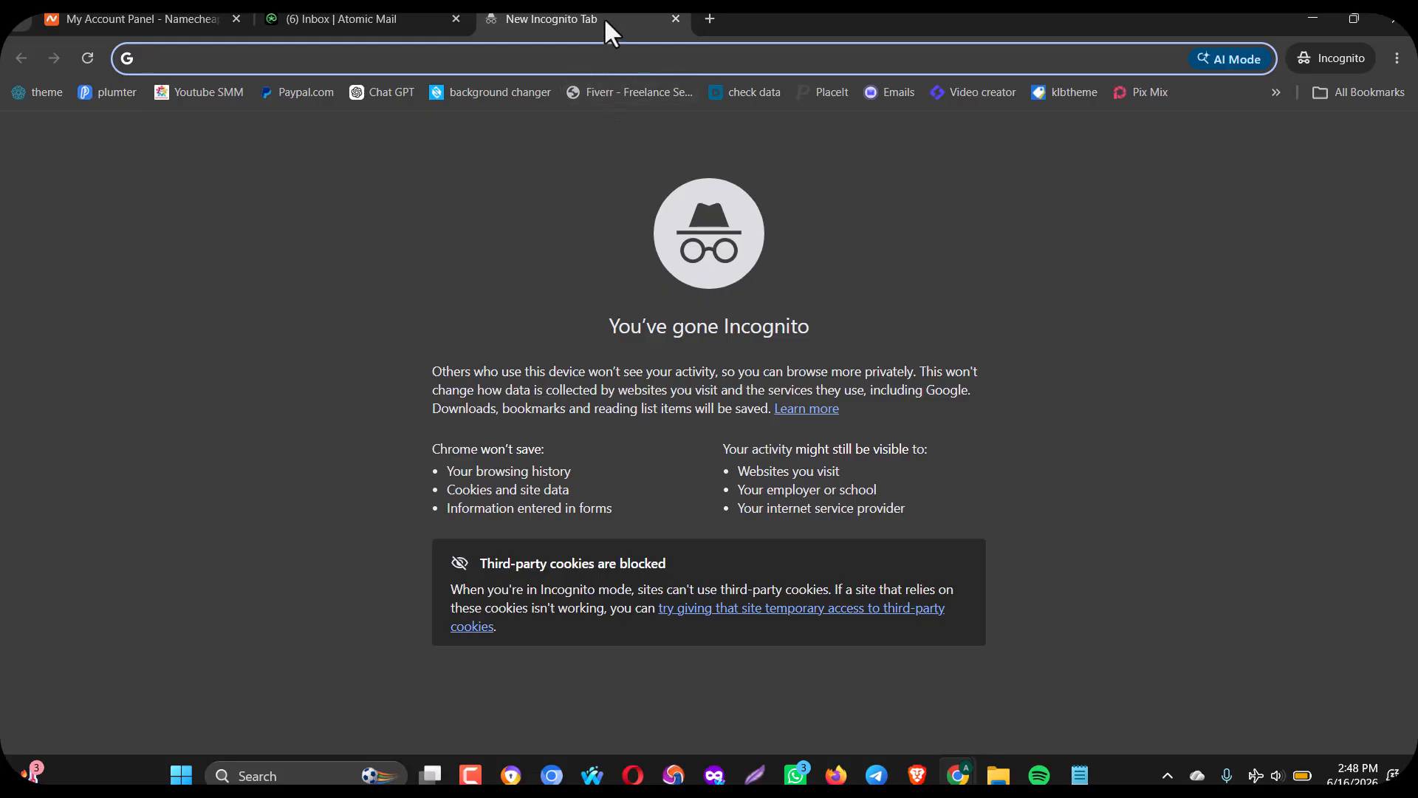
Go to namecheap.com from the incognito tab's address bar.
type("namecheap.com")
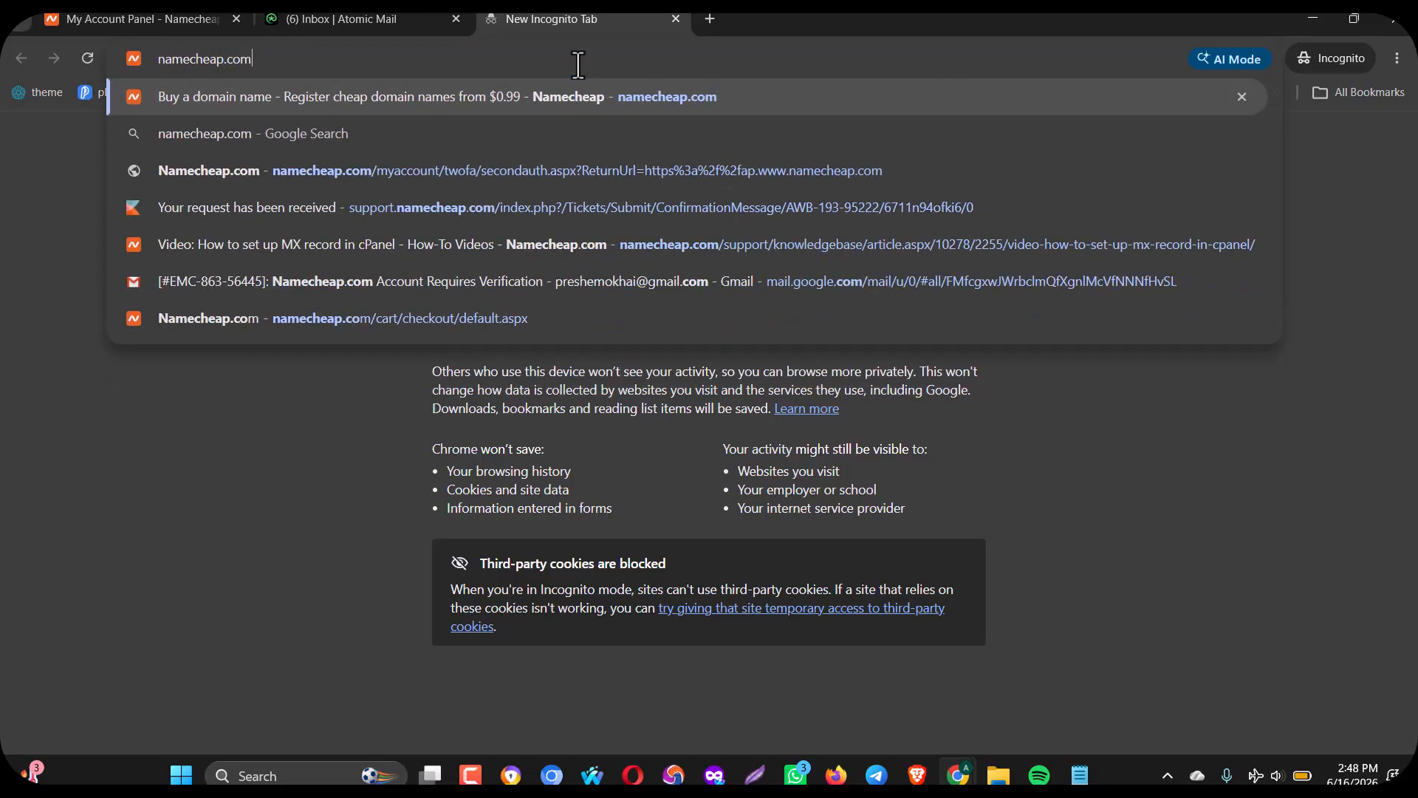
key("Return")
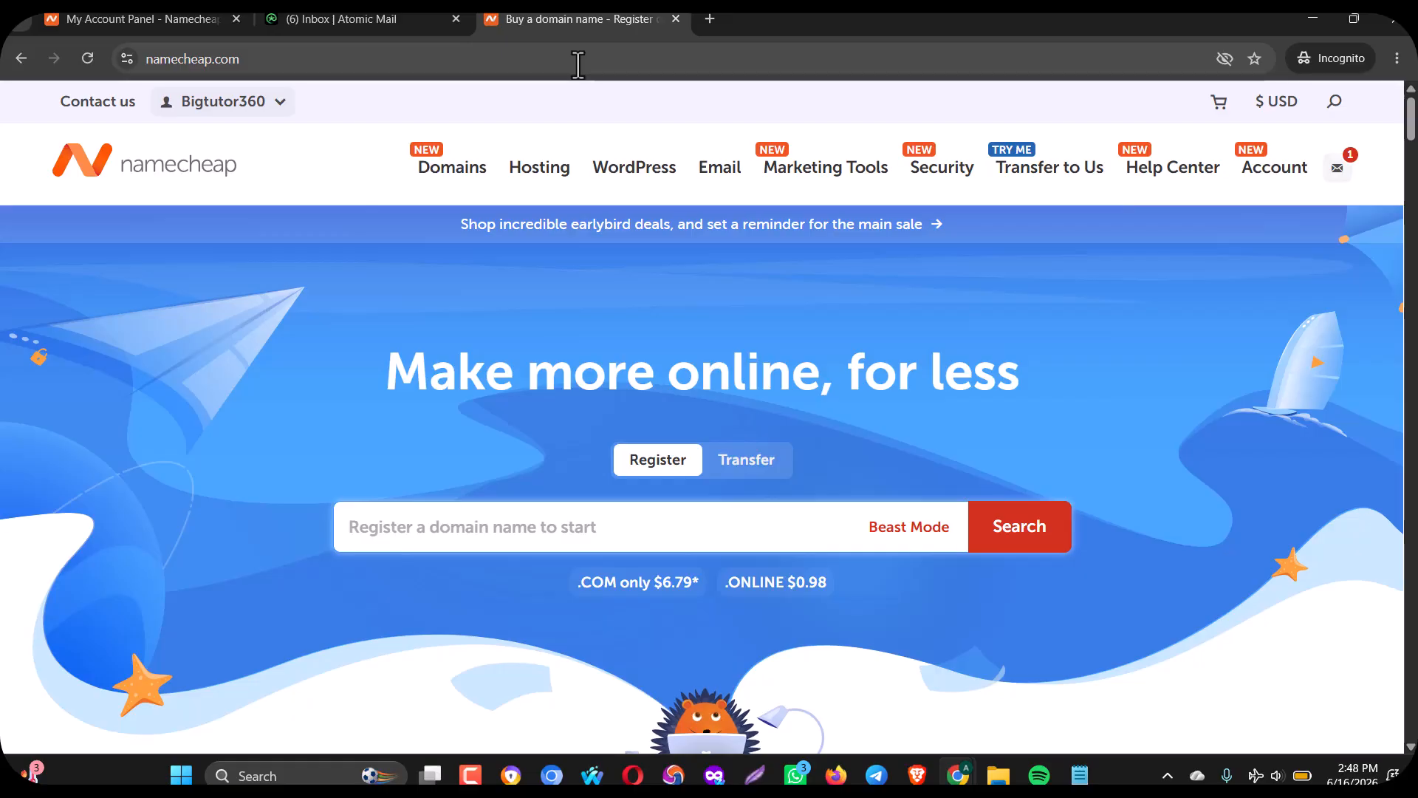
Open Namecheap's Shared Hosting page and review the Stellar plans' $0.00 30-day trials.
mouse_move(433, 175)
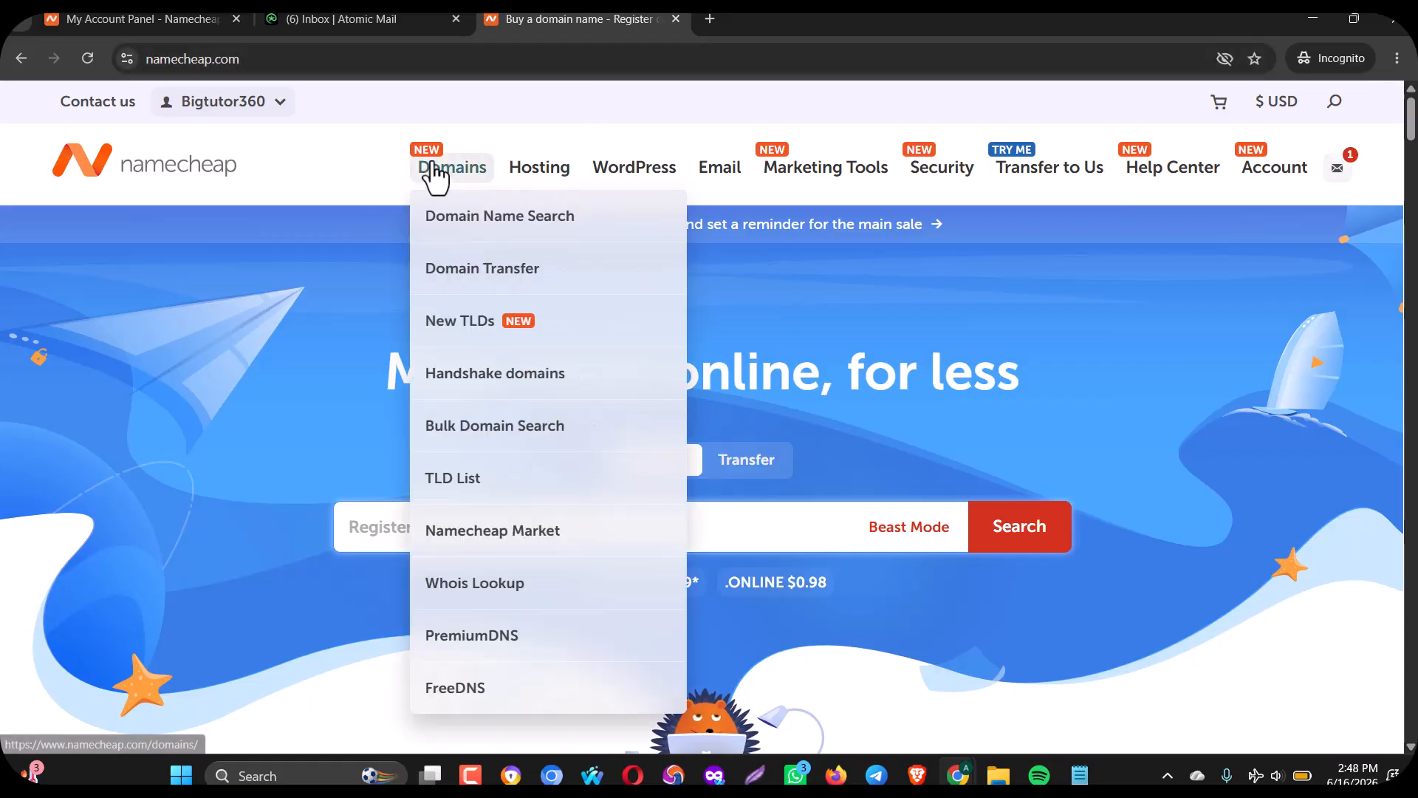
mouse_move(545, 195)
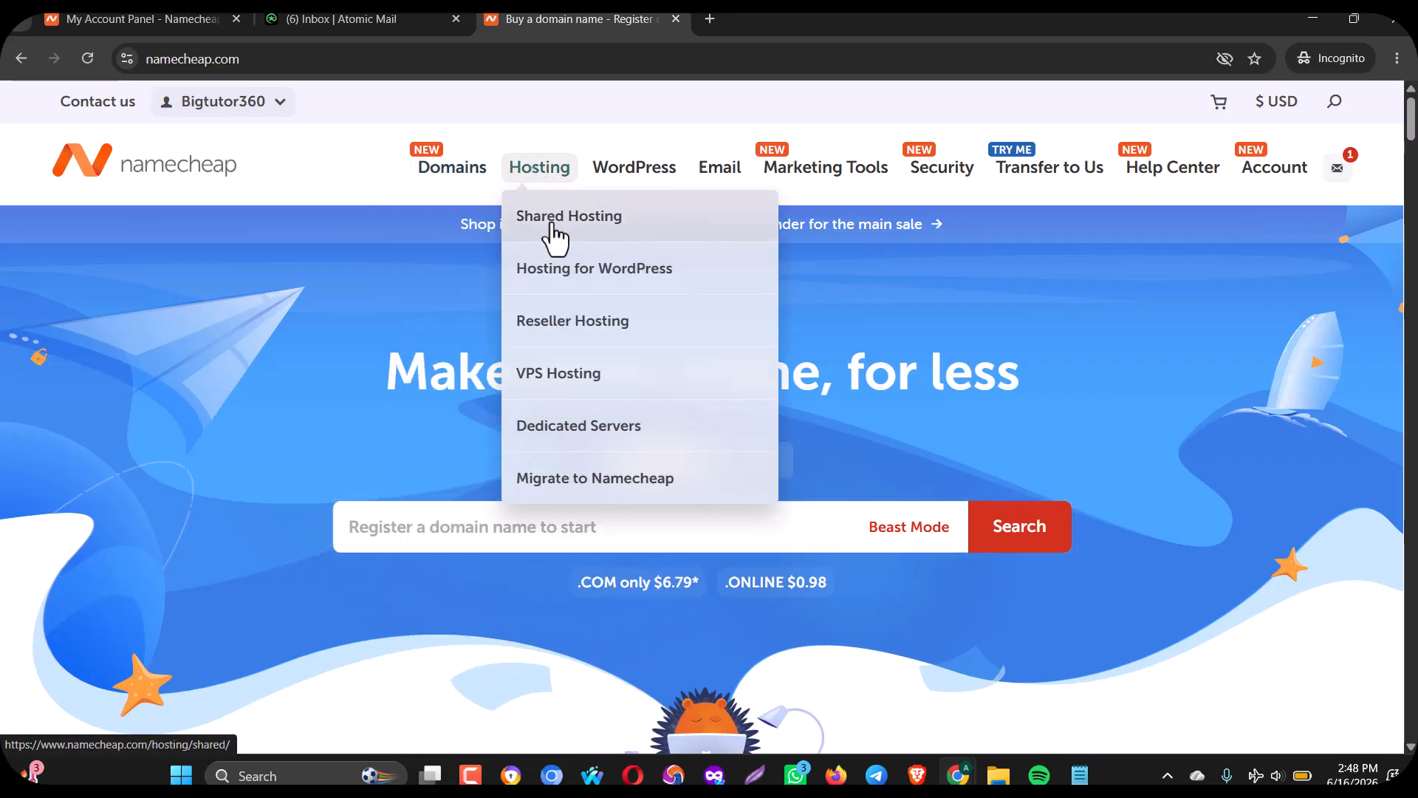
left_click(552, 228)
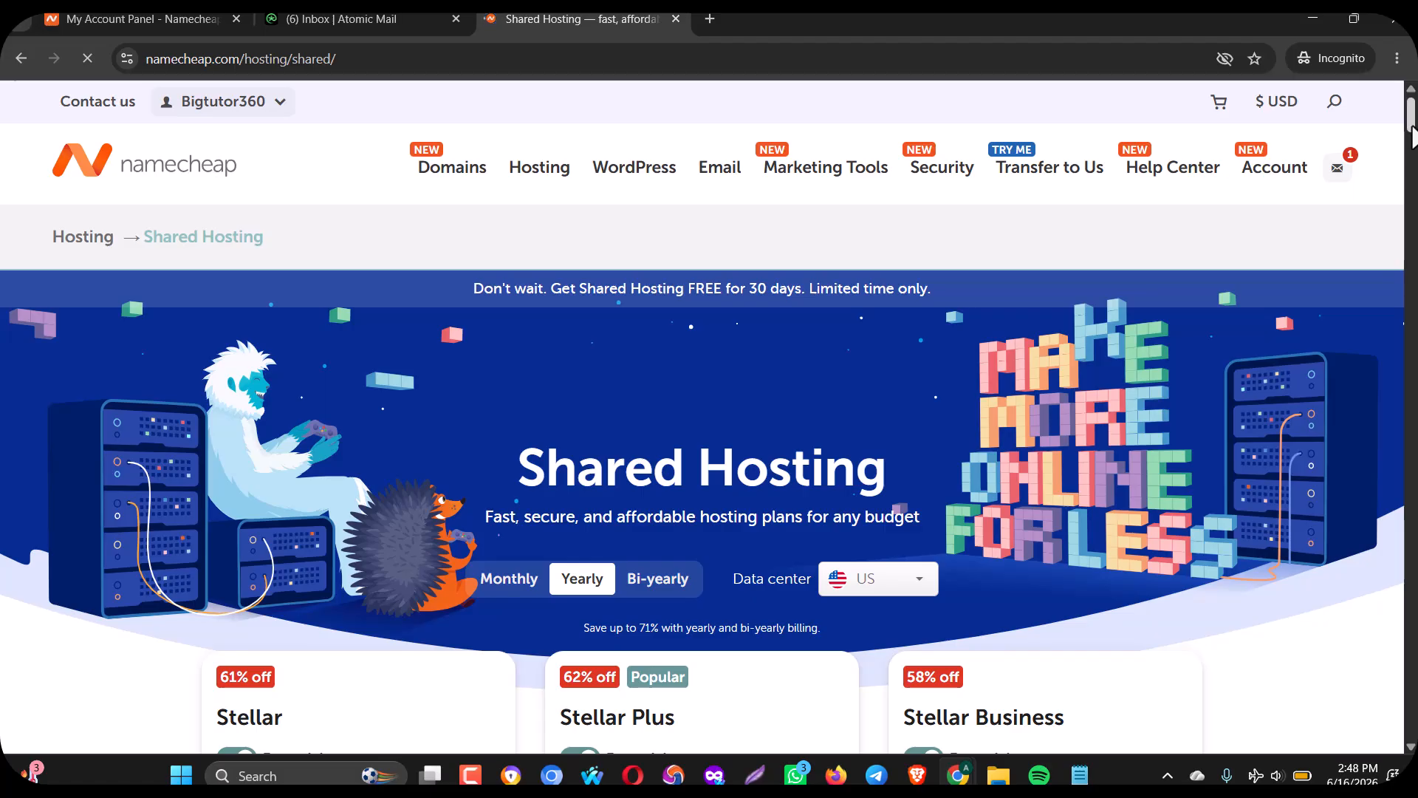
left_click(1412, 166)
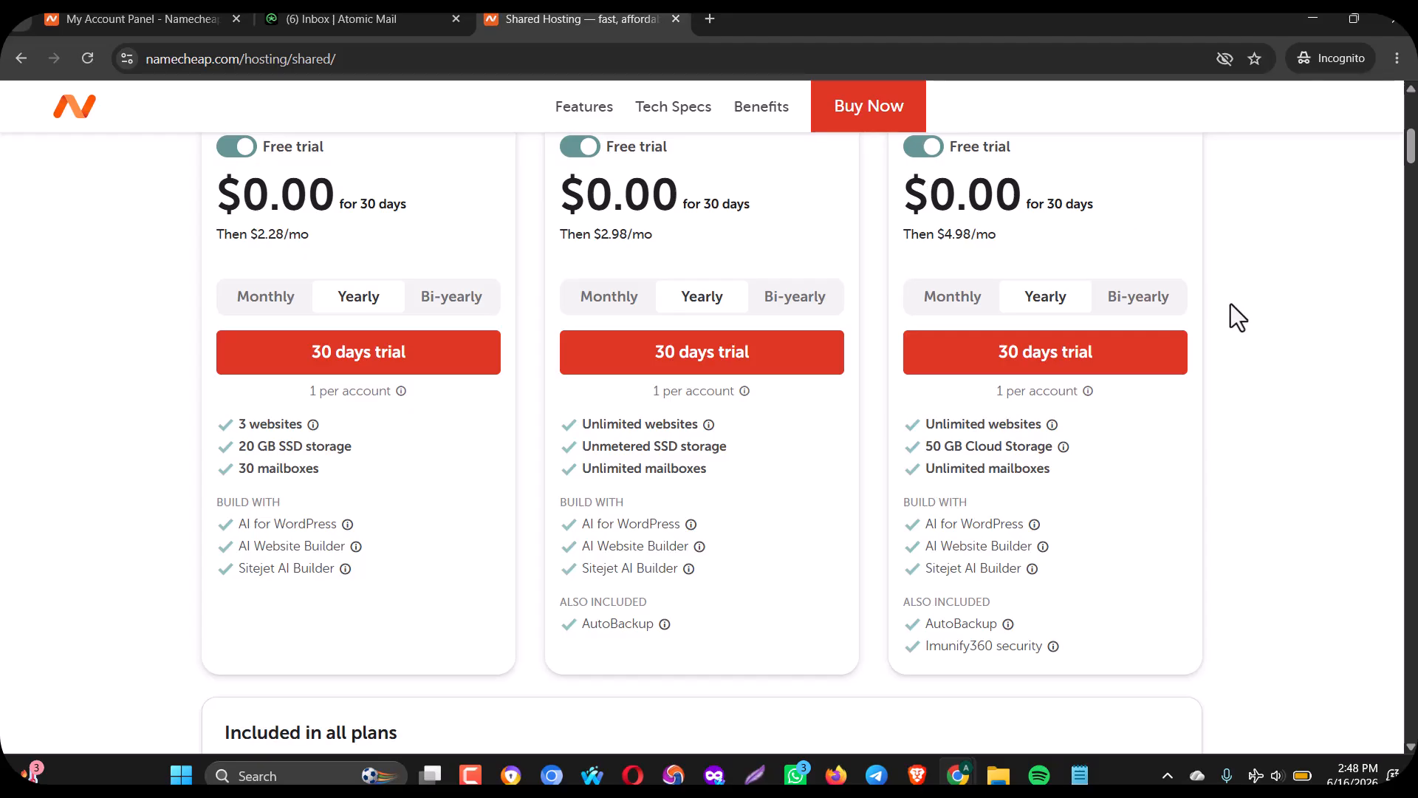
left_click_drag(1410, 144, 1411, 135)
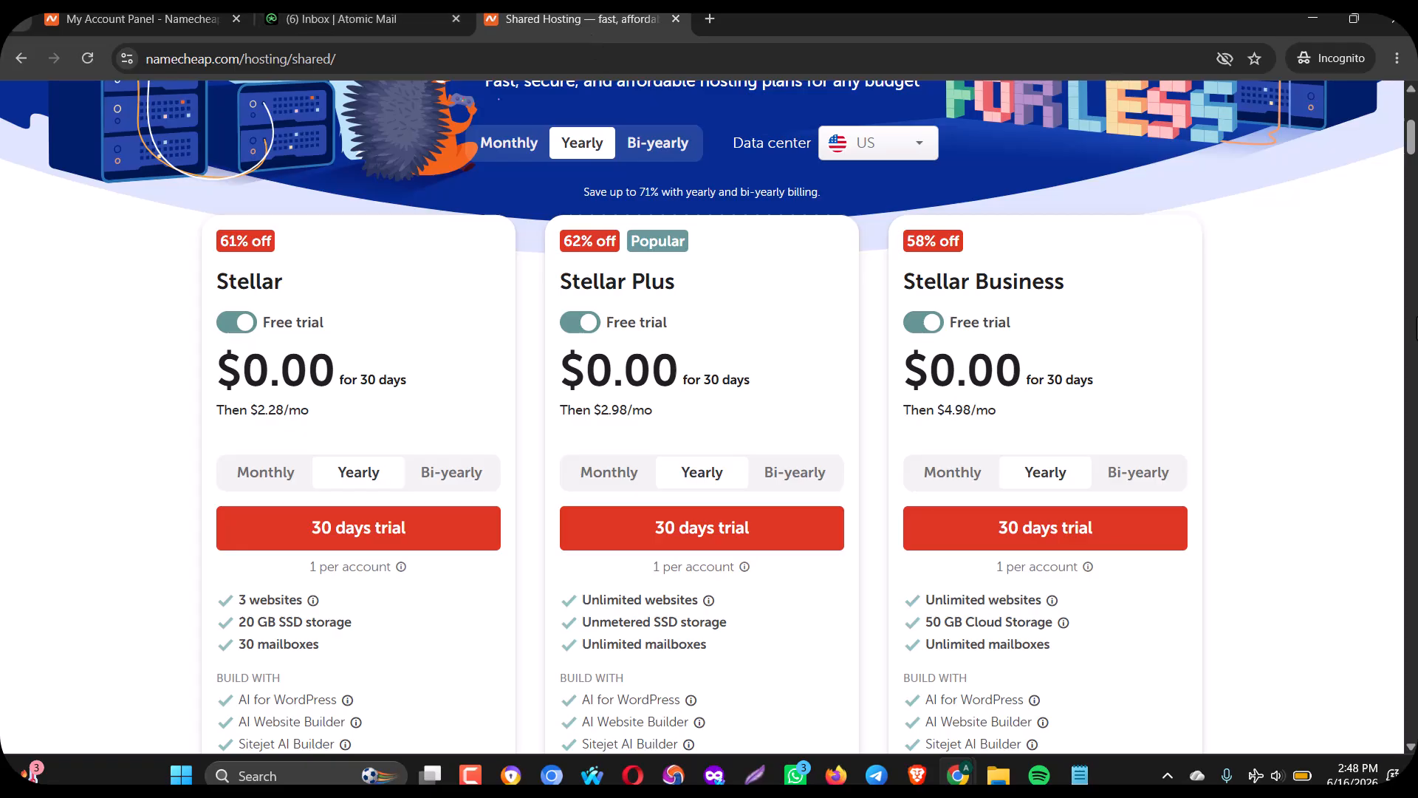
left_click_drag(1414, 145, 1415, 91)
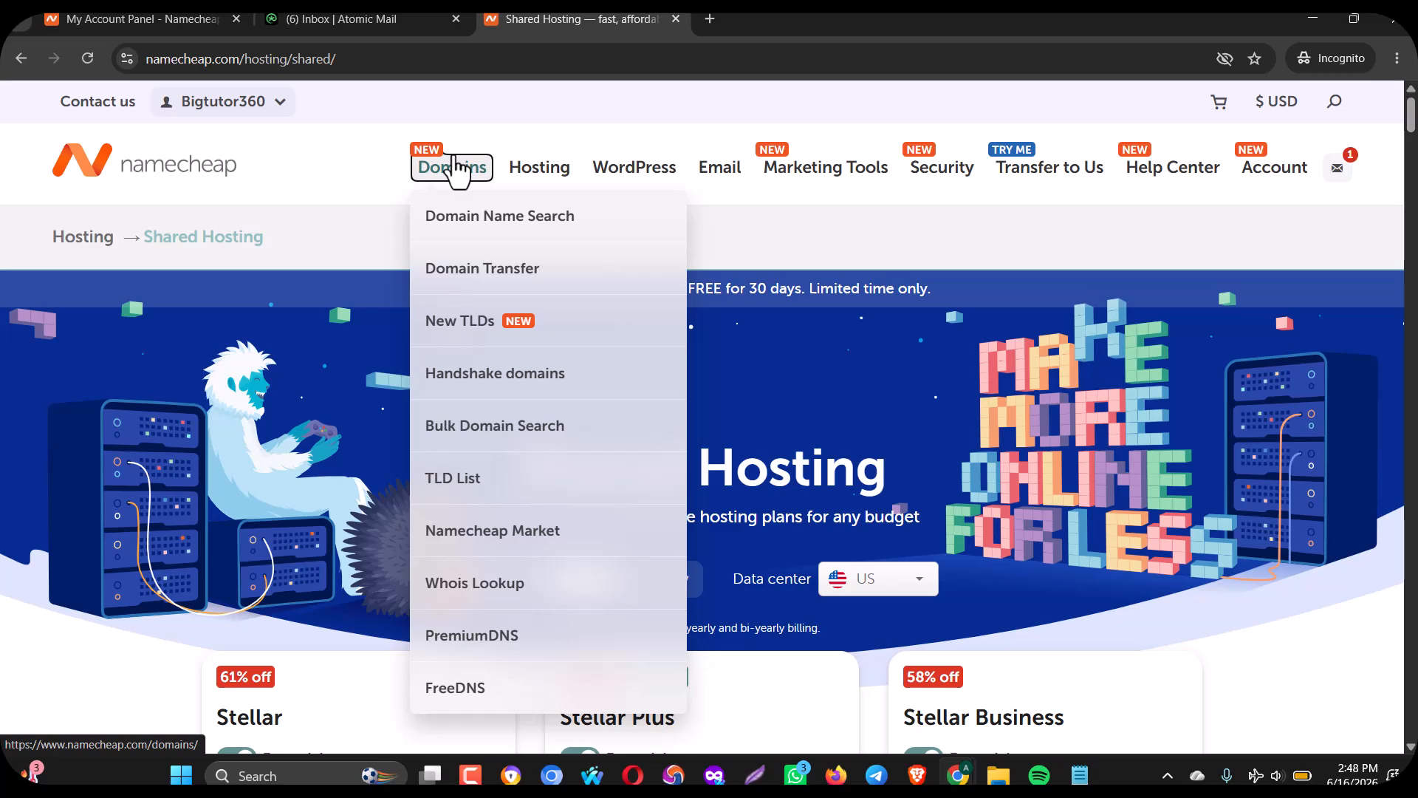
Search Domains for adwsyzw.com and review its $11.28/yr availability and alternative extensions.
left_click(455, 168)
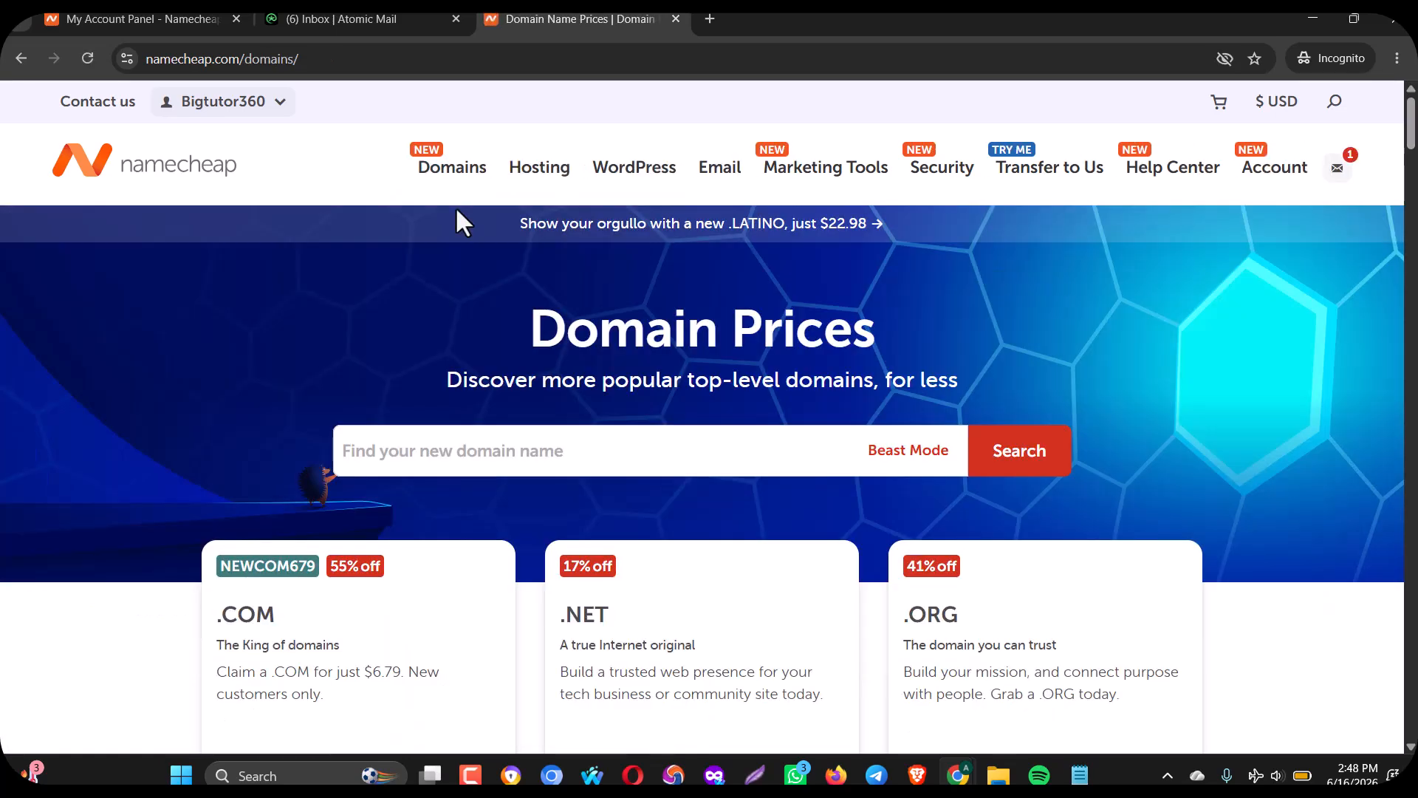
left_click(436, 443)
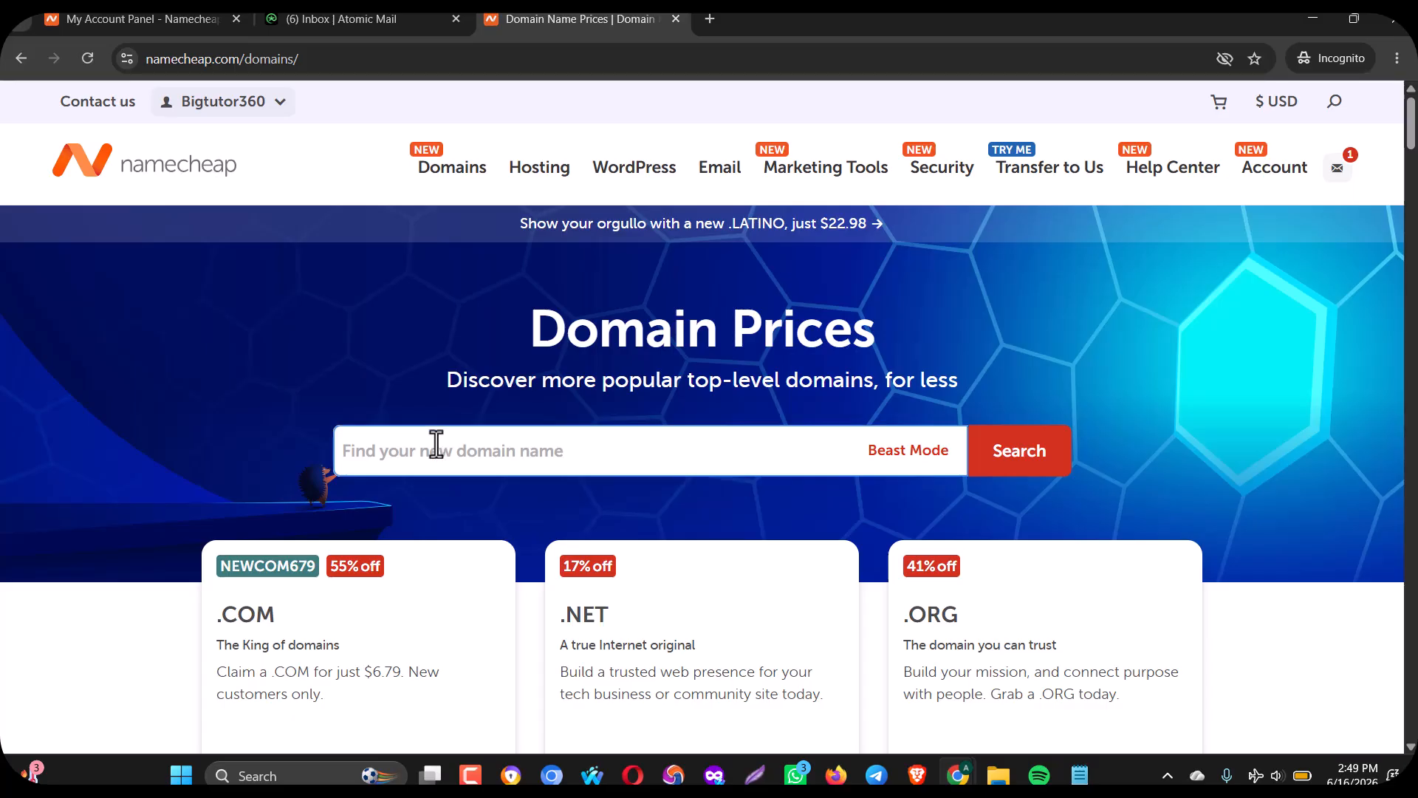
type("ad")
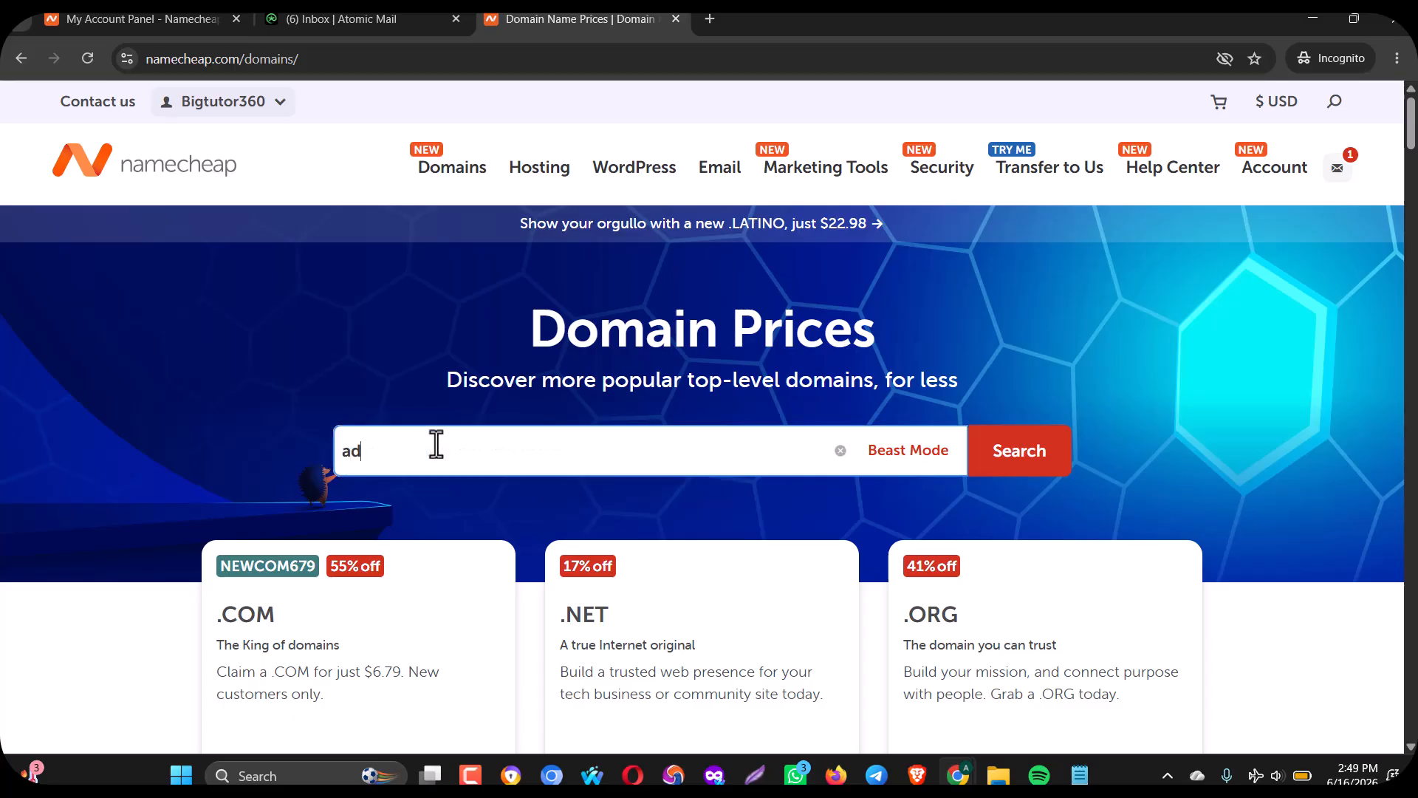
type("wsyzw")
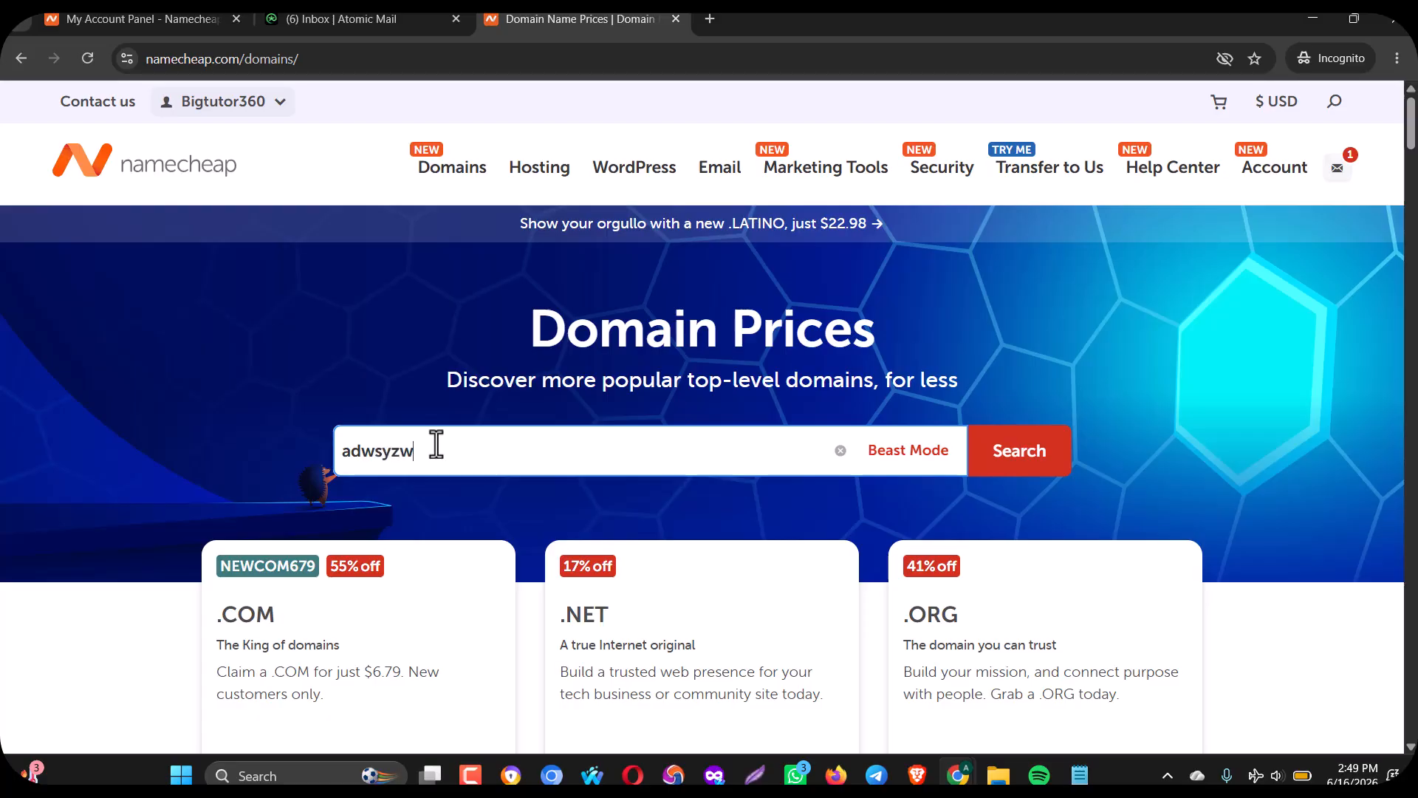
type("m")
left_click(1001, 477)
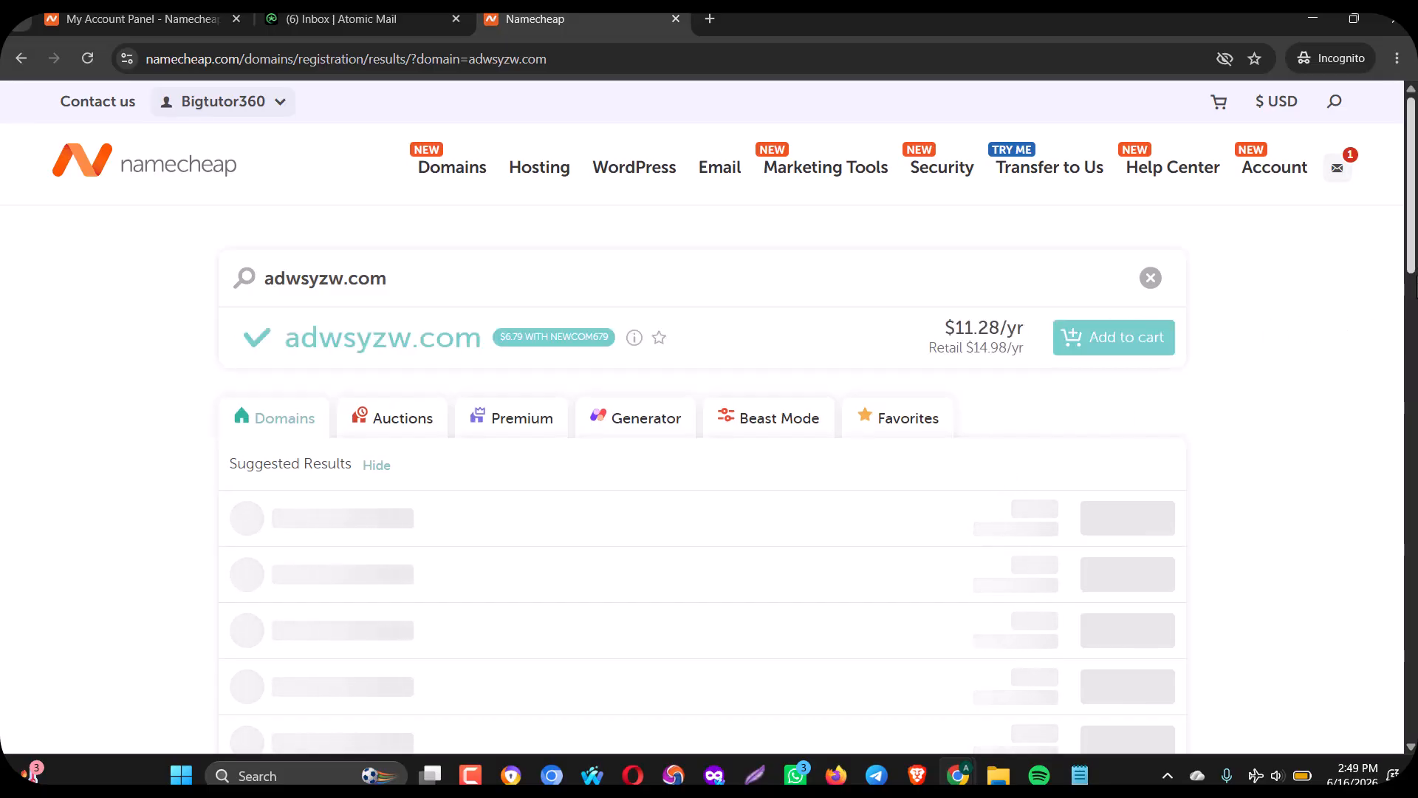
mouse_move(1417, 147)
left_mouse_down()
mouse_move(1417, 352)
mouse_move(1416, 137)
left_mouse_up()
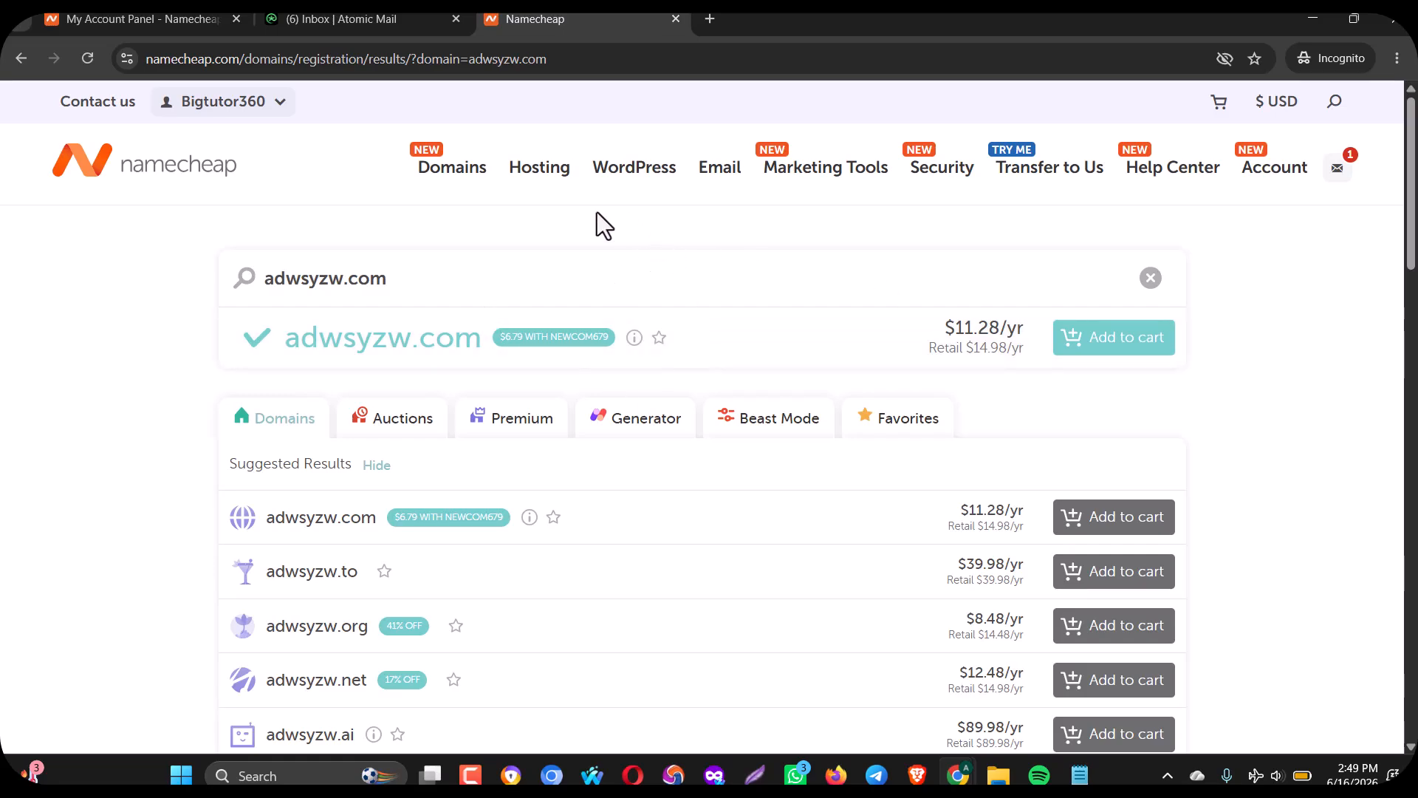
mouse_move(555, 181)
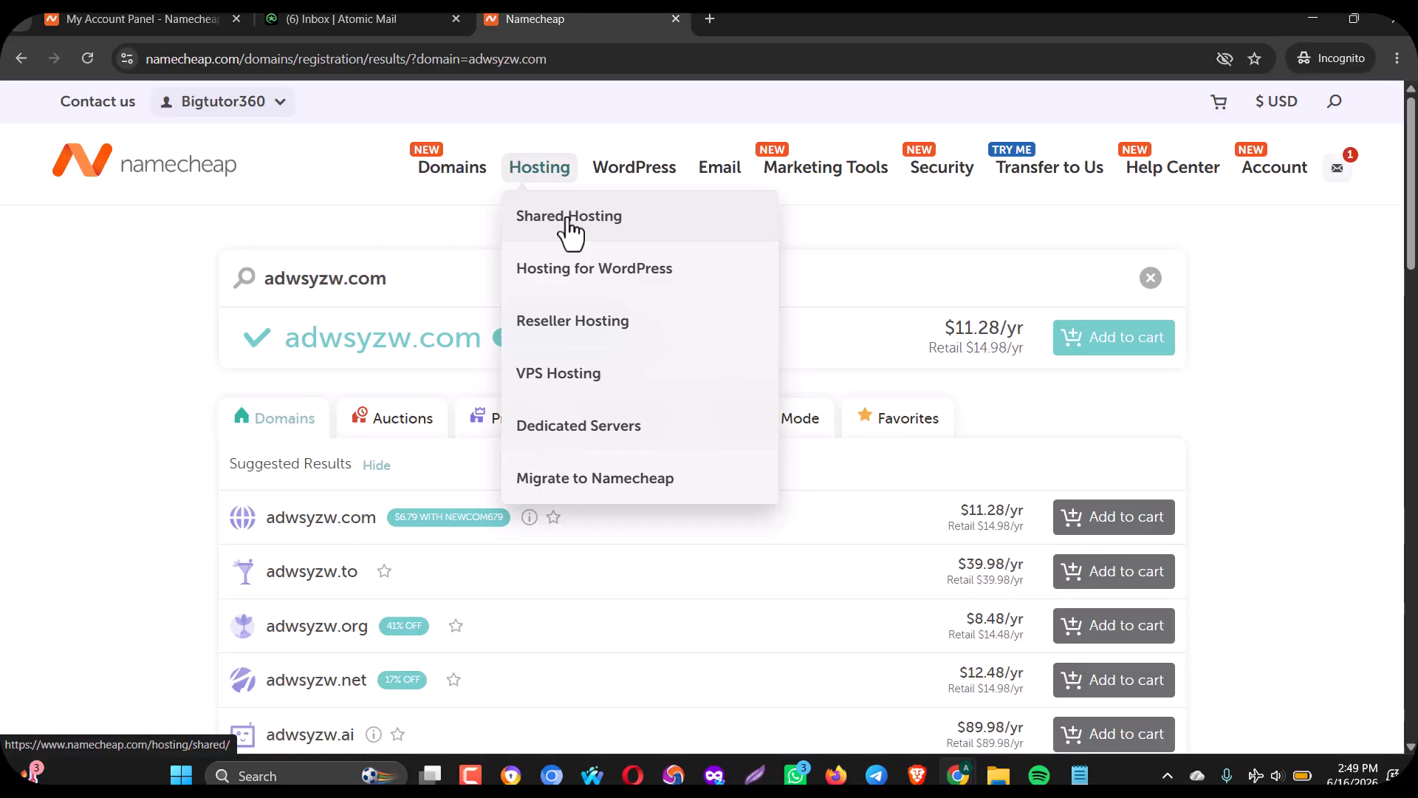
Return to Shared Hosting and start the Stellar Business 30-day free trial.
left_click(568, 220)
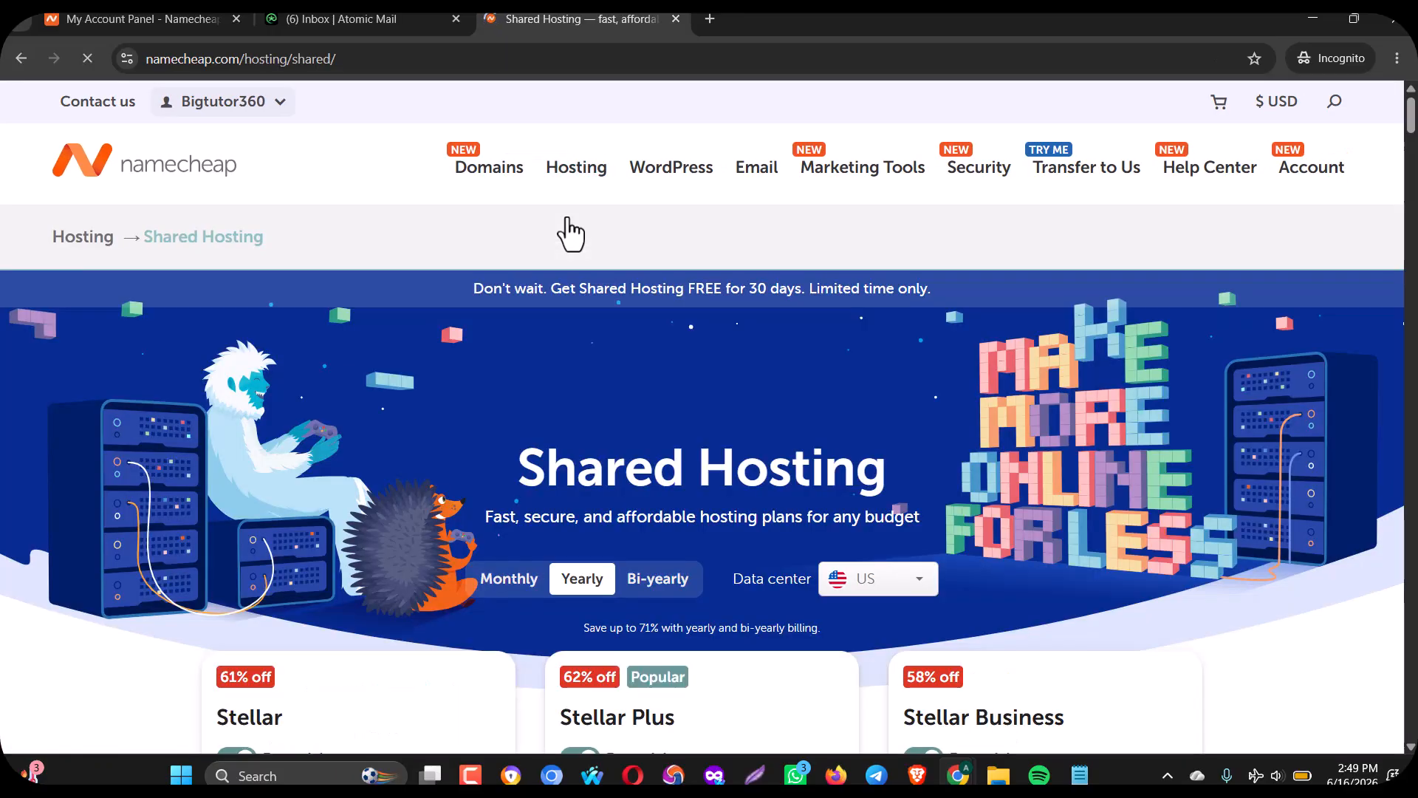
mouse_move(575, 185)
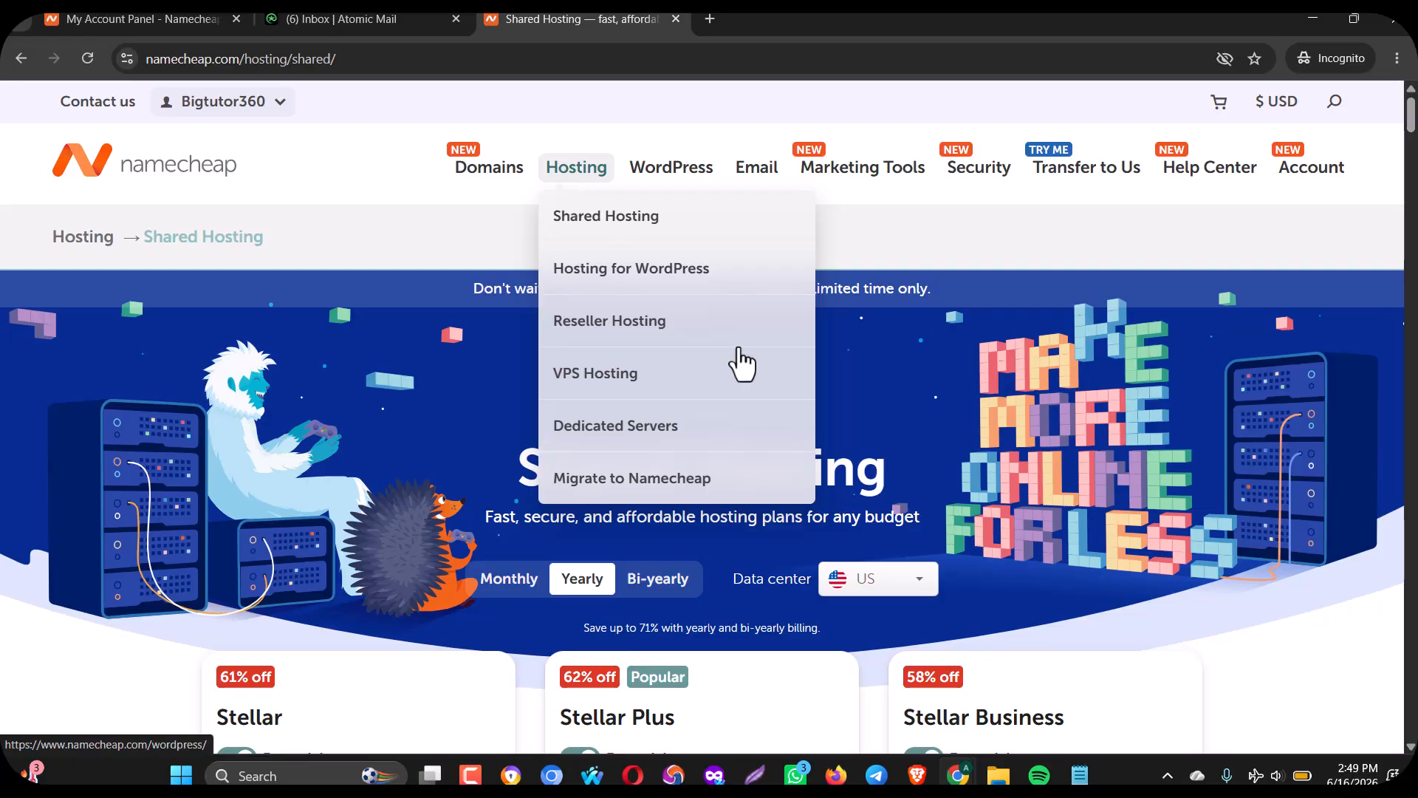
scroll(1412, 125, "down", 2)
scroll(1195, 339, "down", 5)
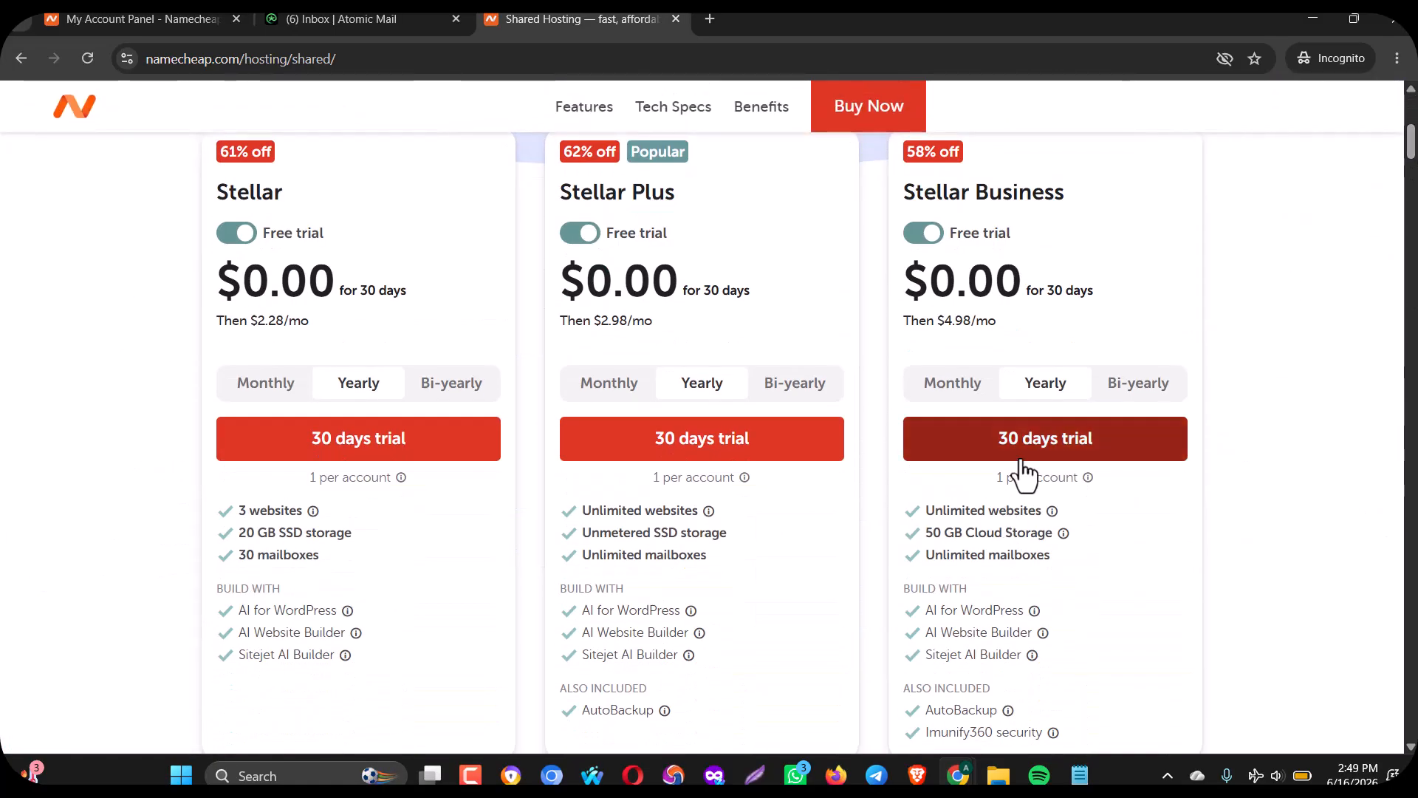
left_click(1023, 457)
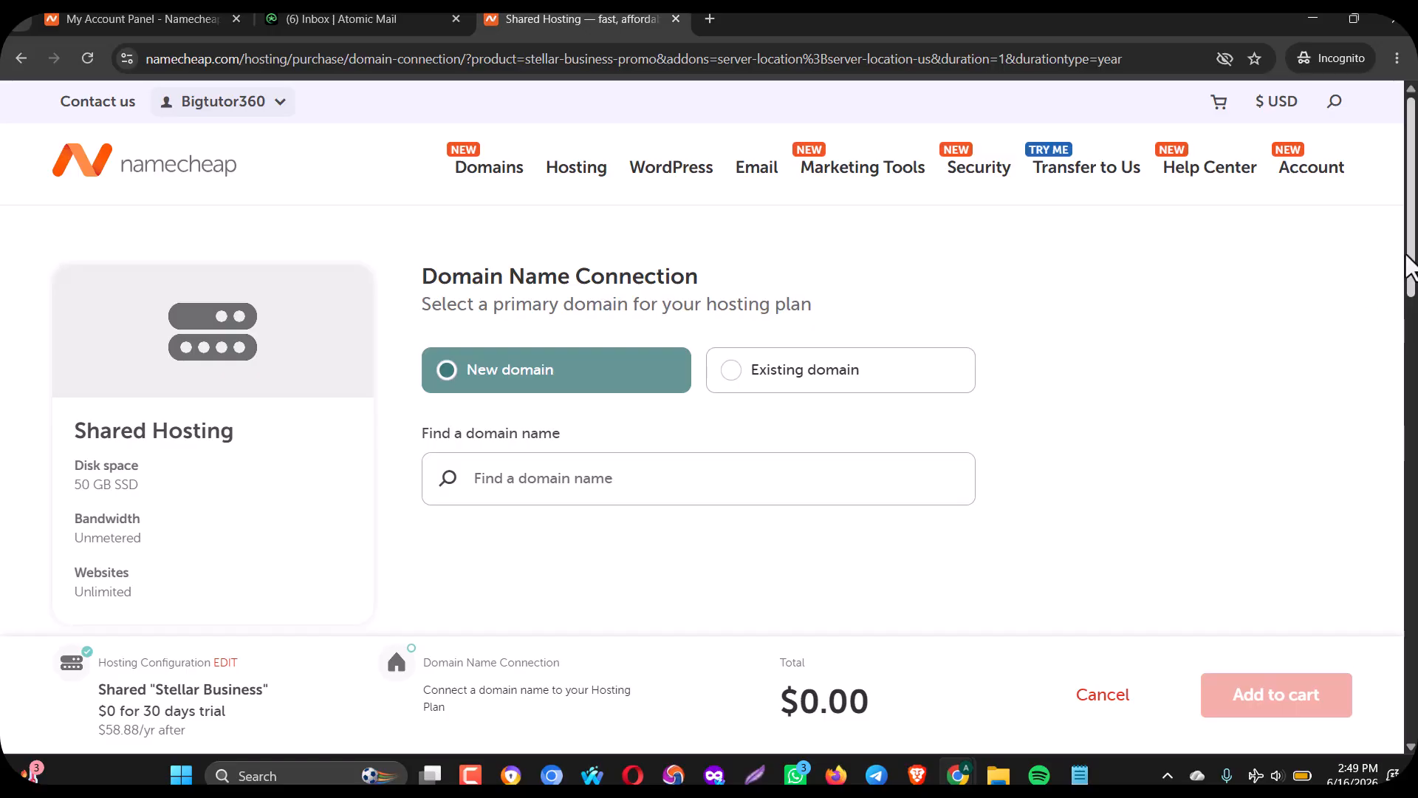
Search for adwxyz.com as a new domain and select its name in the results.
scroll(1411, 269, "down", 3)
scroll(701, 417, "down", 3)
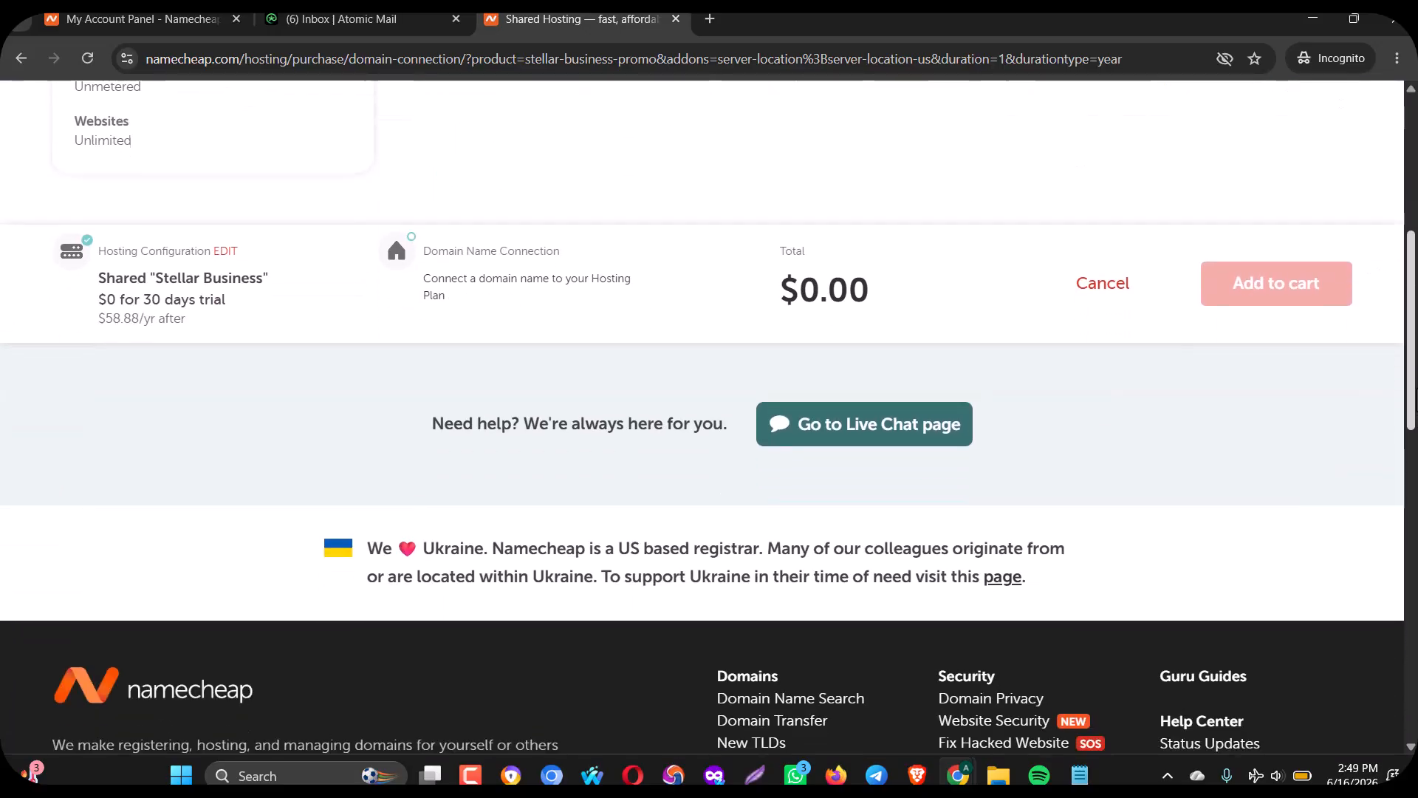
scroll(701, 417, "up", 4)
scroll(702, 417, "up", 2)
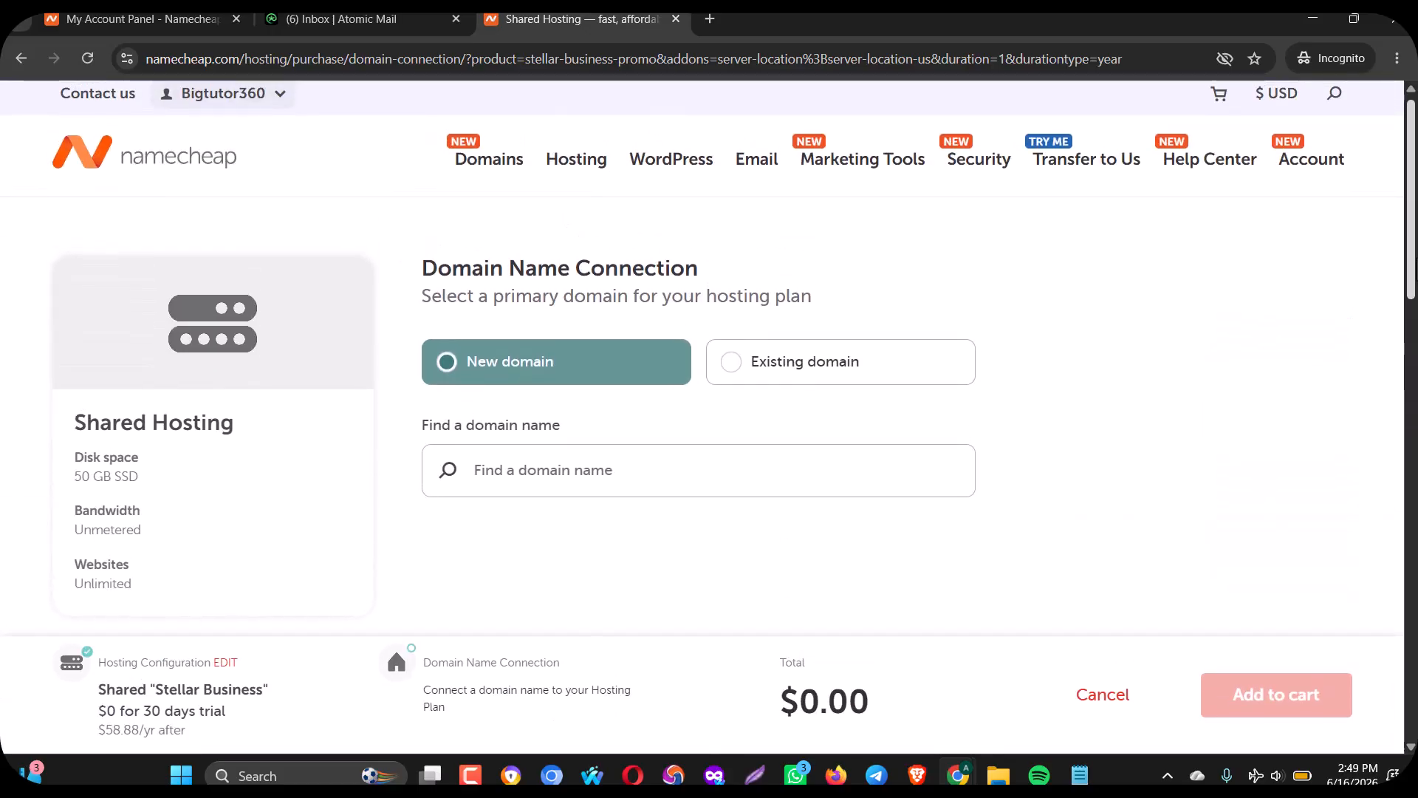
scroll(949, 260, "down", 3)
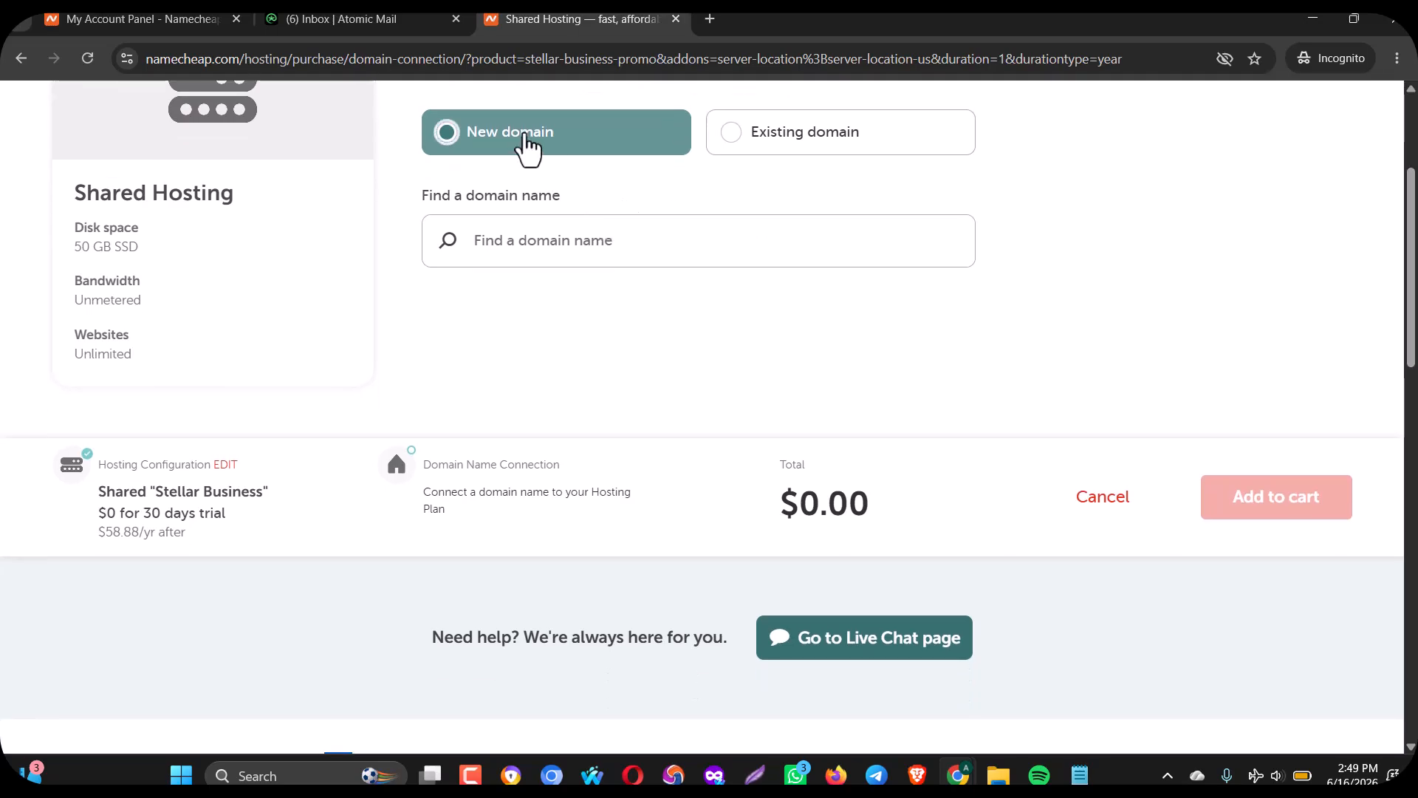
left_click(553, 236)
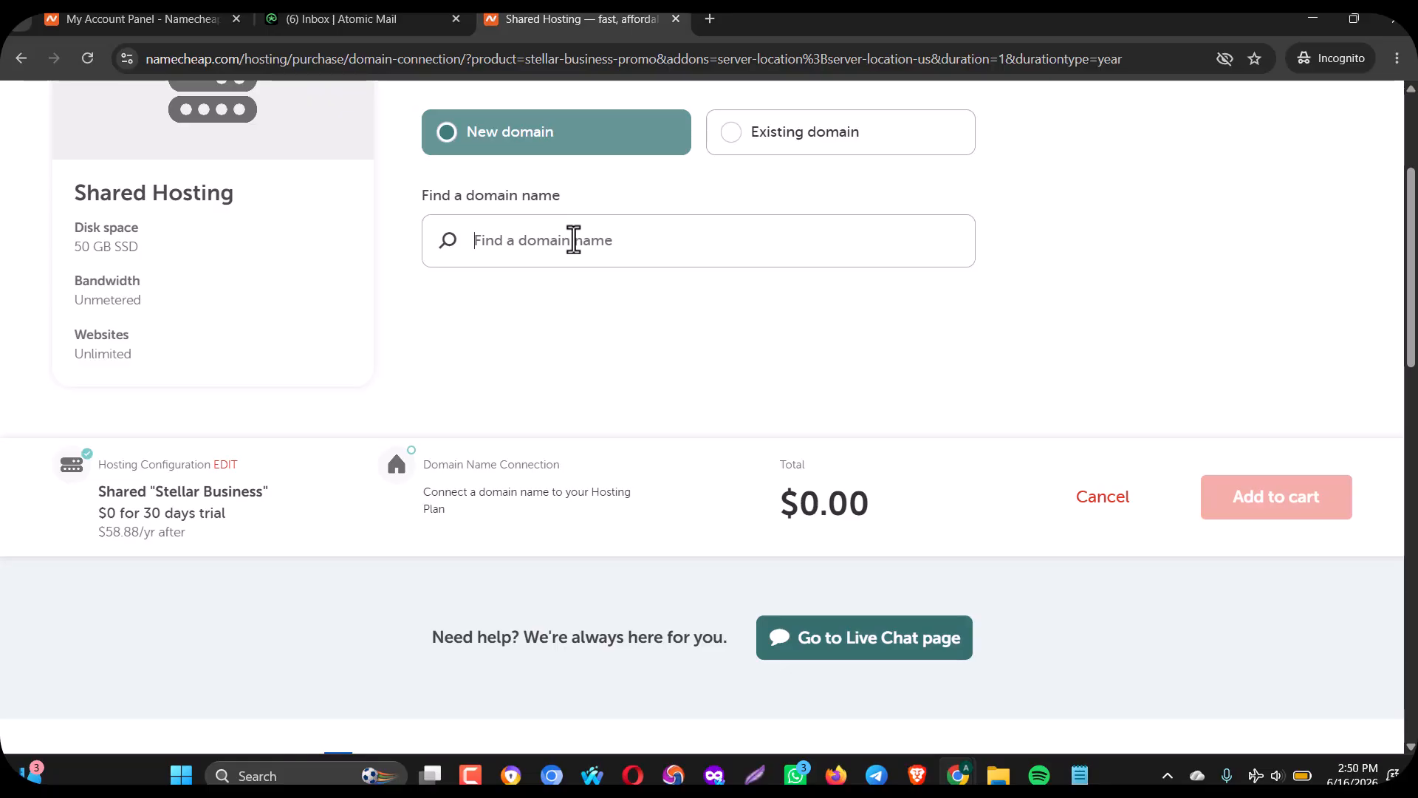
type("adwxy")
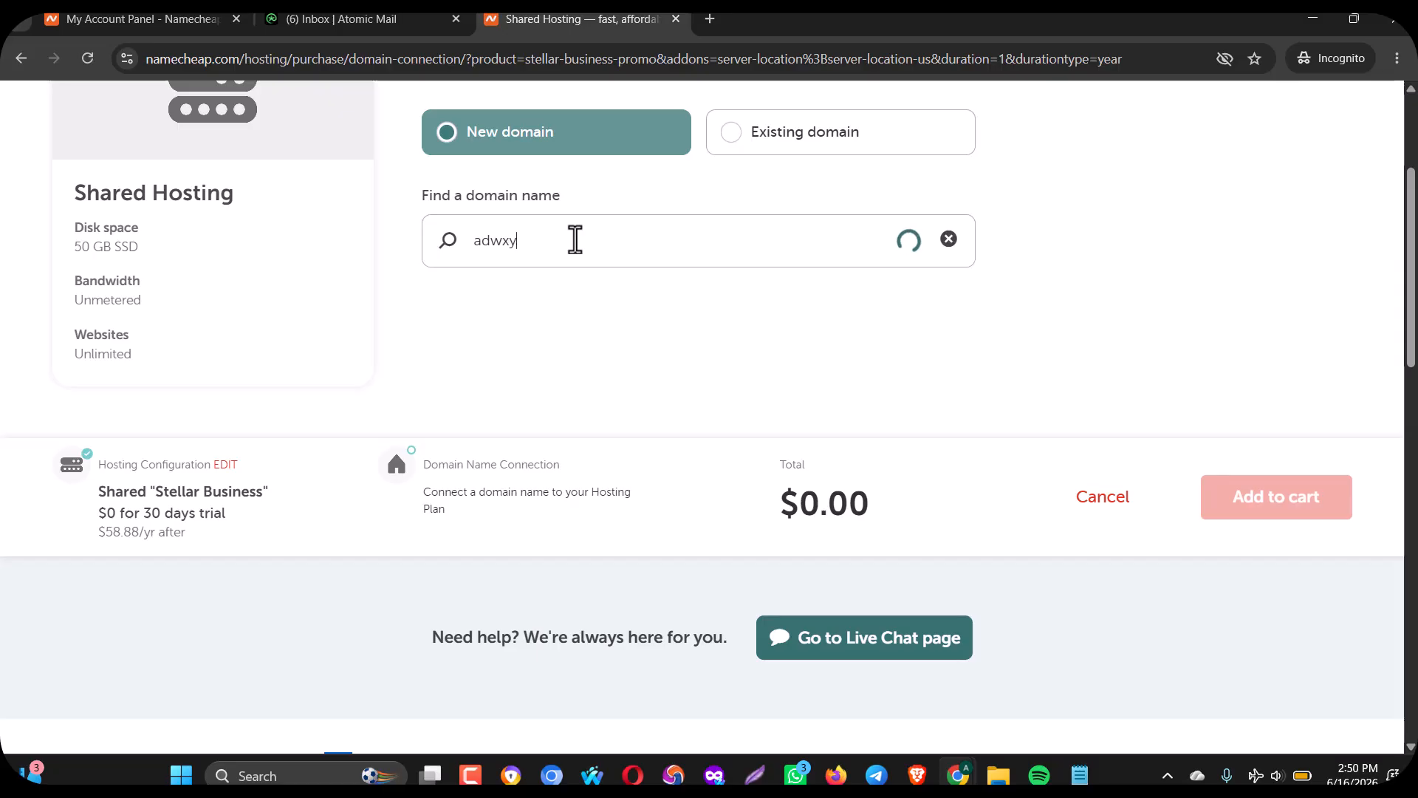
type("z.com")
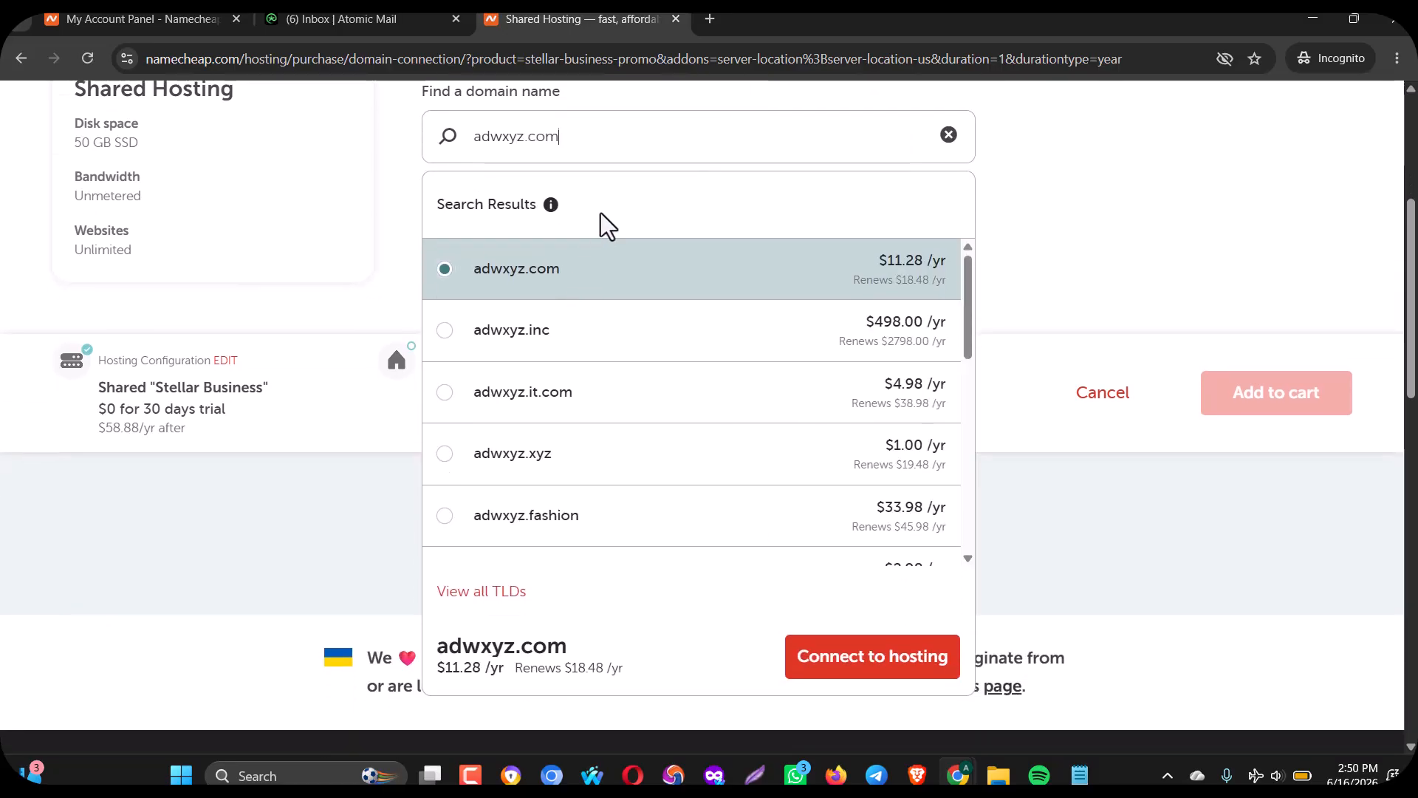
triple_click(605, 163)
key("ctrl+c")
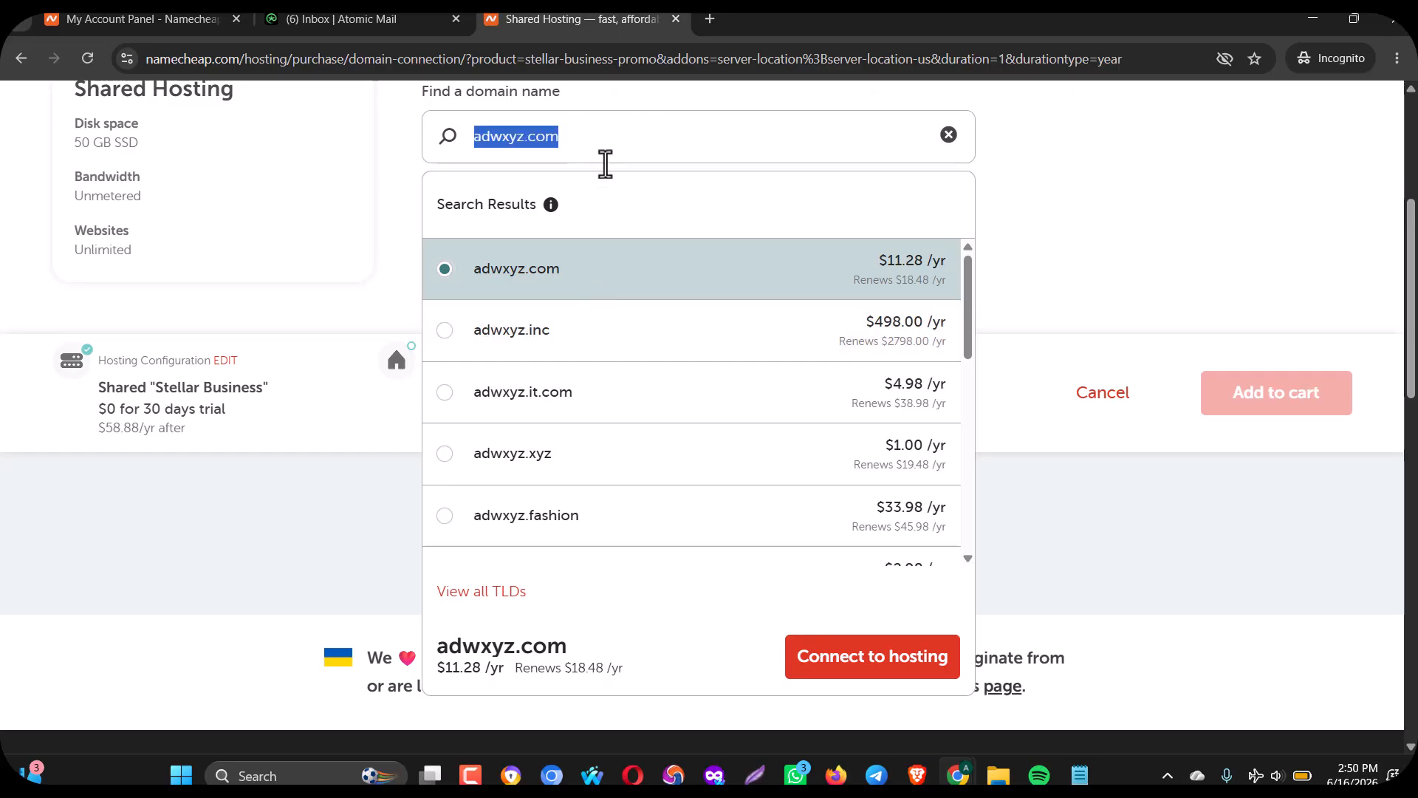
scroll(1396, 386, "up", 5)
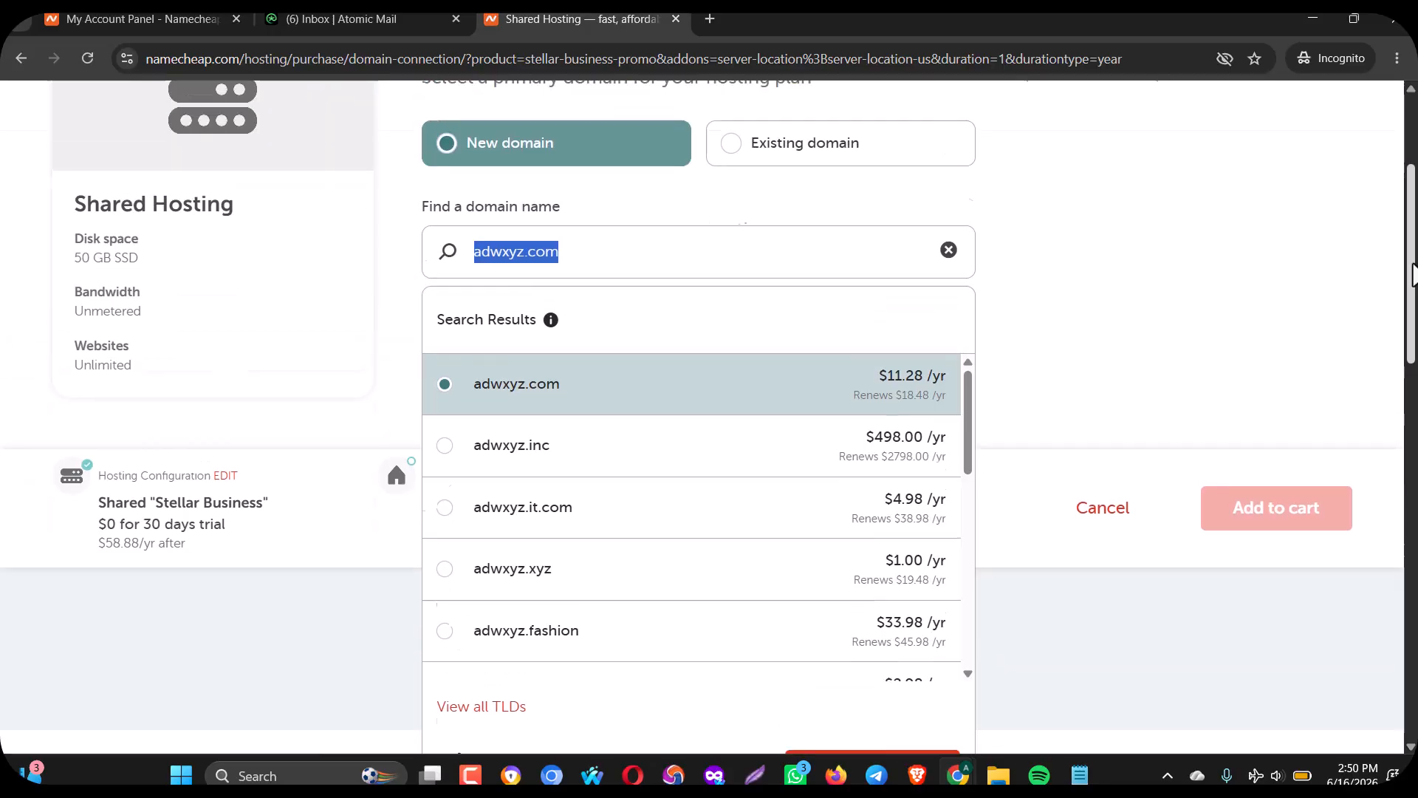
Switch to Existing domain and paste adwxyz.com, which fails the domain check.
left_click(754, 372)
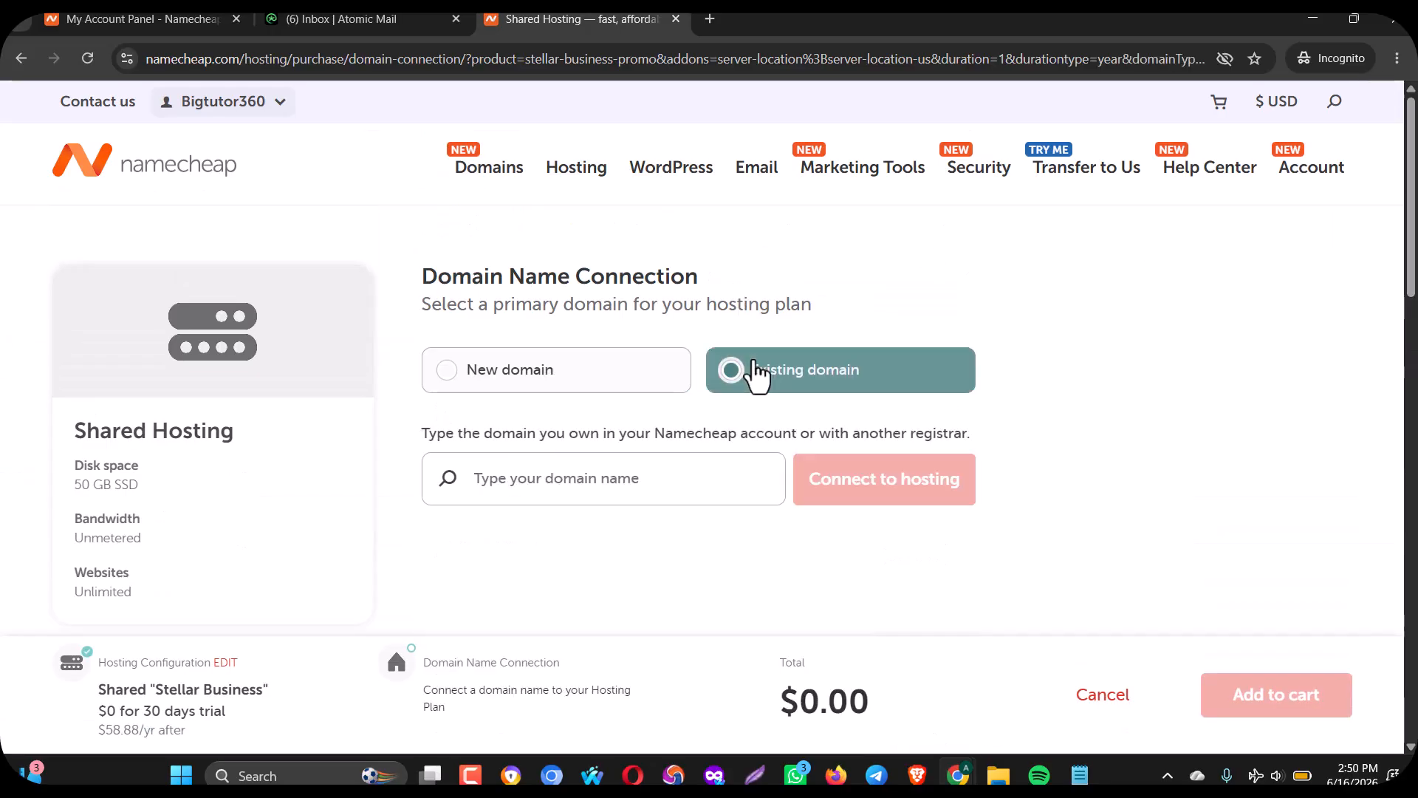
key("ctrl+v")
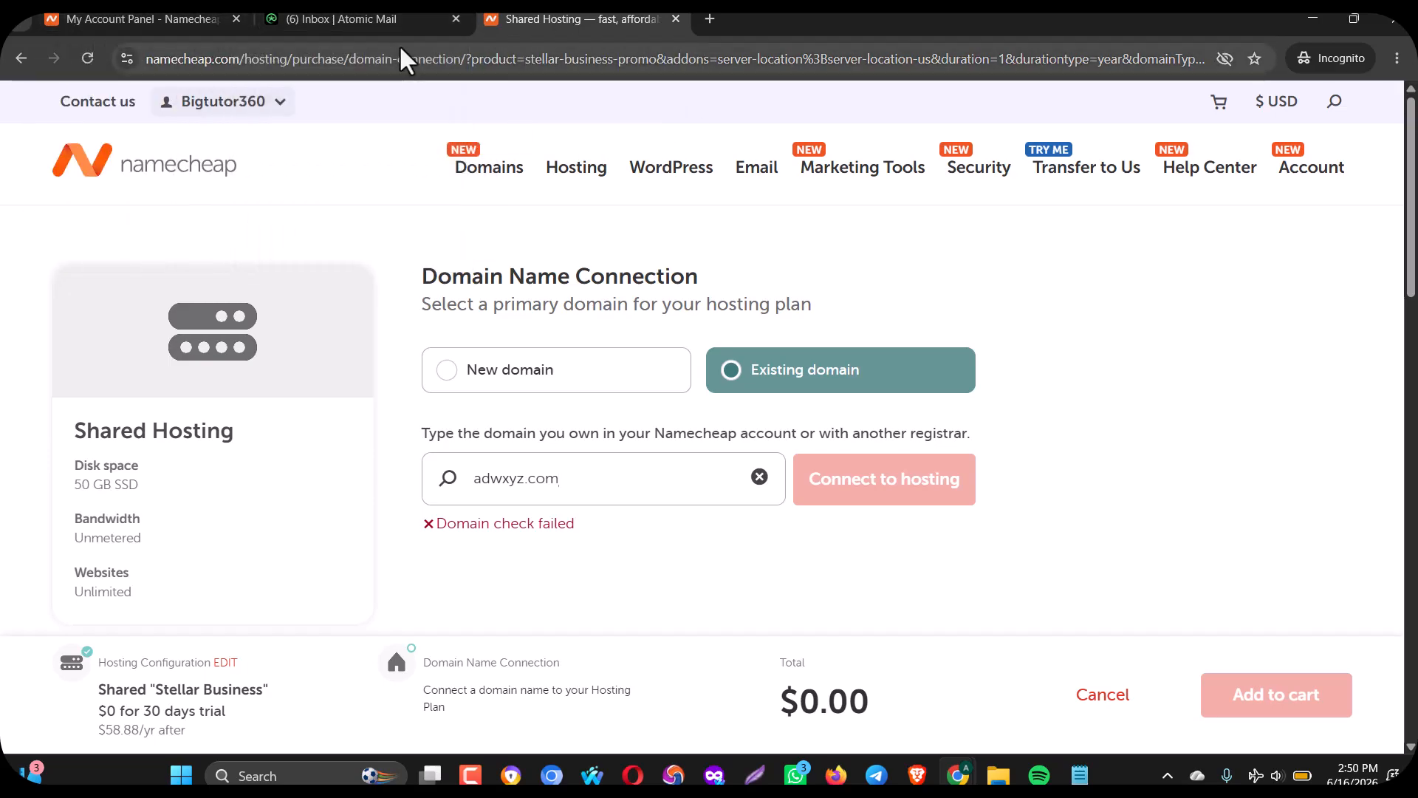
left_click(118, 18)
From Recently Active on the dashboard, launch cPanel for andrewdreamworks.online's Stellar Business hosting.
mouse_move(148, 126)
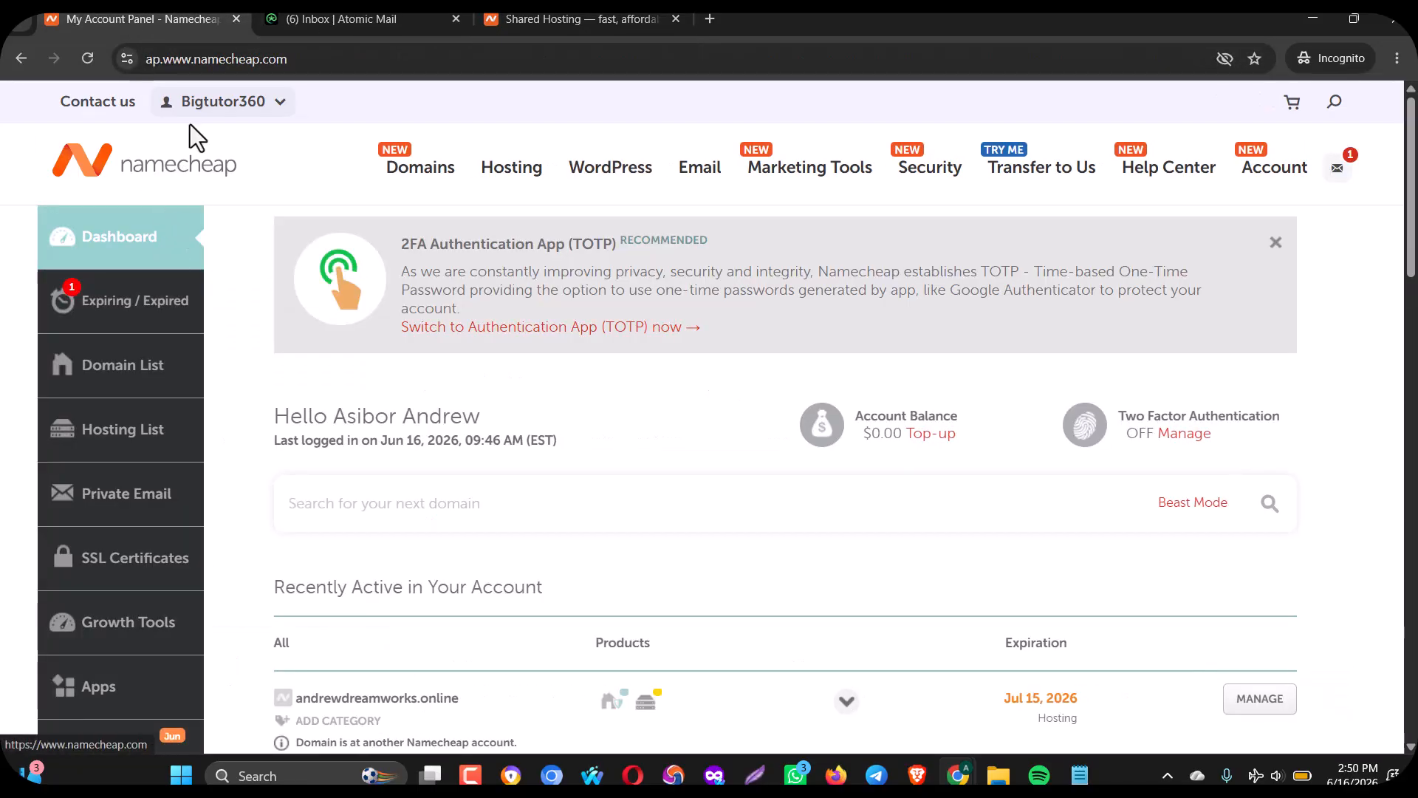
mouse_move(222, 103)
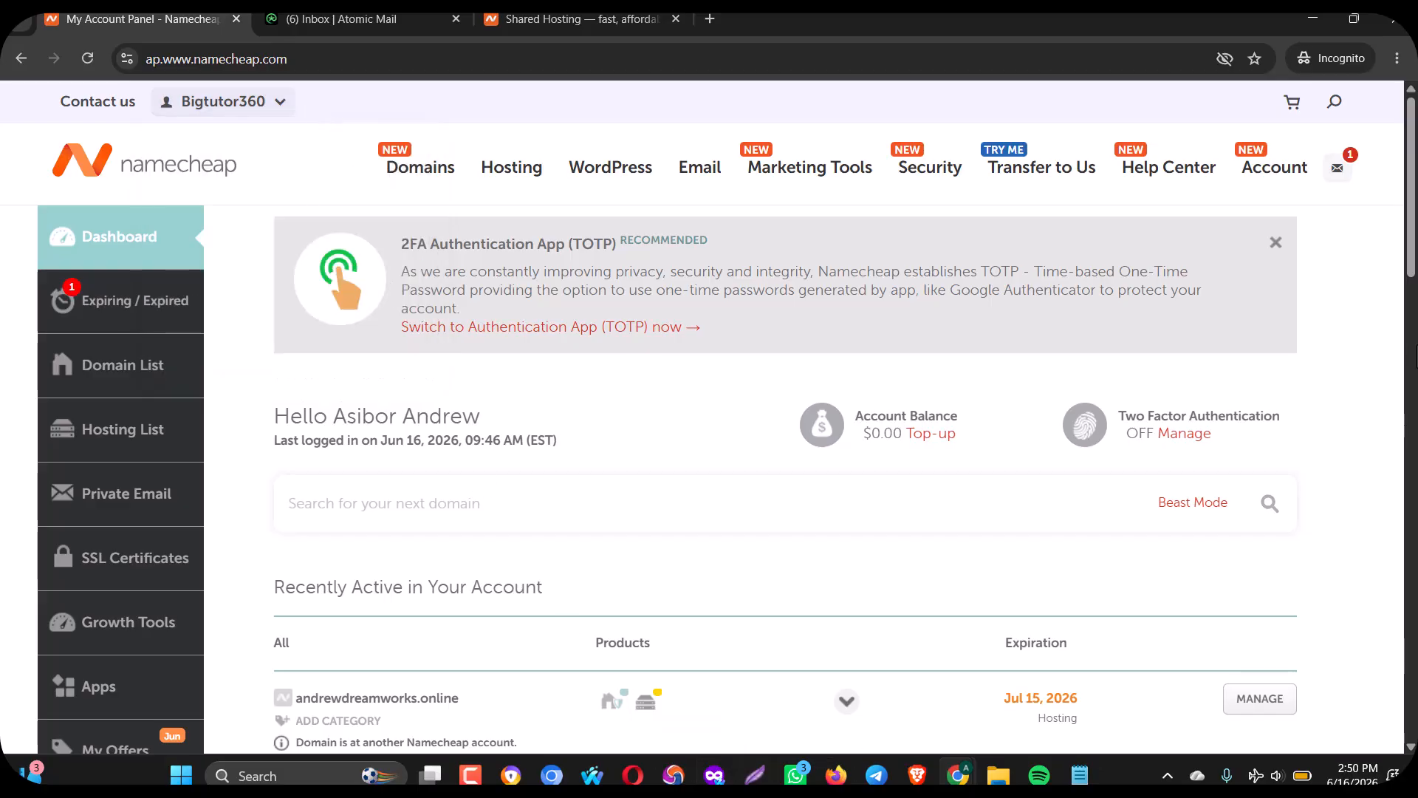
left_click_drag(1412, 259, 1412, 366)
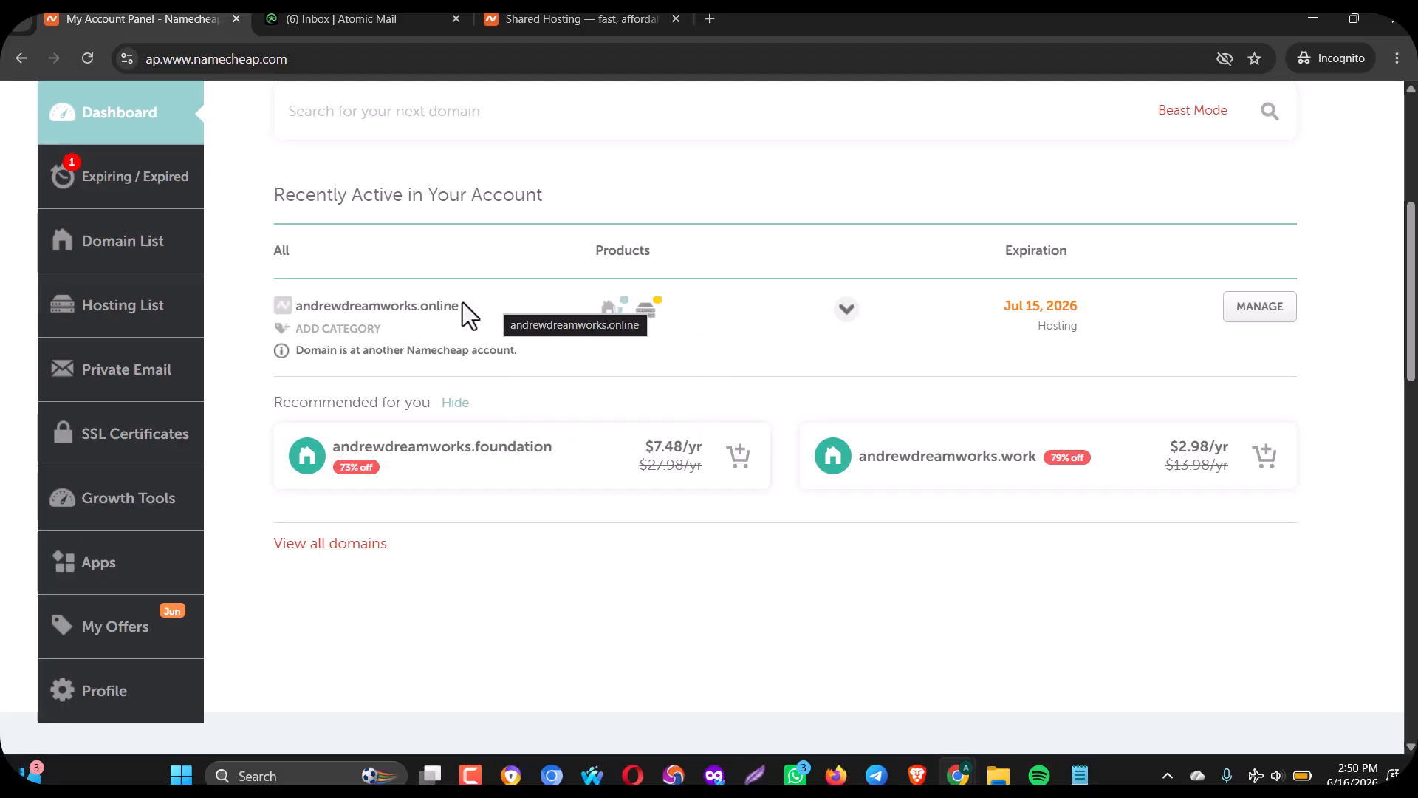
left_click_drag(457, 305, 296, 297)
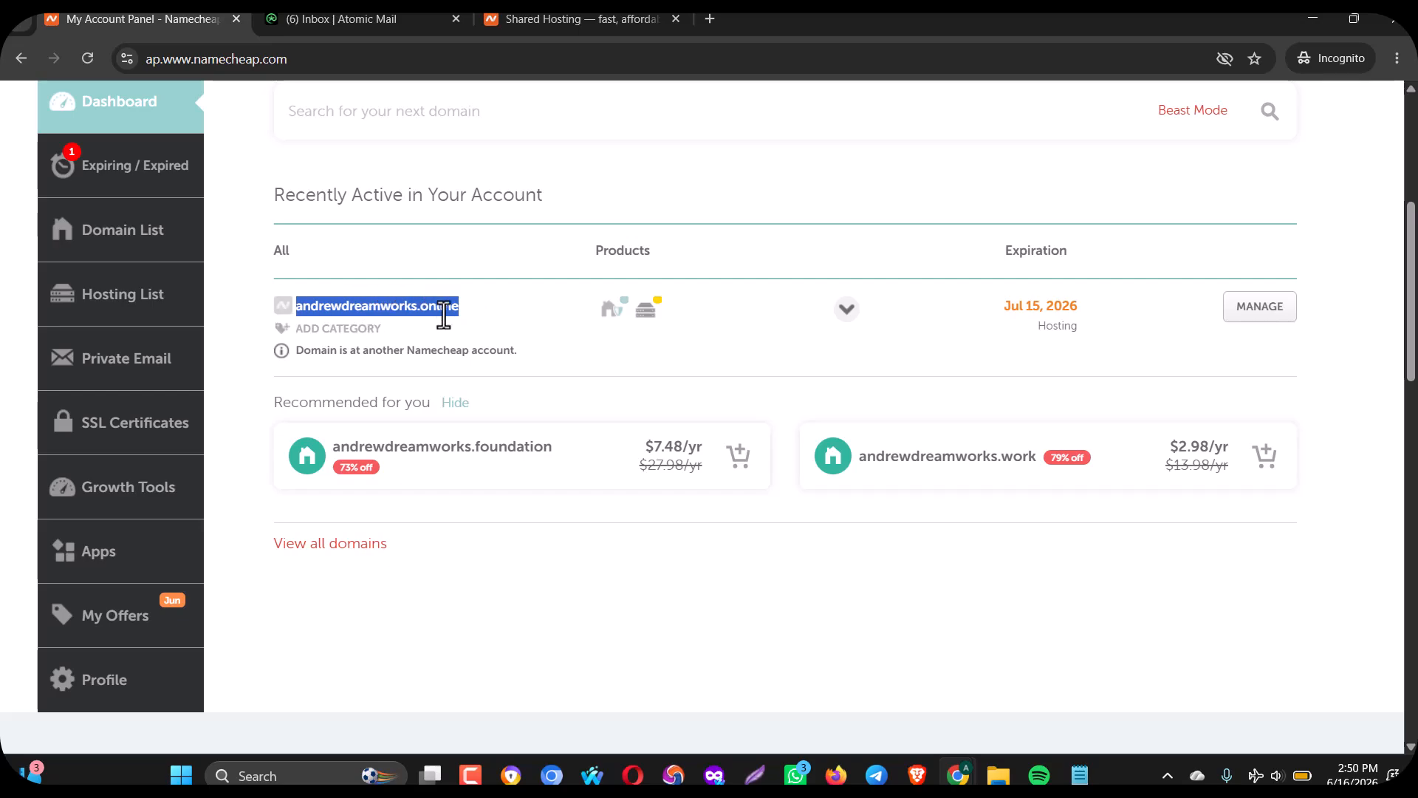
mouse_move(649, 319)
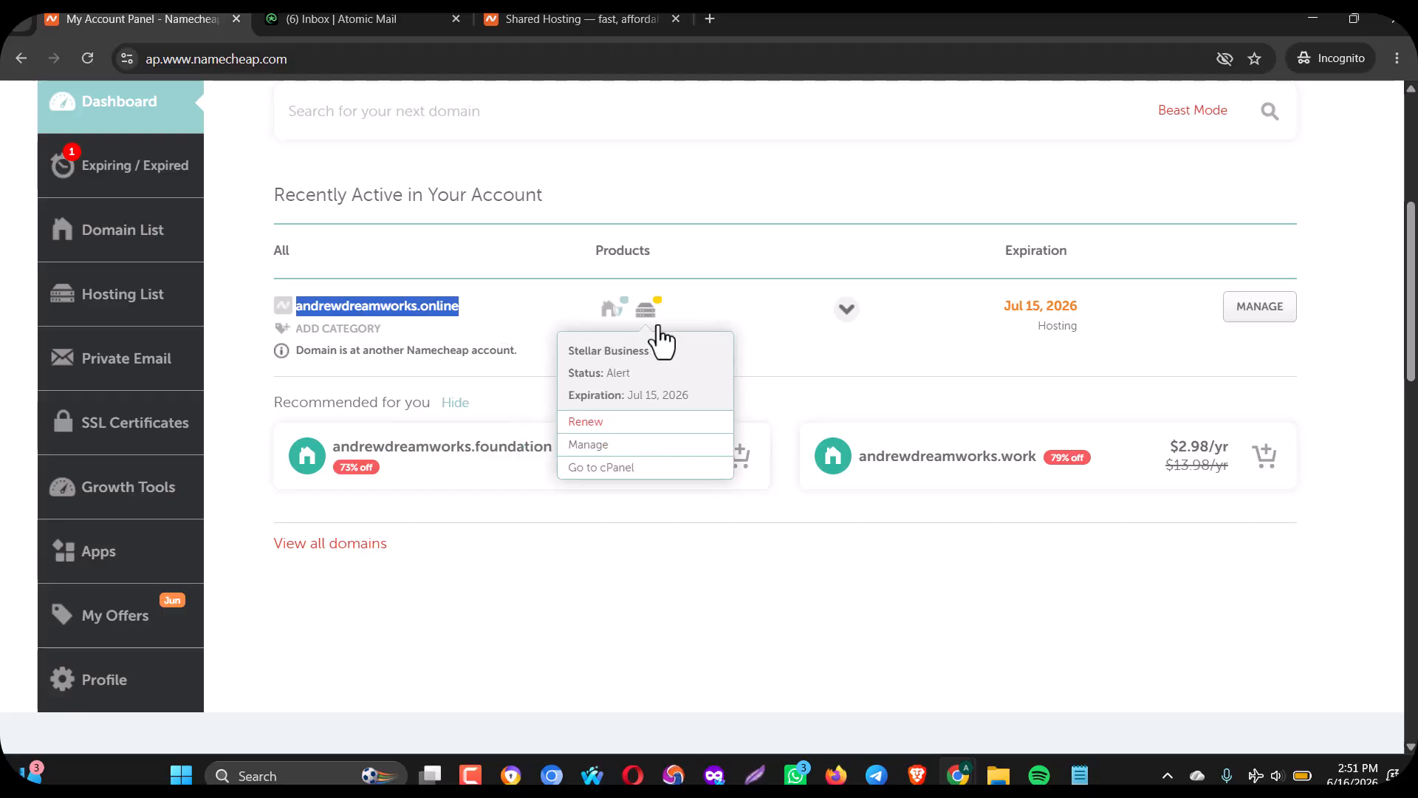
left_click(593, 469)
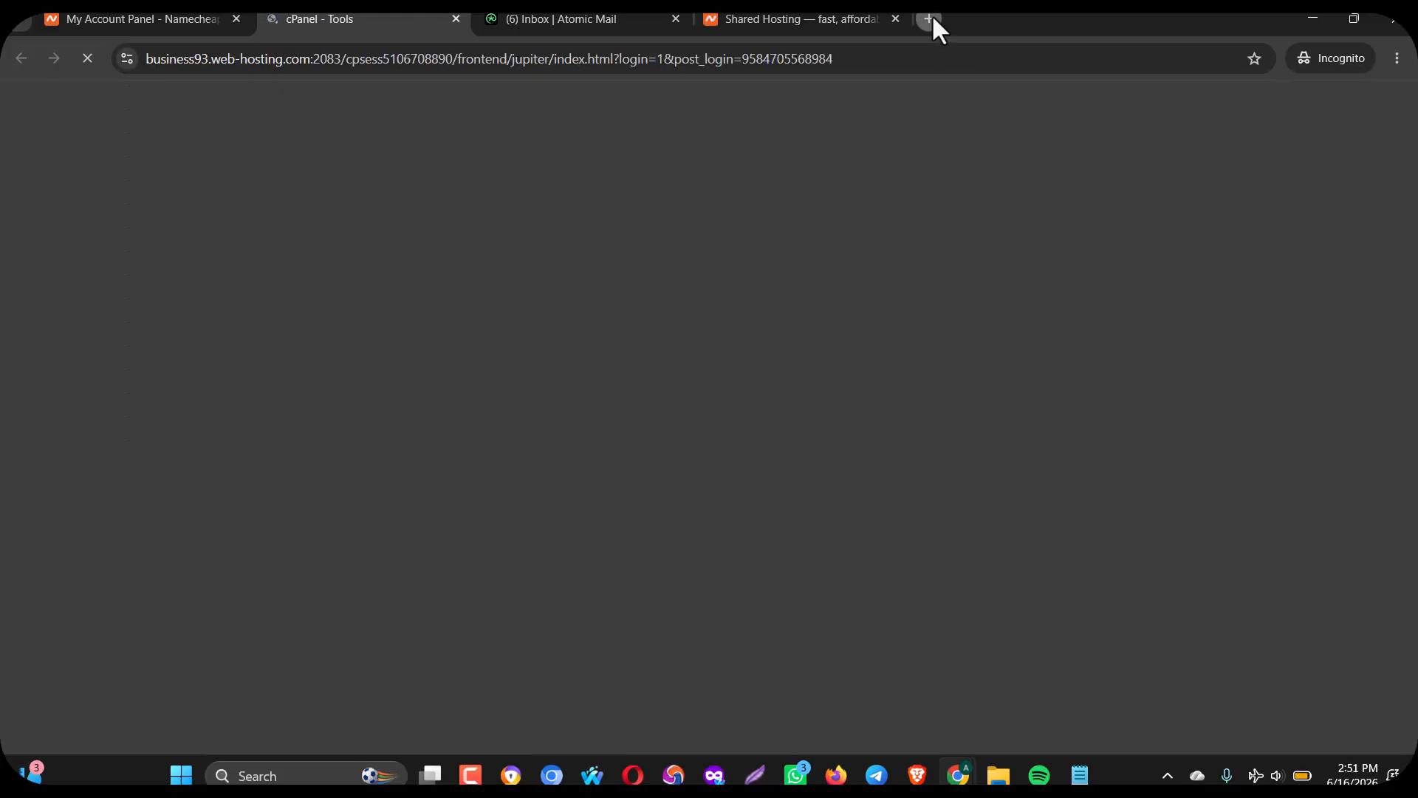
Open a blank incognito tab, then switch back to the loaded cPanel Tools tab.
left_click(931, 17)
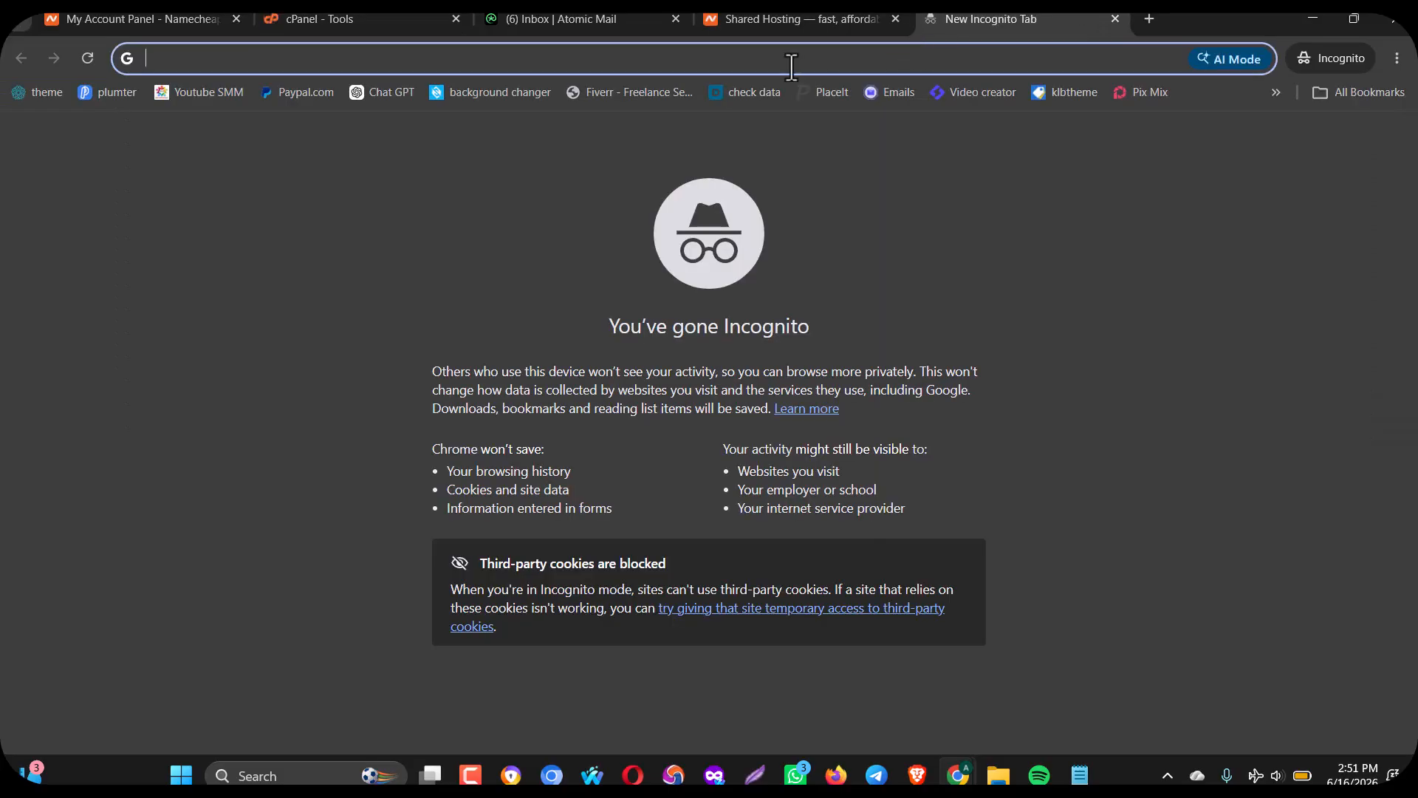
type("adw")
key("BackSpace")
key("BackSpace")
key("BackSpace")
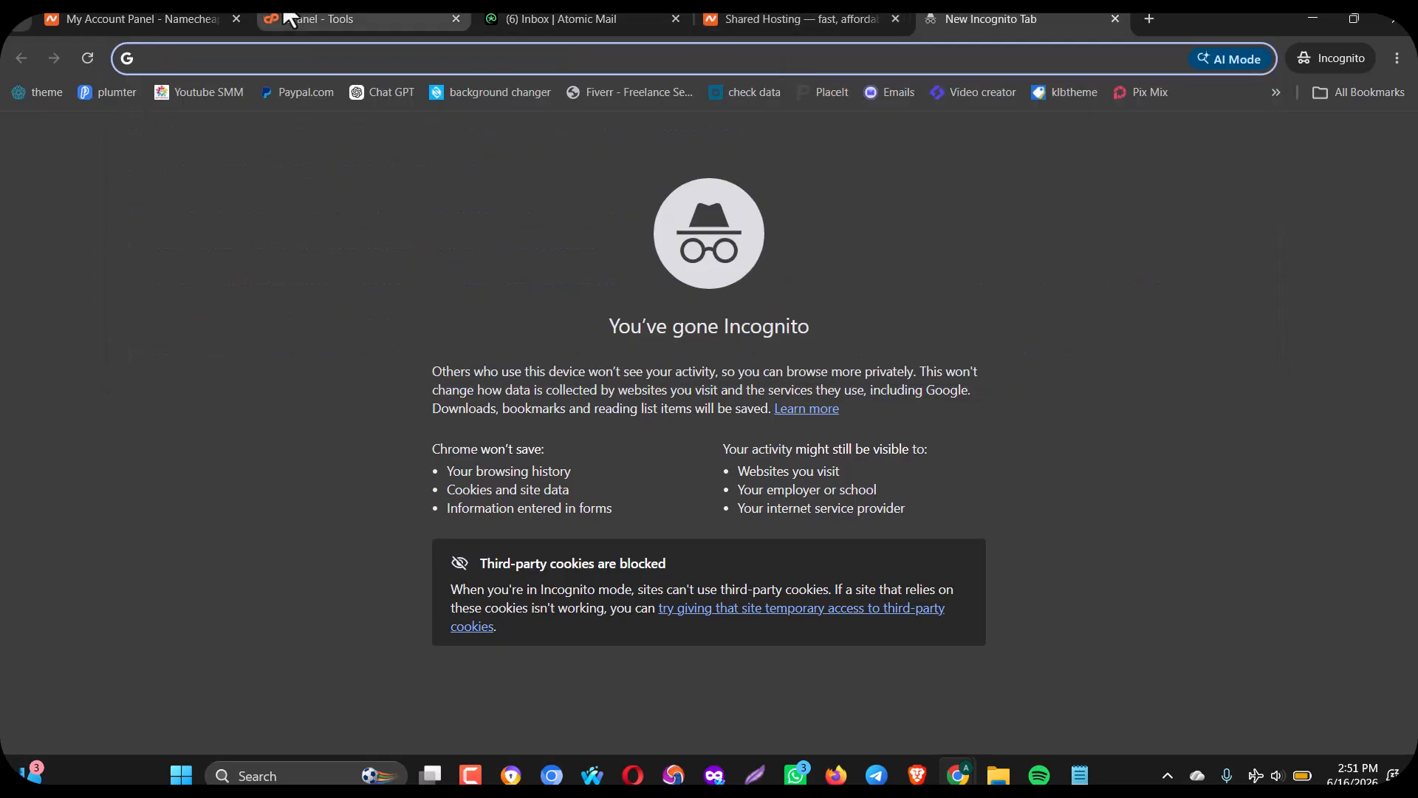
left_click(198, 19)
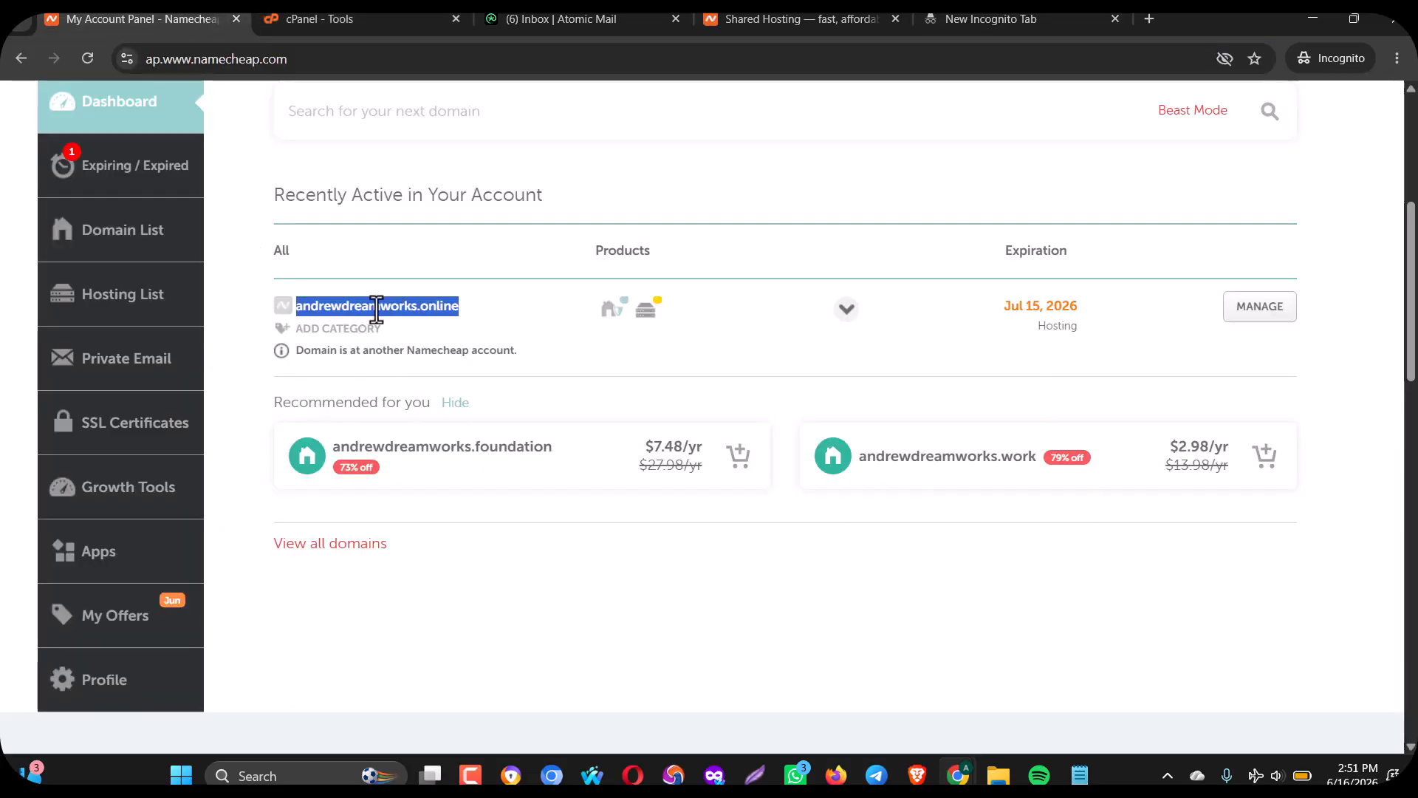
left_click(805, 20)
mouse_move(683, 240)
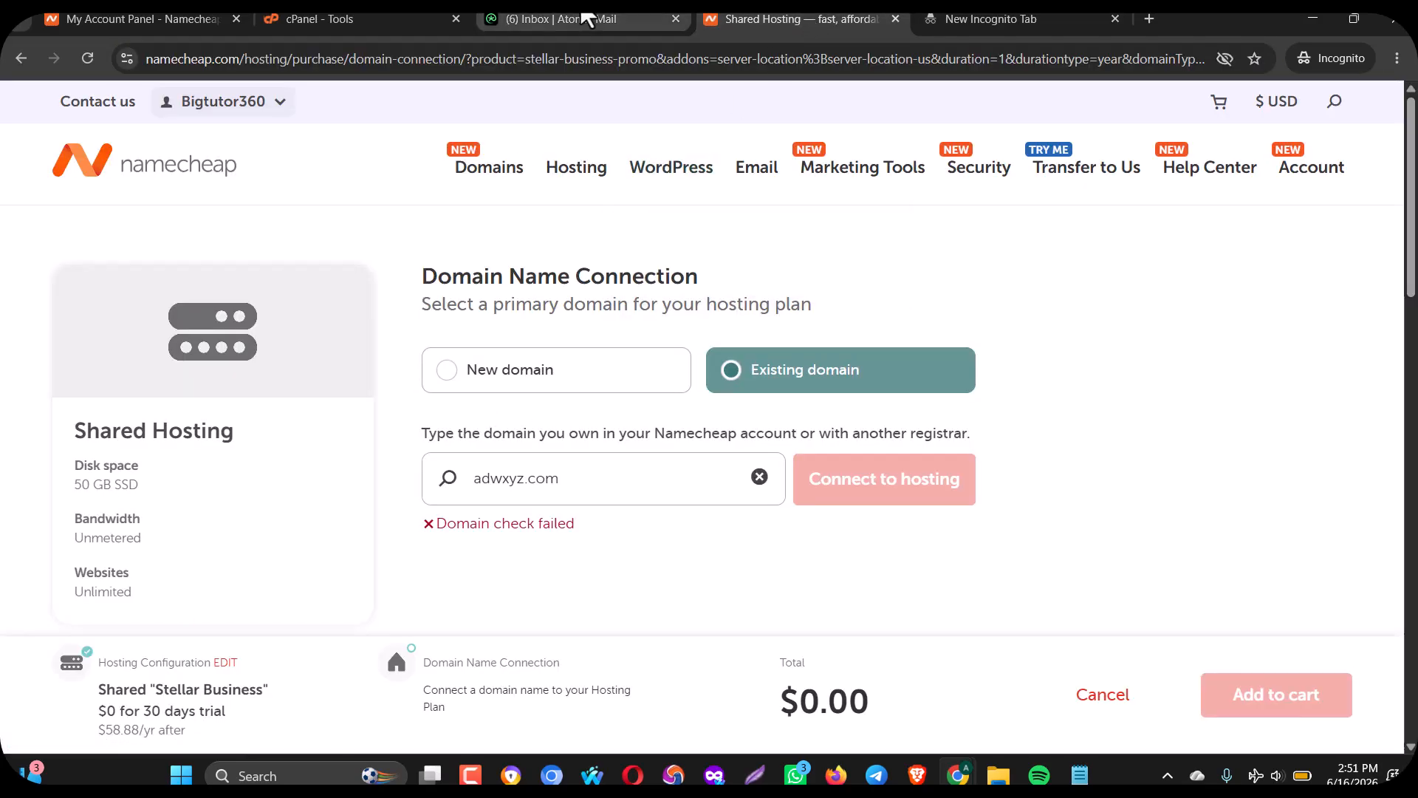
left_click(299, 20)
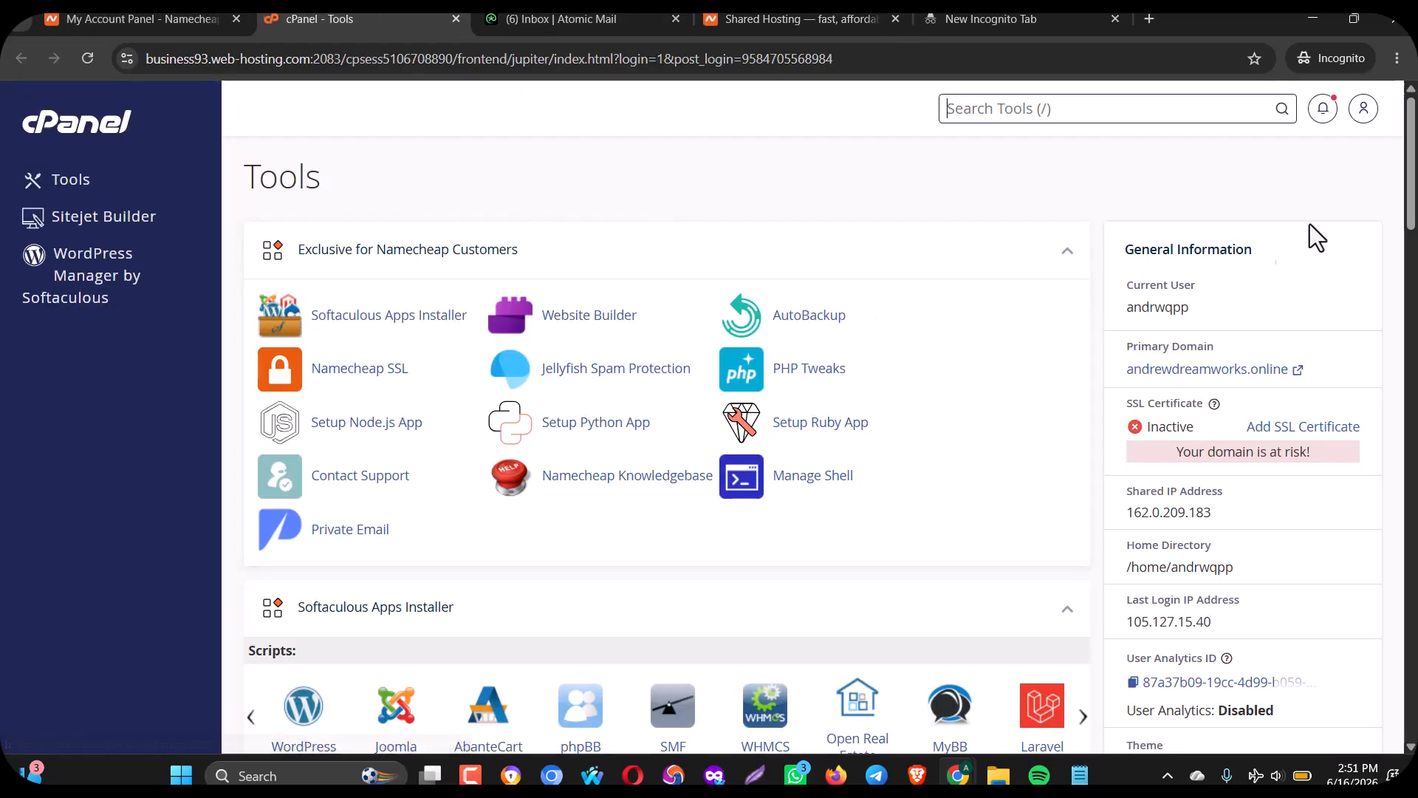
Scroll down to cPanel's Email section and open Email Accounts.
scroll(1411, 203, "down", 5)
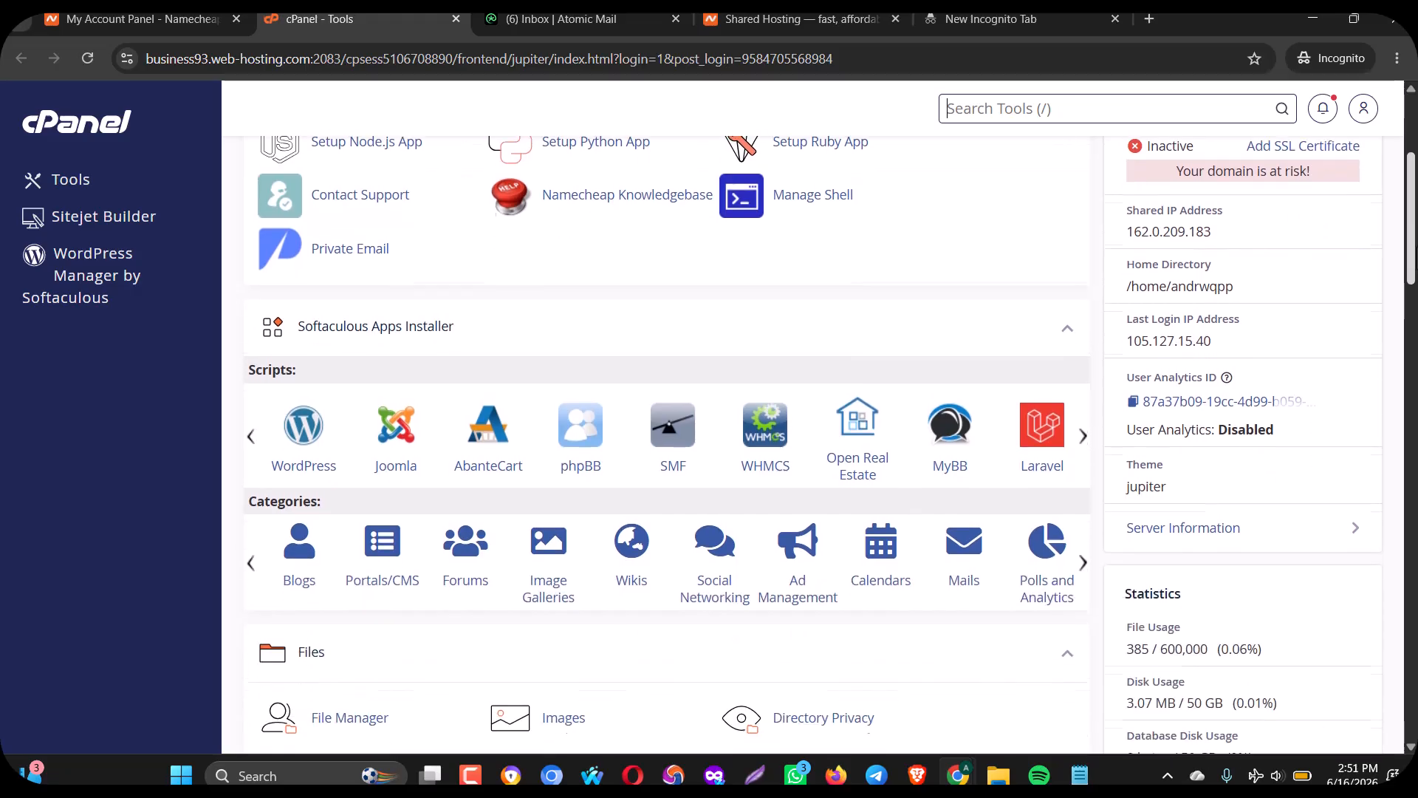
scroll(1412, 188, "up", 5)
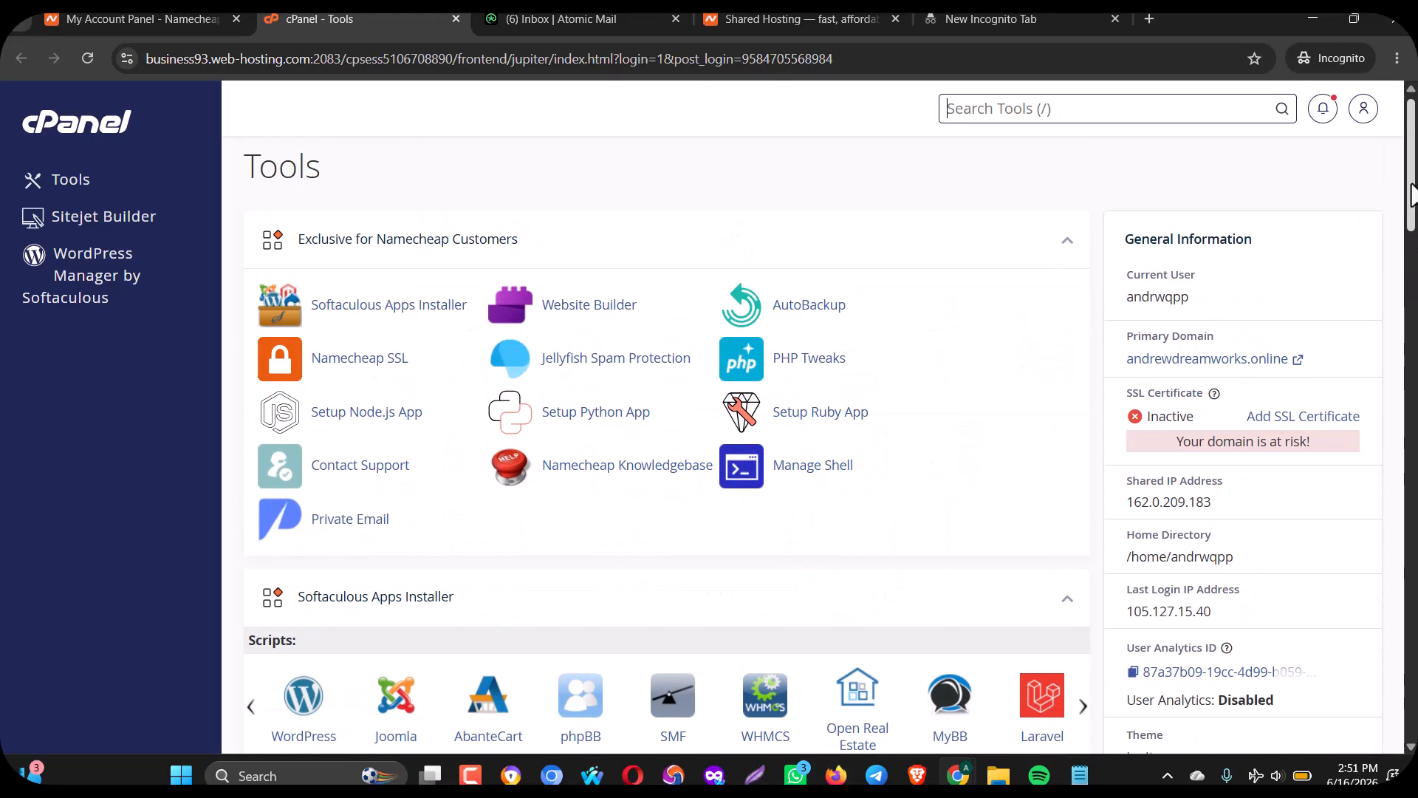
scroll(1410, 188, "down", 2)
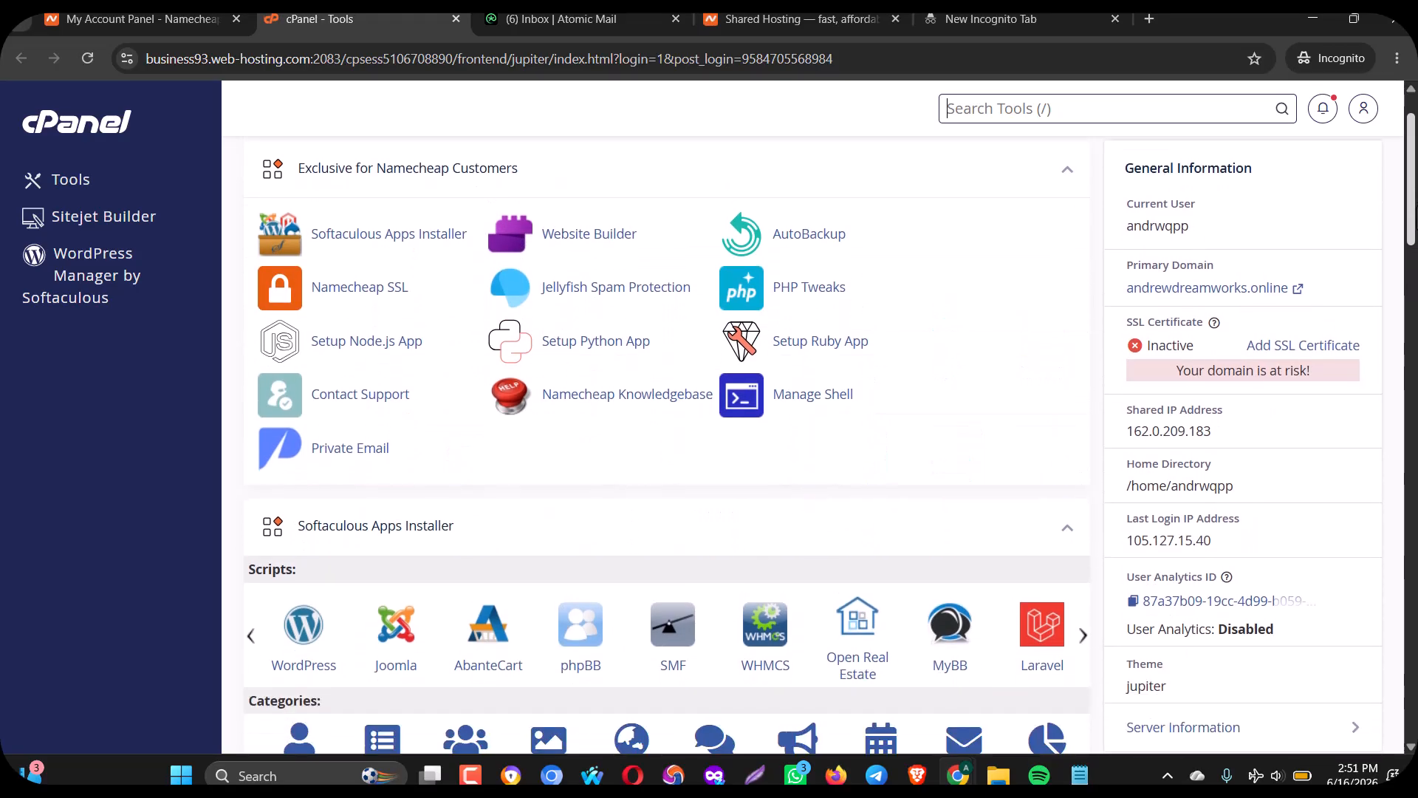
scroll(1411, 221, "down", 4)
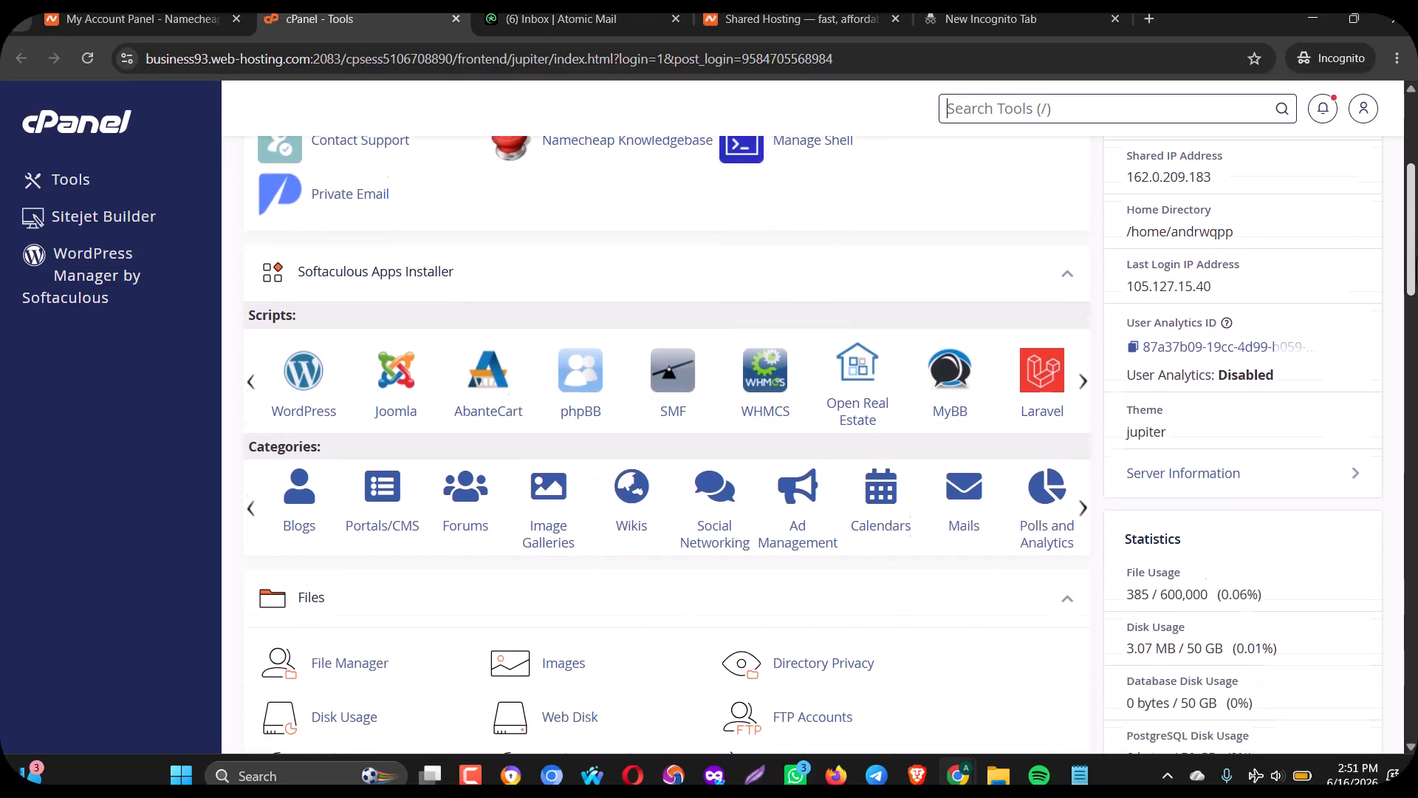
scroll(1411, 222, "down", 2)
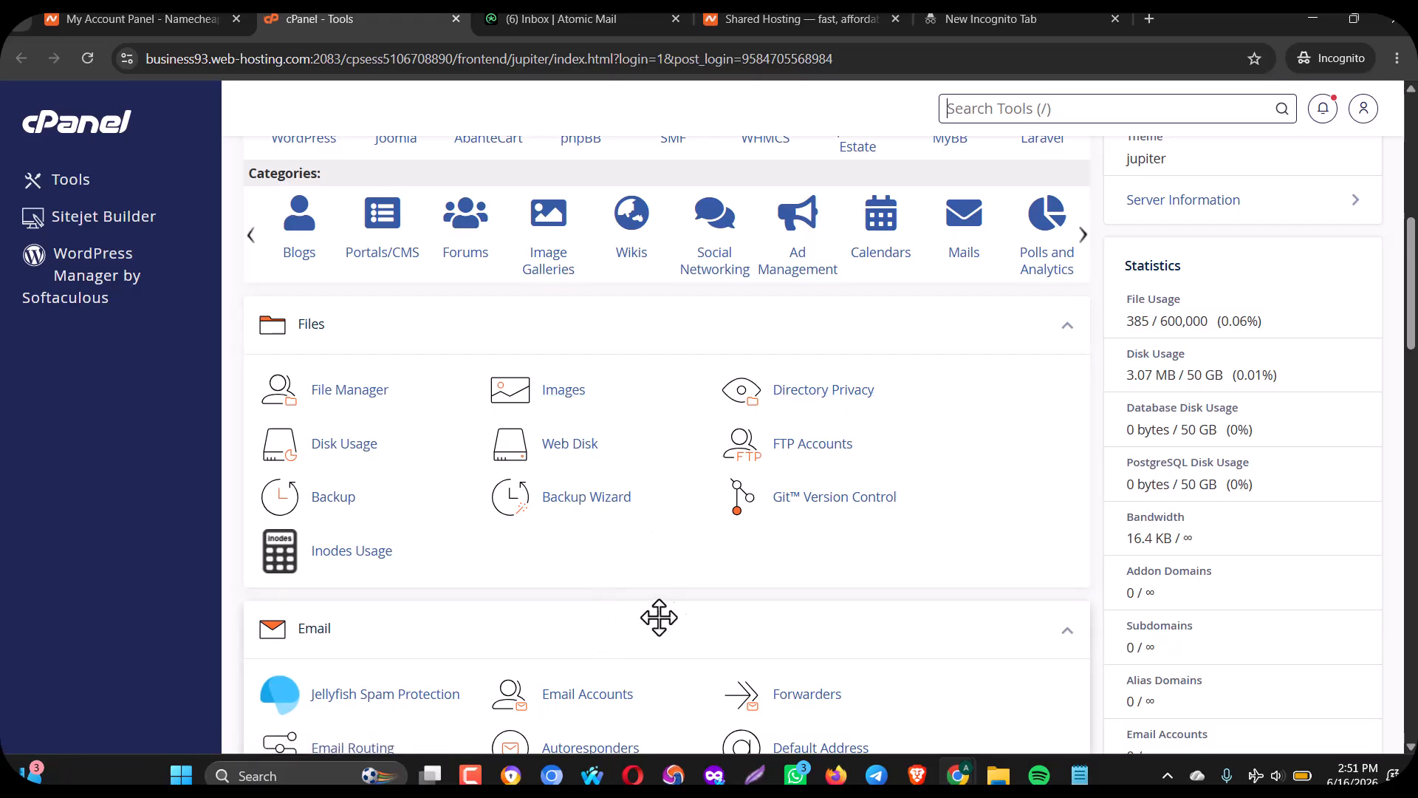
left_click(573, 708)
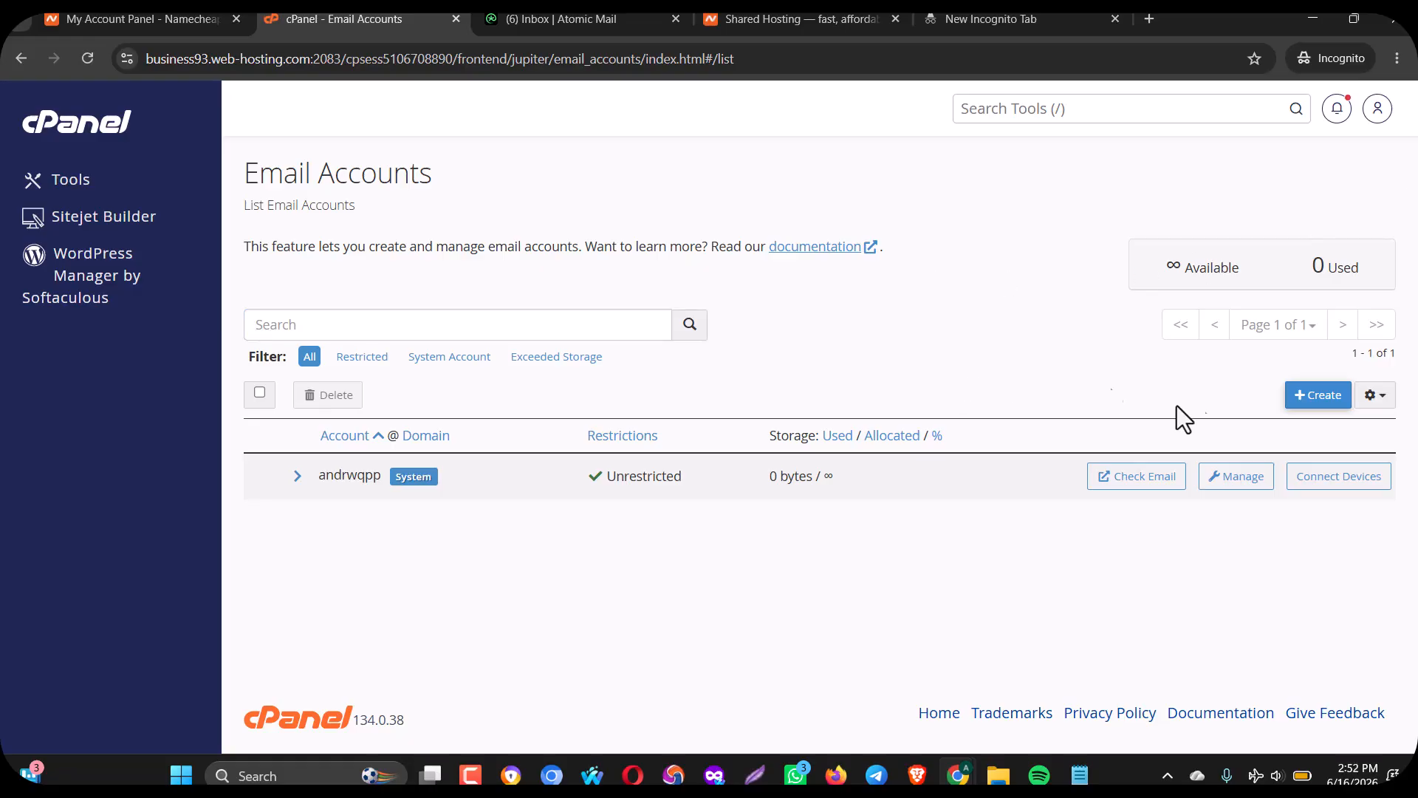
Start a new email account and settle on the username admin after trying info.
left_click(1308, 416)
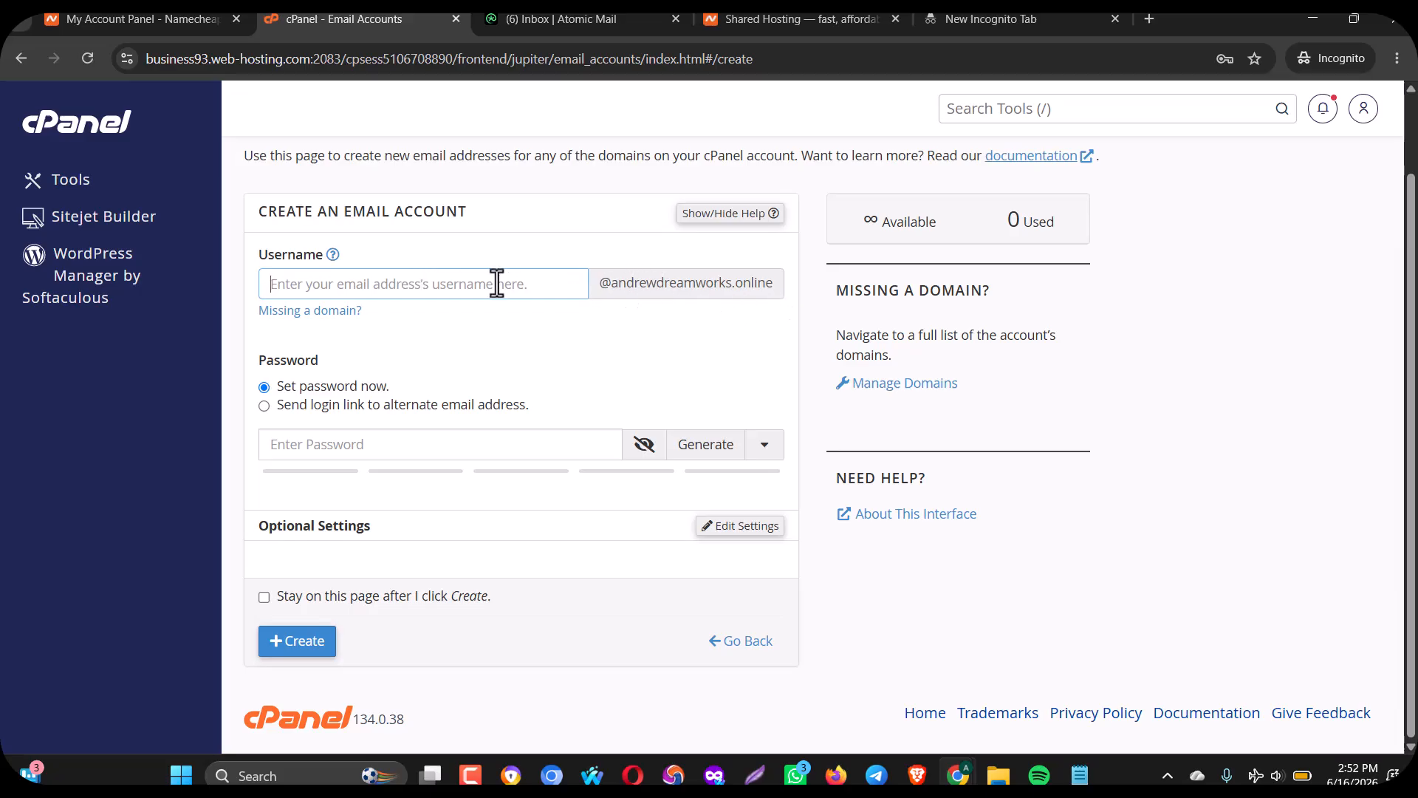
type("adi")
key("BackSpace")
type("min")
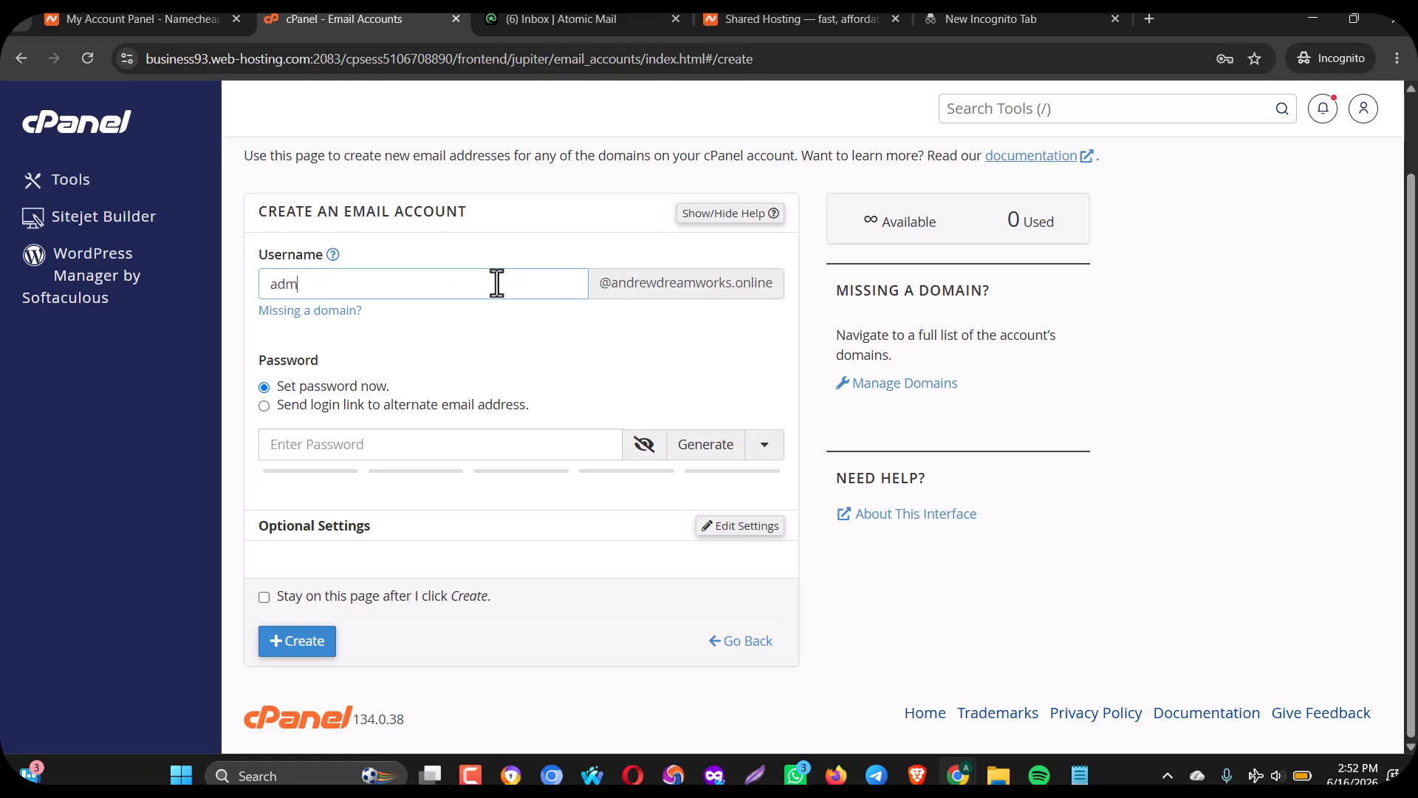
key("BackSpace")
key("BackSpace")
key("BackSpace")
key("BackSpace")
key("BackSpace")
type("info")
key("BackSpace")
key("BackSpace")
key("BackSpace")
key("BackSpace")
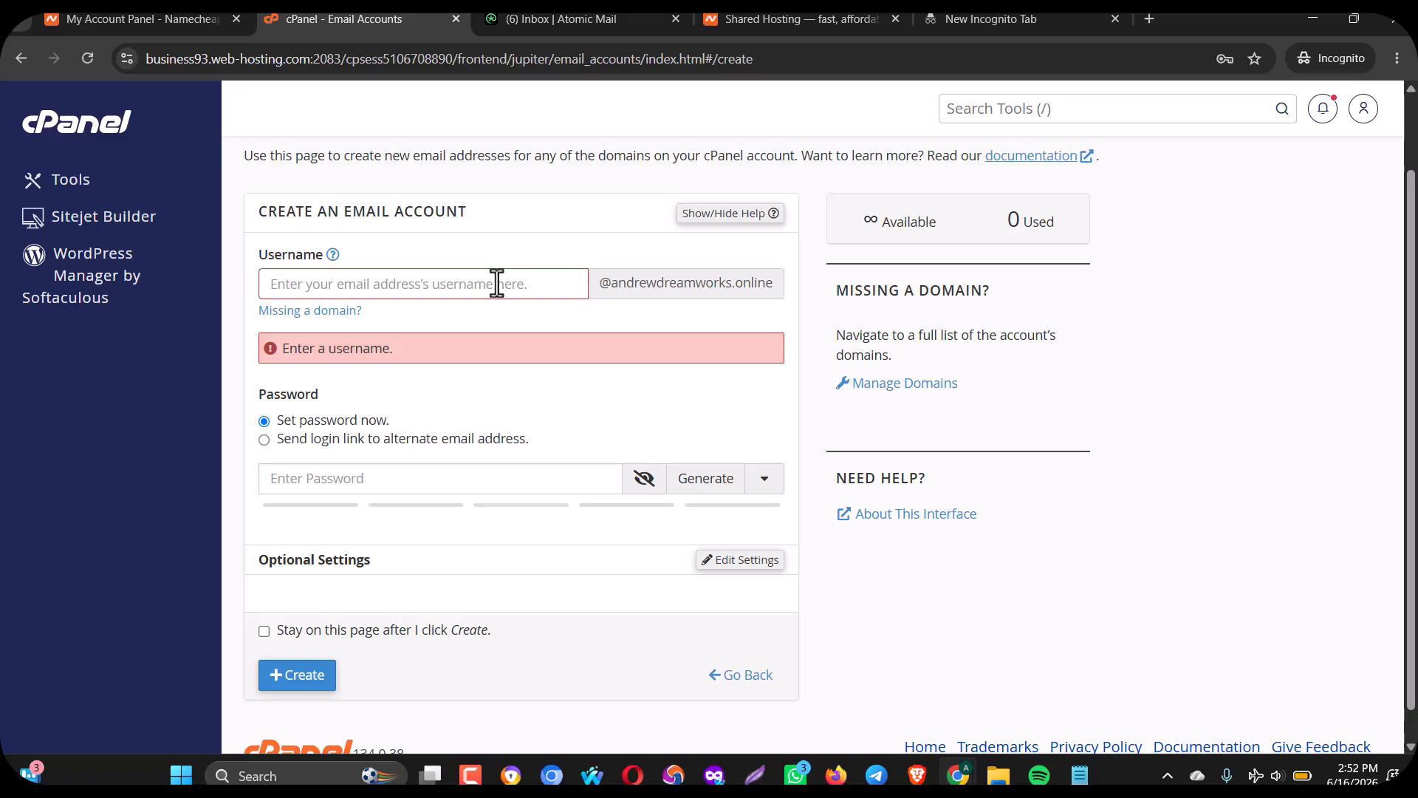
type("admin")
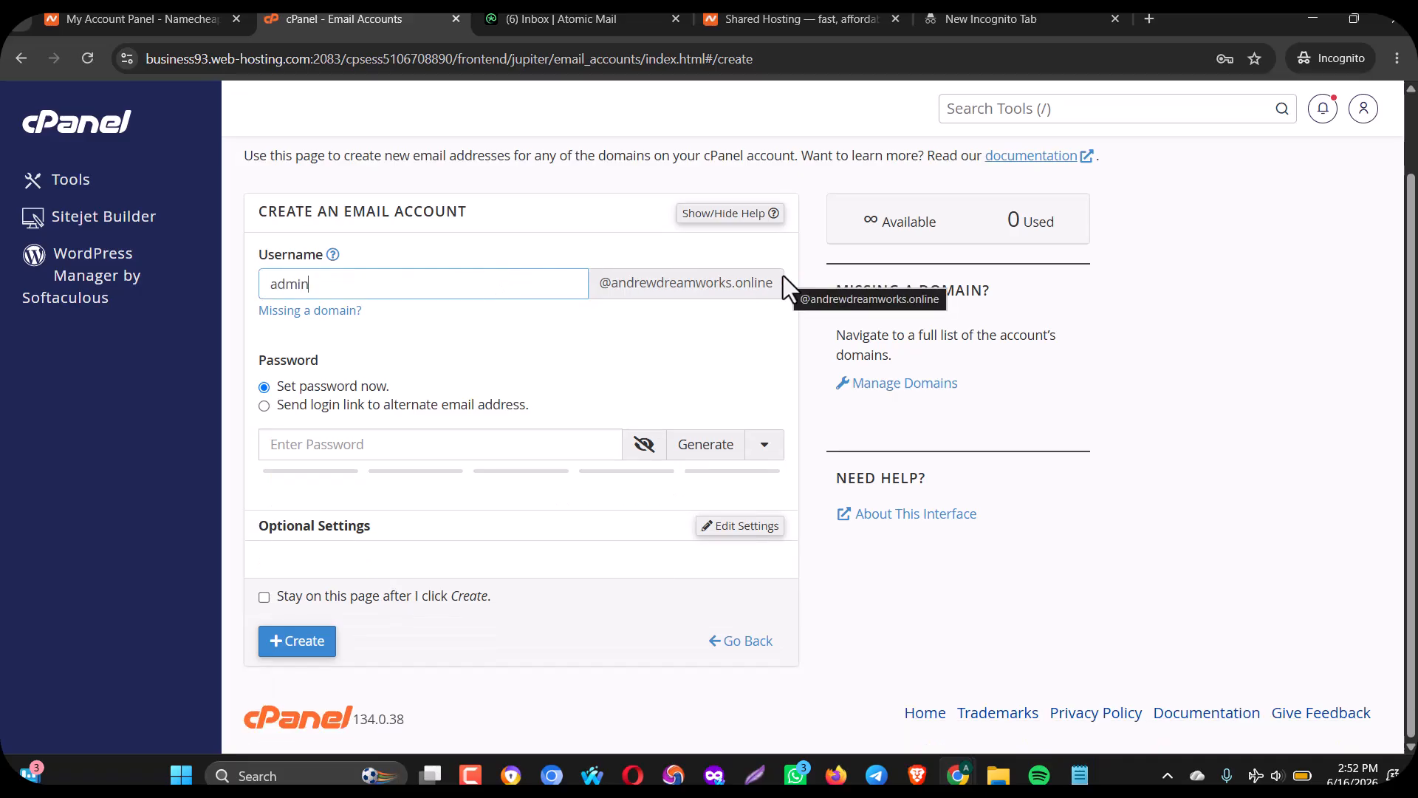
Give admin a strong password, create the account and view it in the list.
left_click(376, 445)
type("abcdefg")
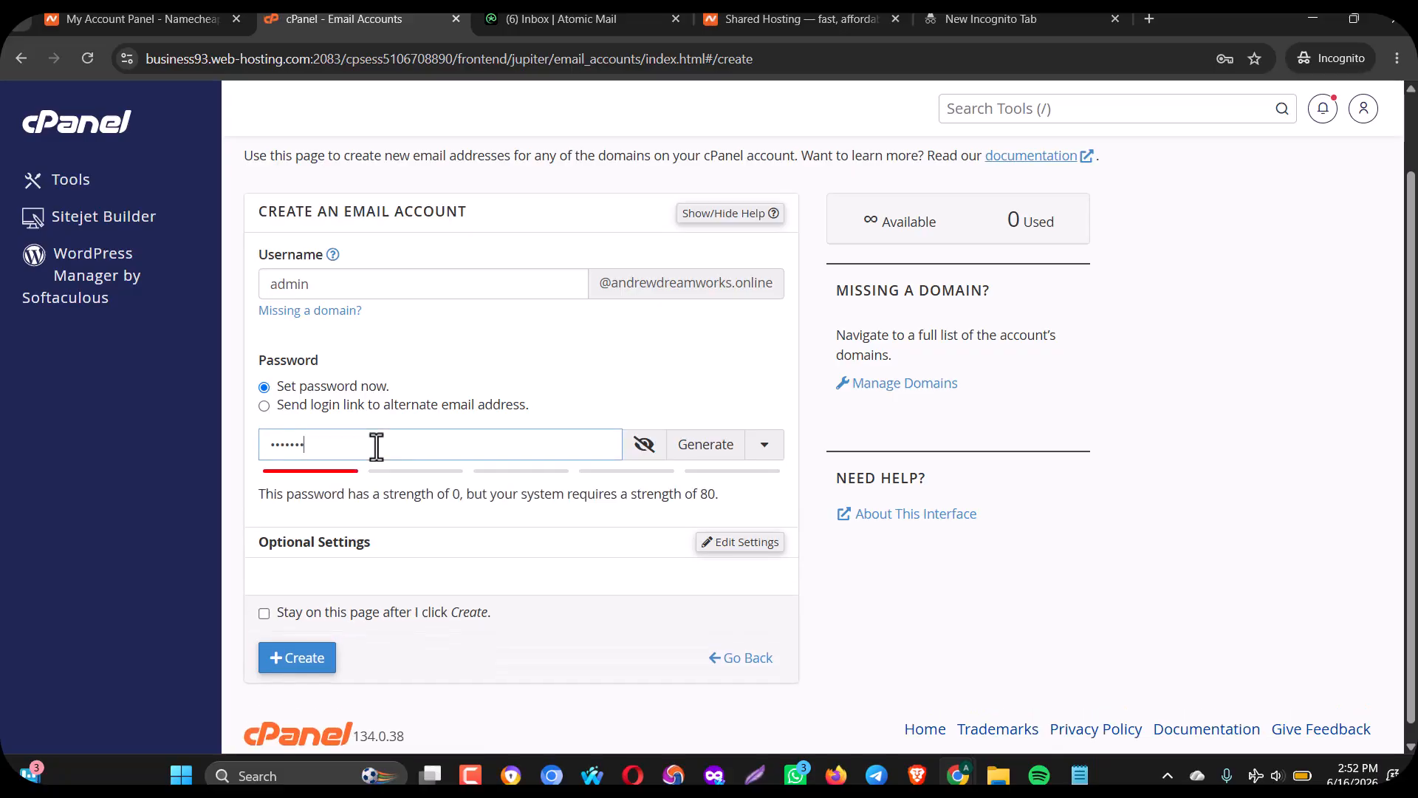
type("h")
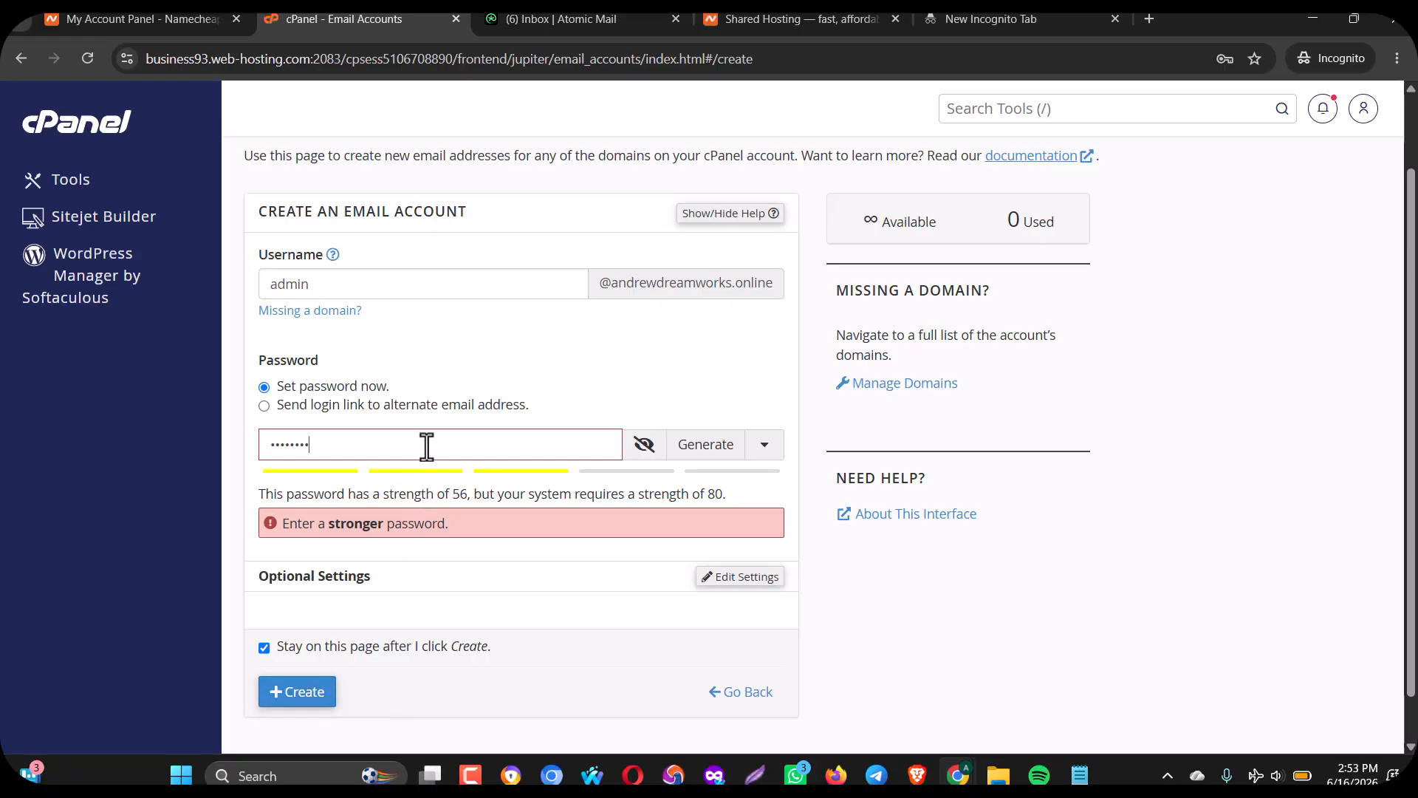
key("BackSpace")
key("BackSpace")
key("BackSpace")
key("BackSpace")
key("BackSpace")
key("BackSpace")
key("BackSpace")
key("BackSpace")
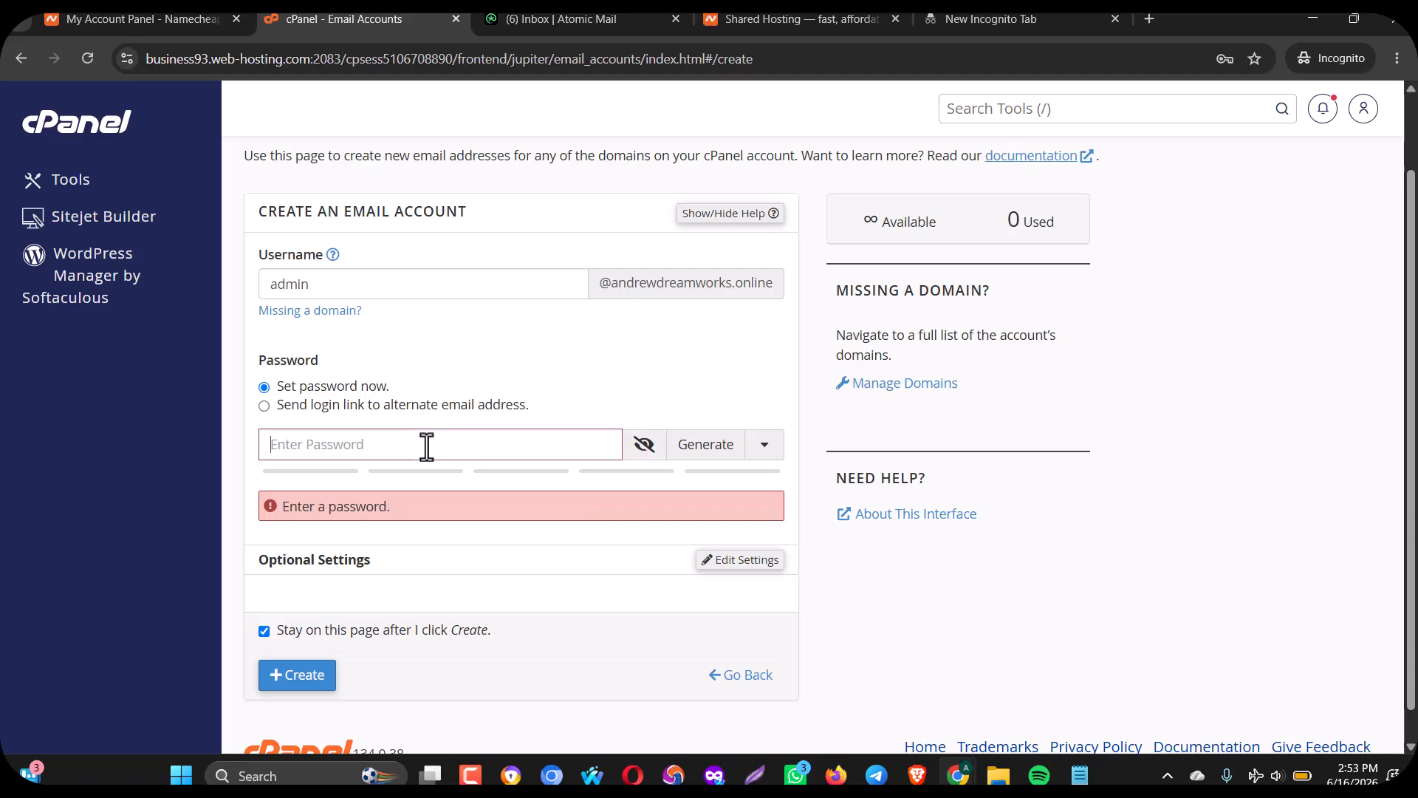
type("•••••••••")
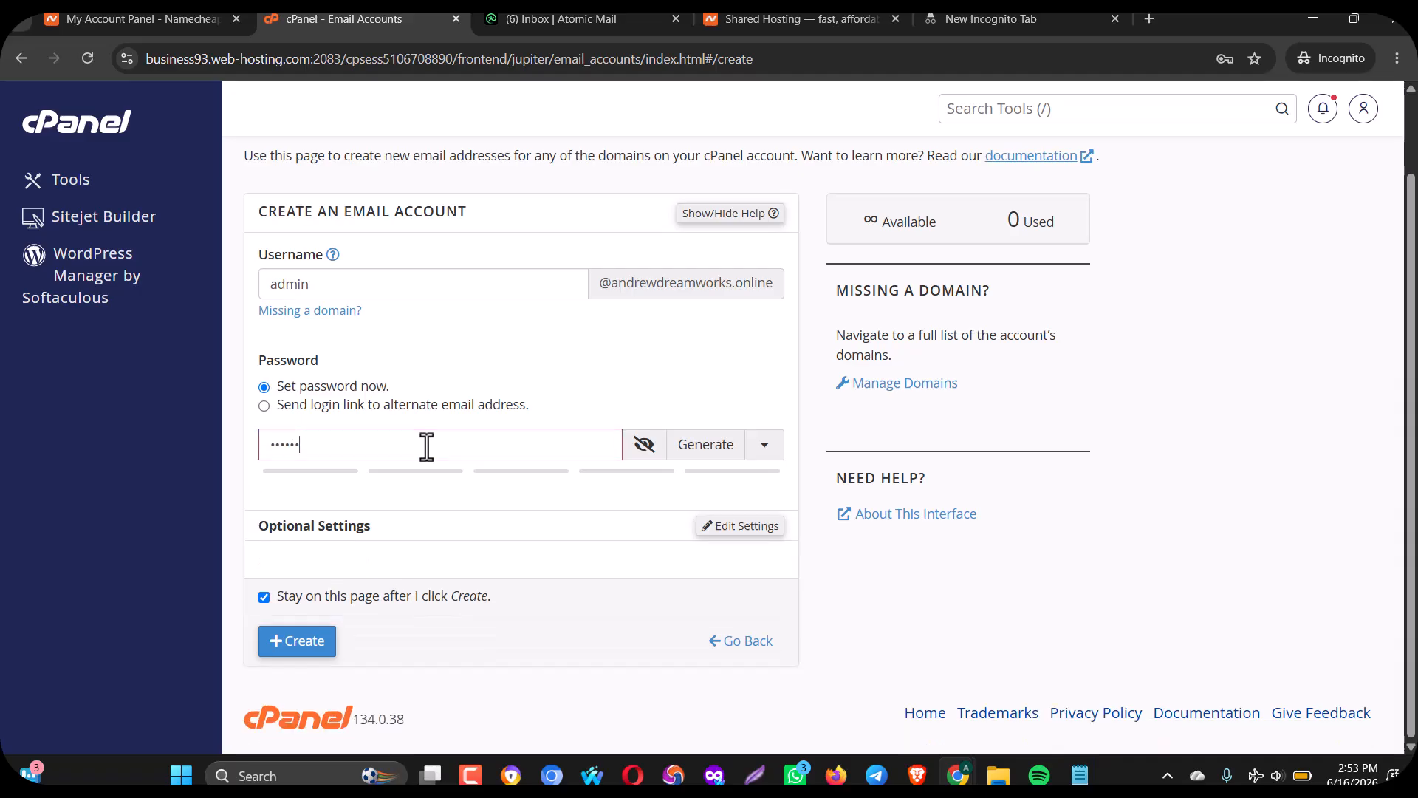
type("•••••")
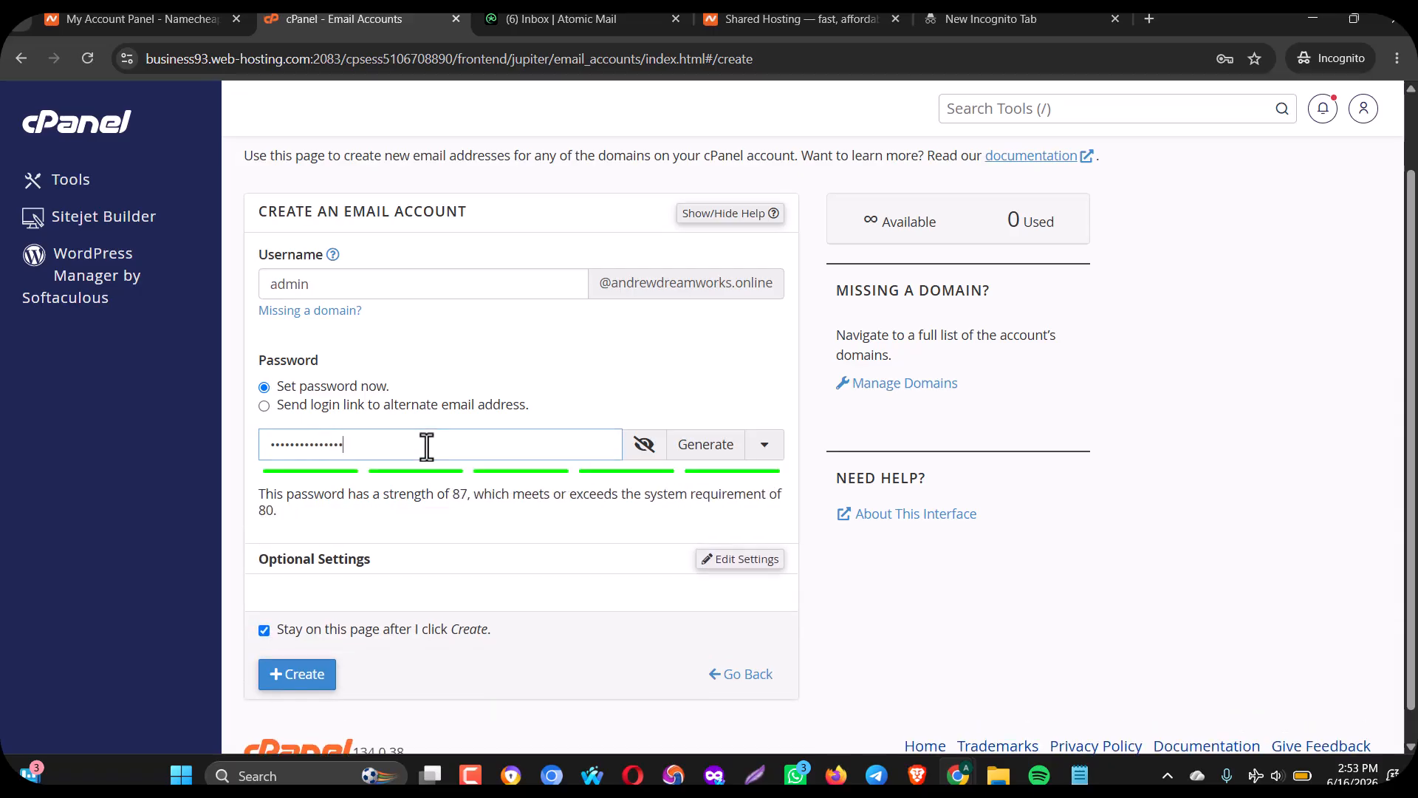
left_click(304, 674)
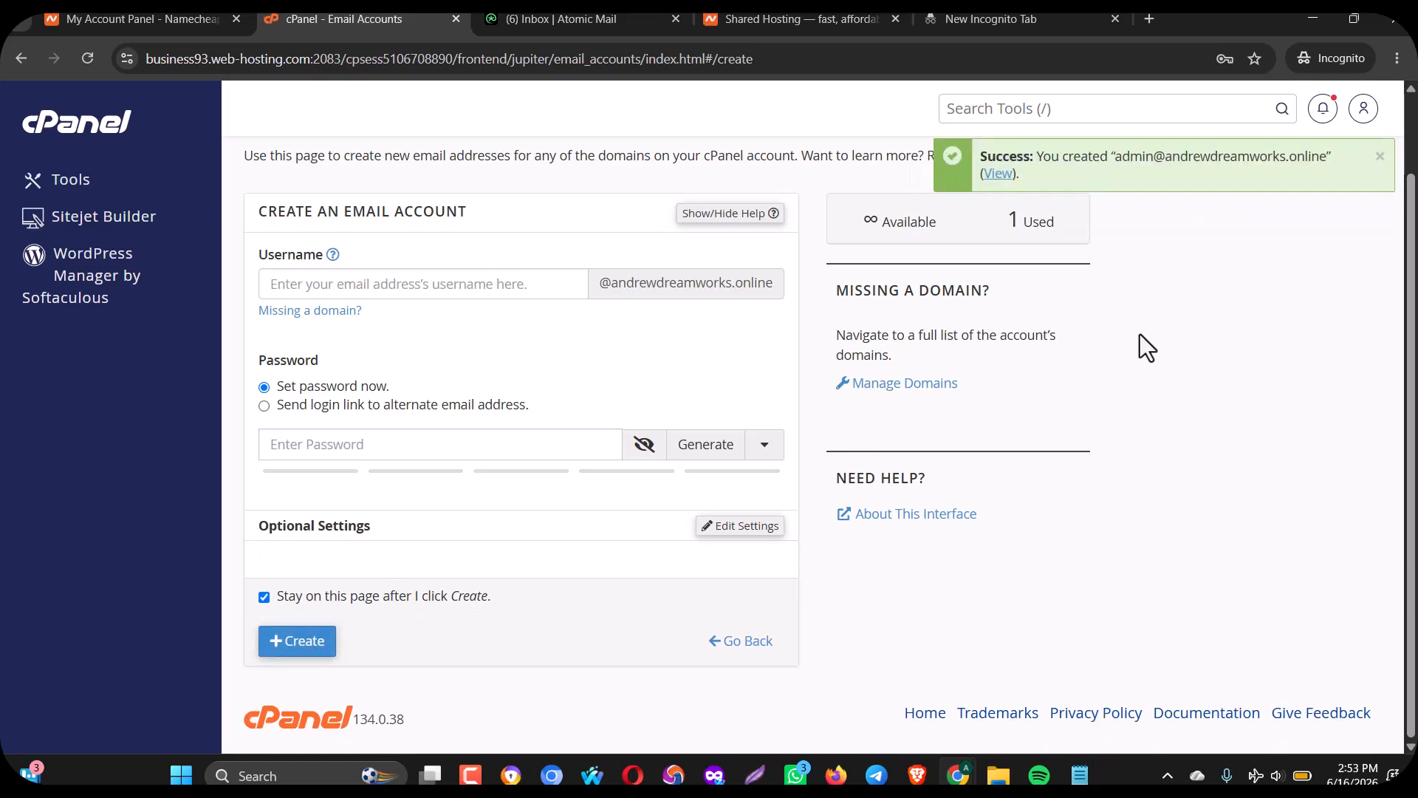
left_click(998, 172)
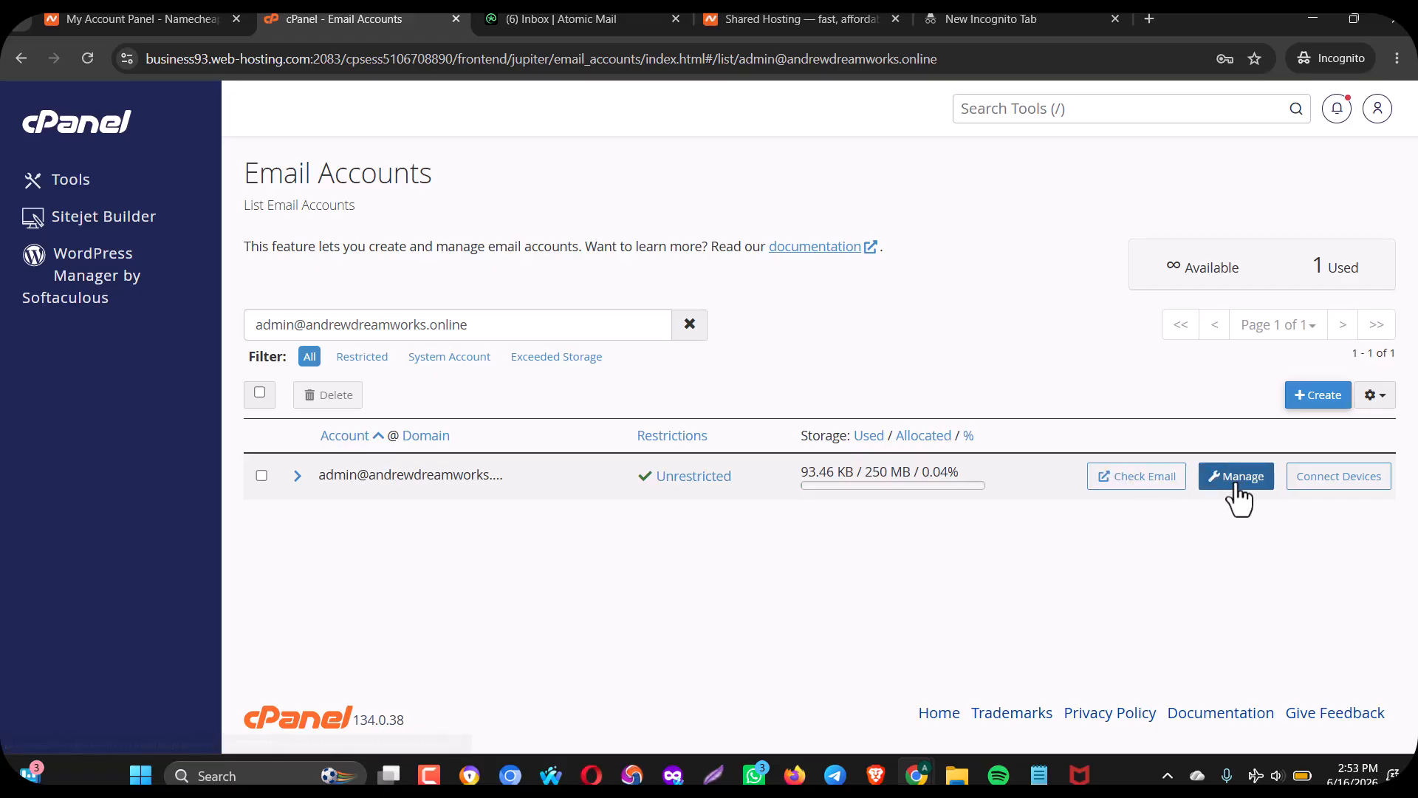
left_click(1324, 488)
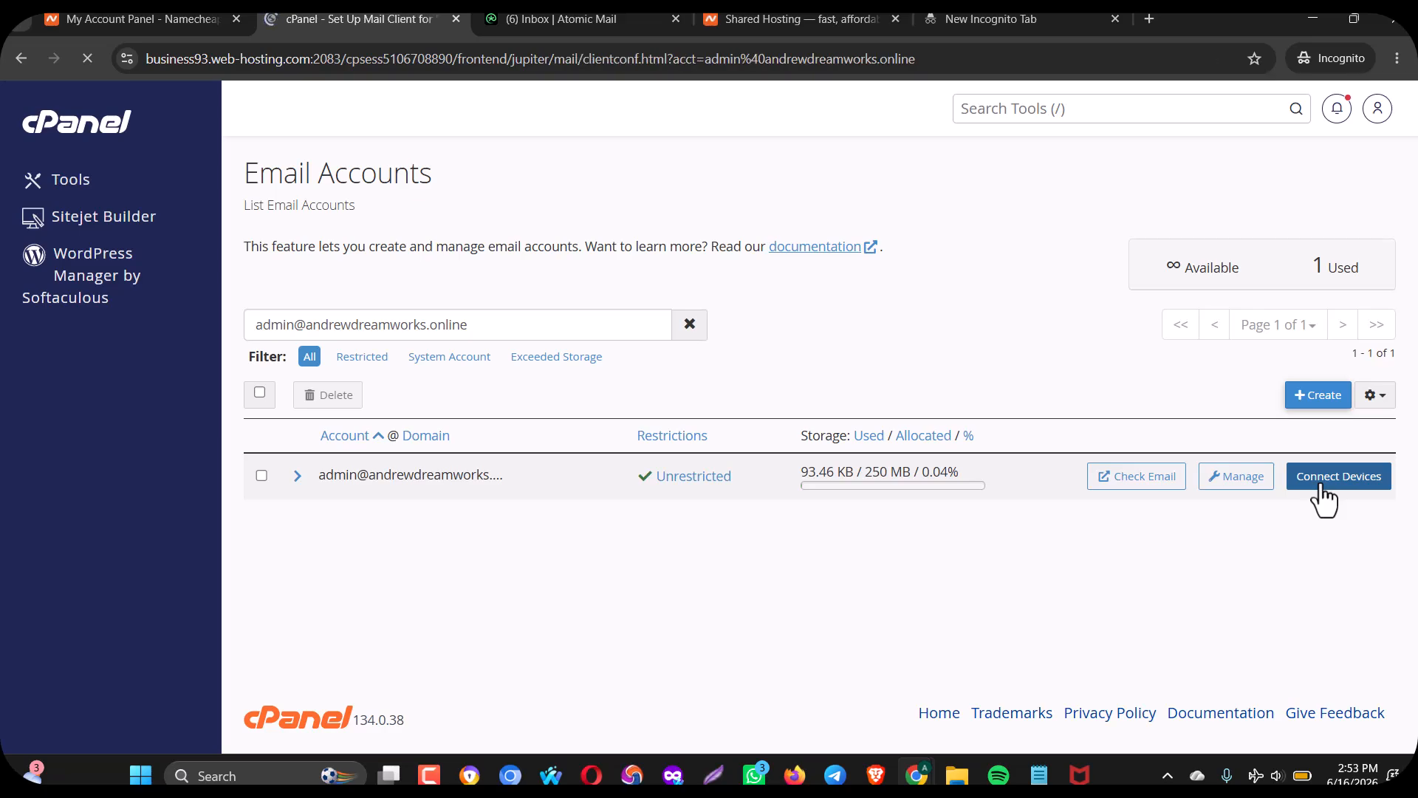
scroll(1345, 399, "down", 7)
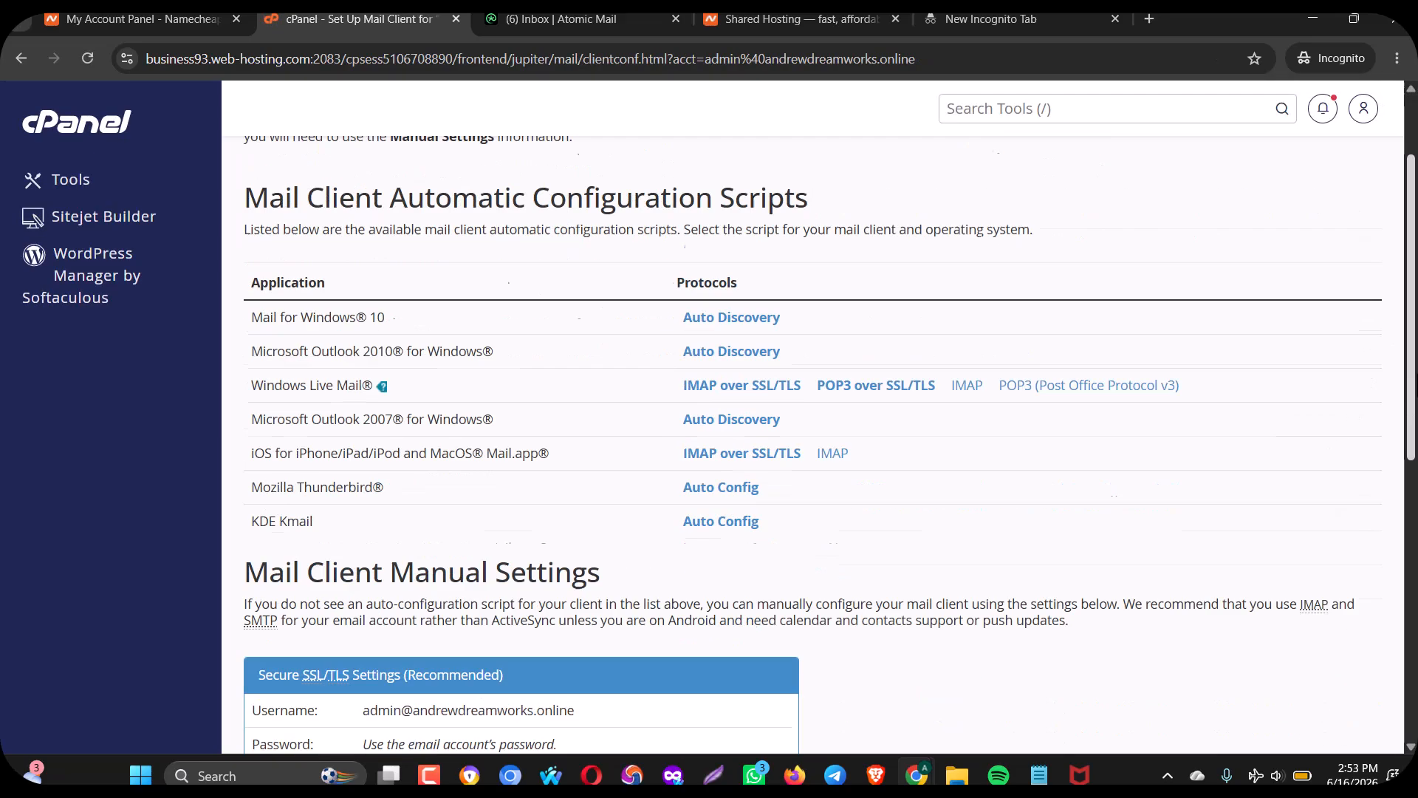
scroll(389, 333, "down", 1)
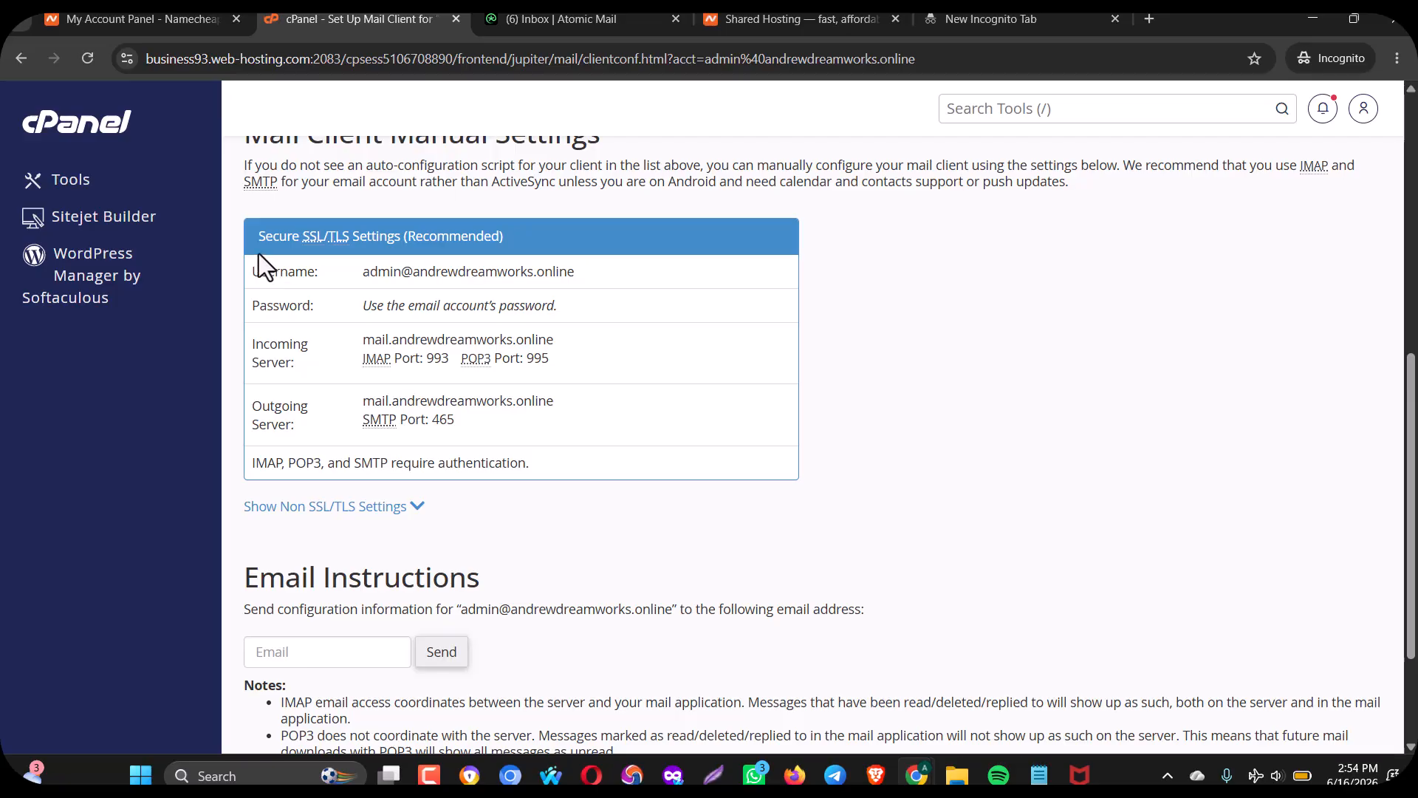
left_click_drag(258, 254, 566, 453)
left_click(895, 437)
scroll(680, 361, "up", 8)
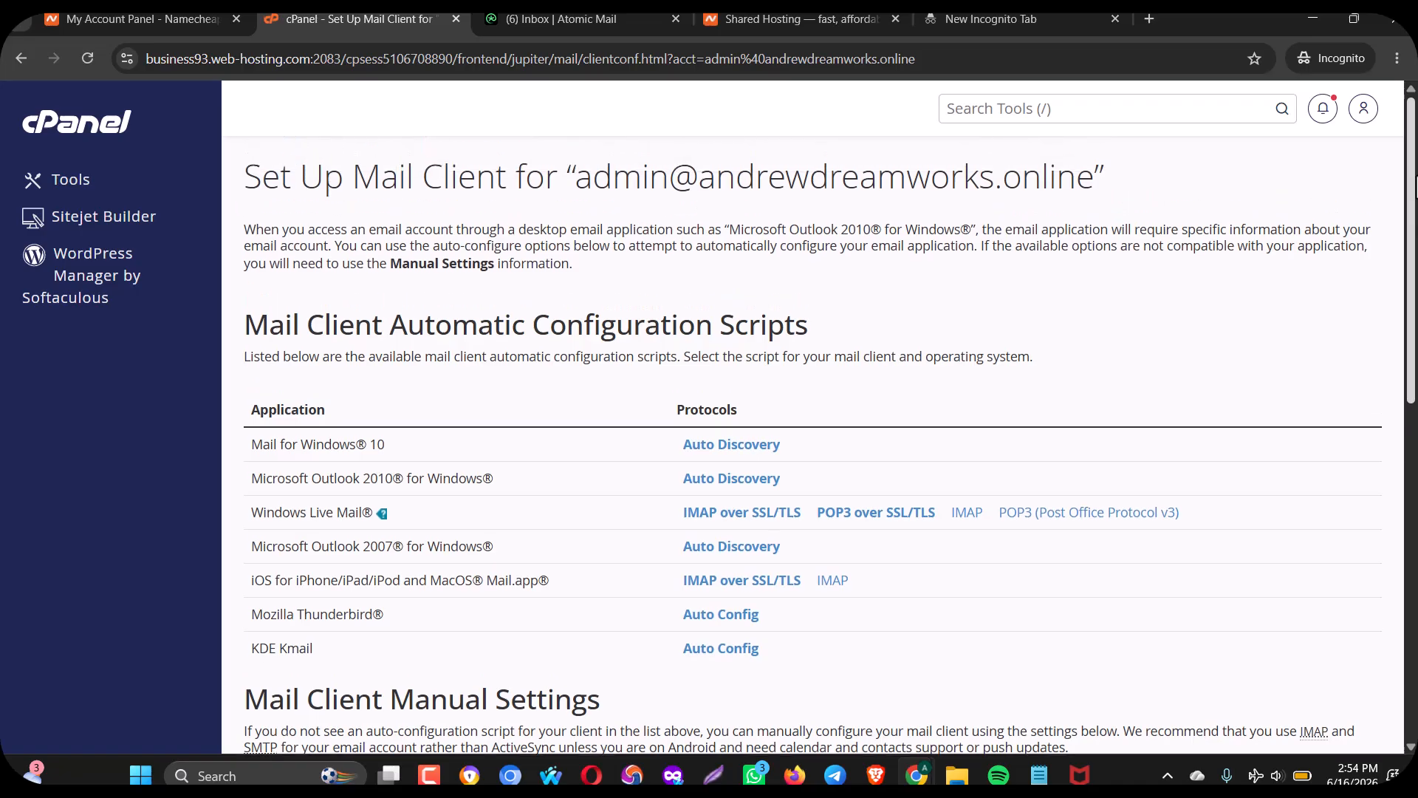
left_click(27, 56)
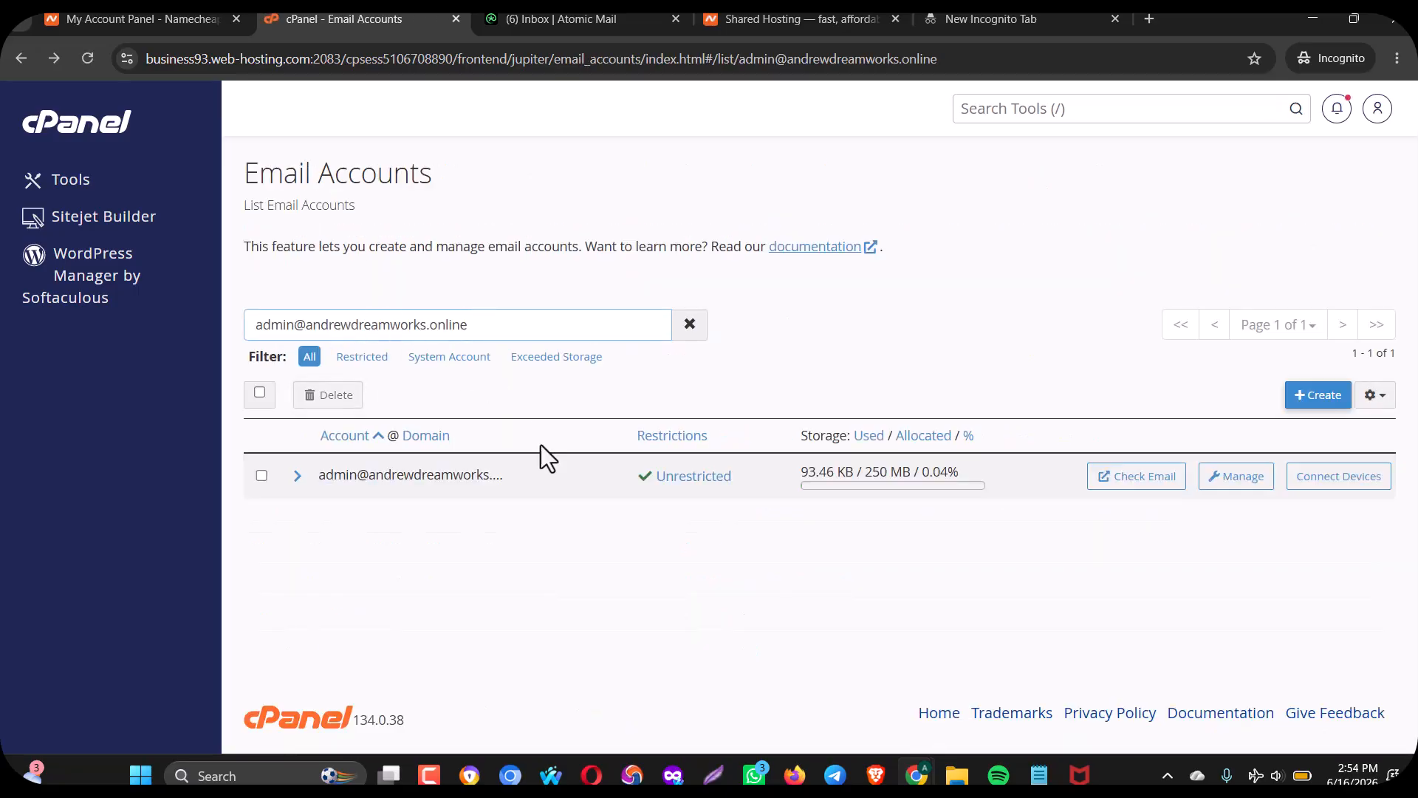
Launch the admin account's webmail and enter its Roundcube inbox.
left_click(1149, 476)
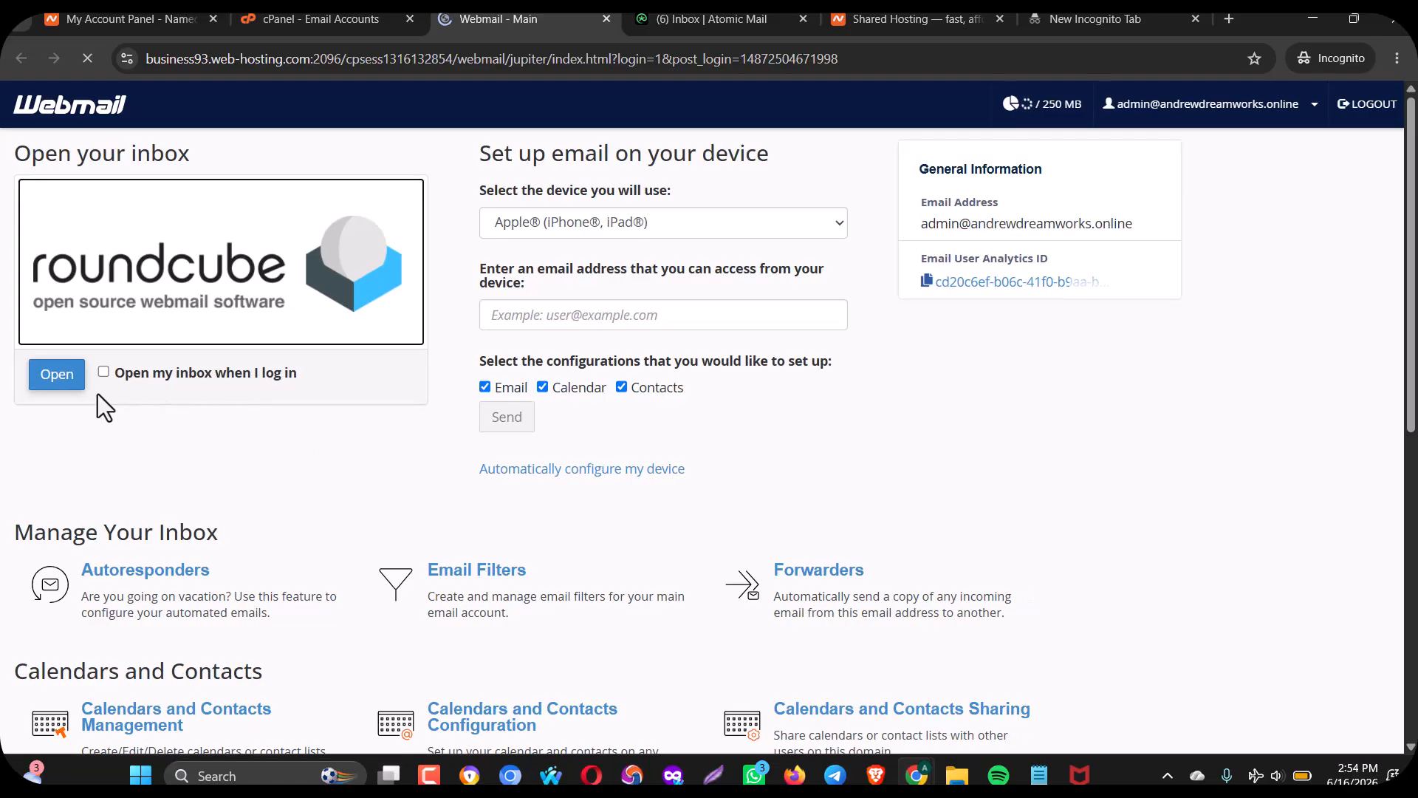
left_click(75, 385)
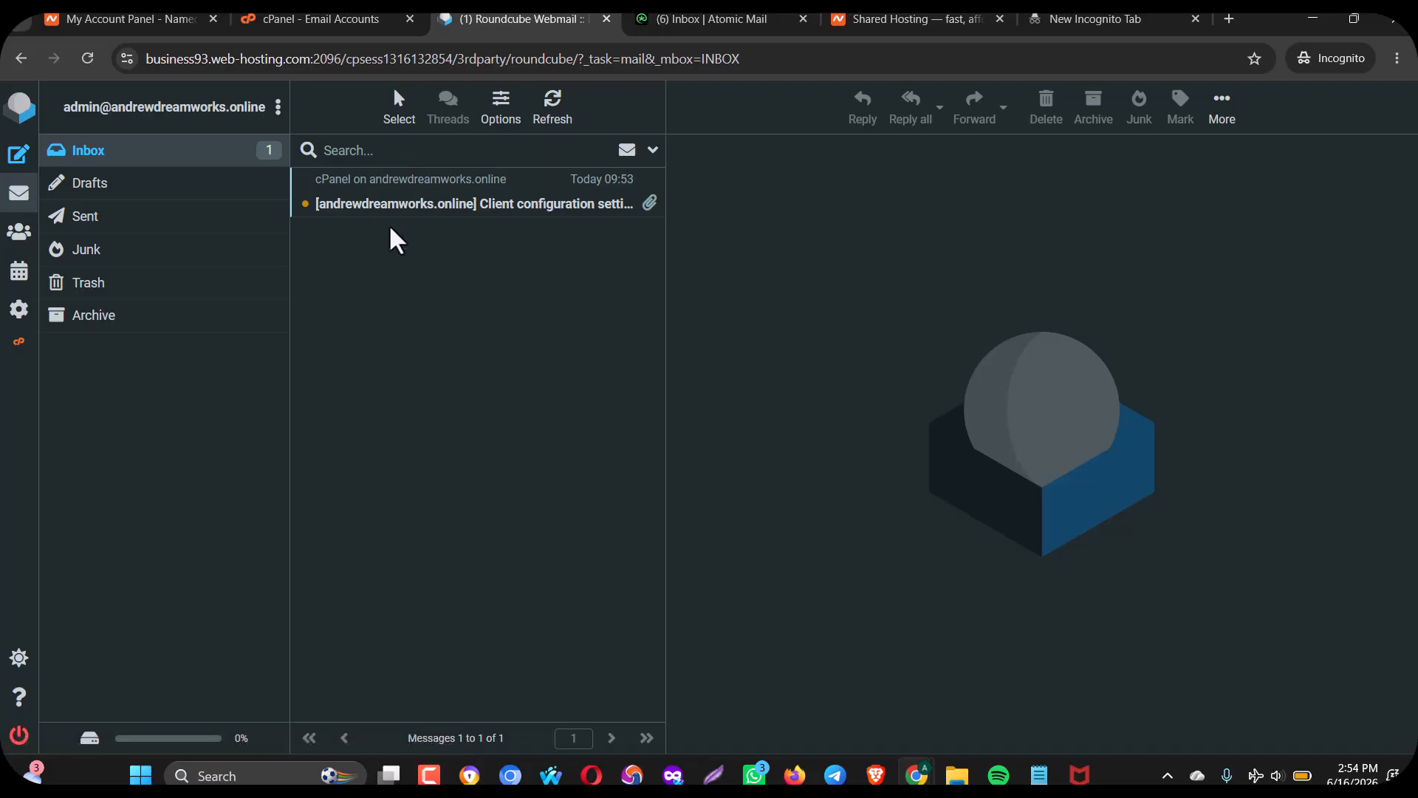
Open cPanel's client configuration message and scroll through its settings.
left_click(414, 206)
left_click(413, 206)
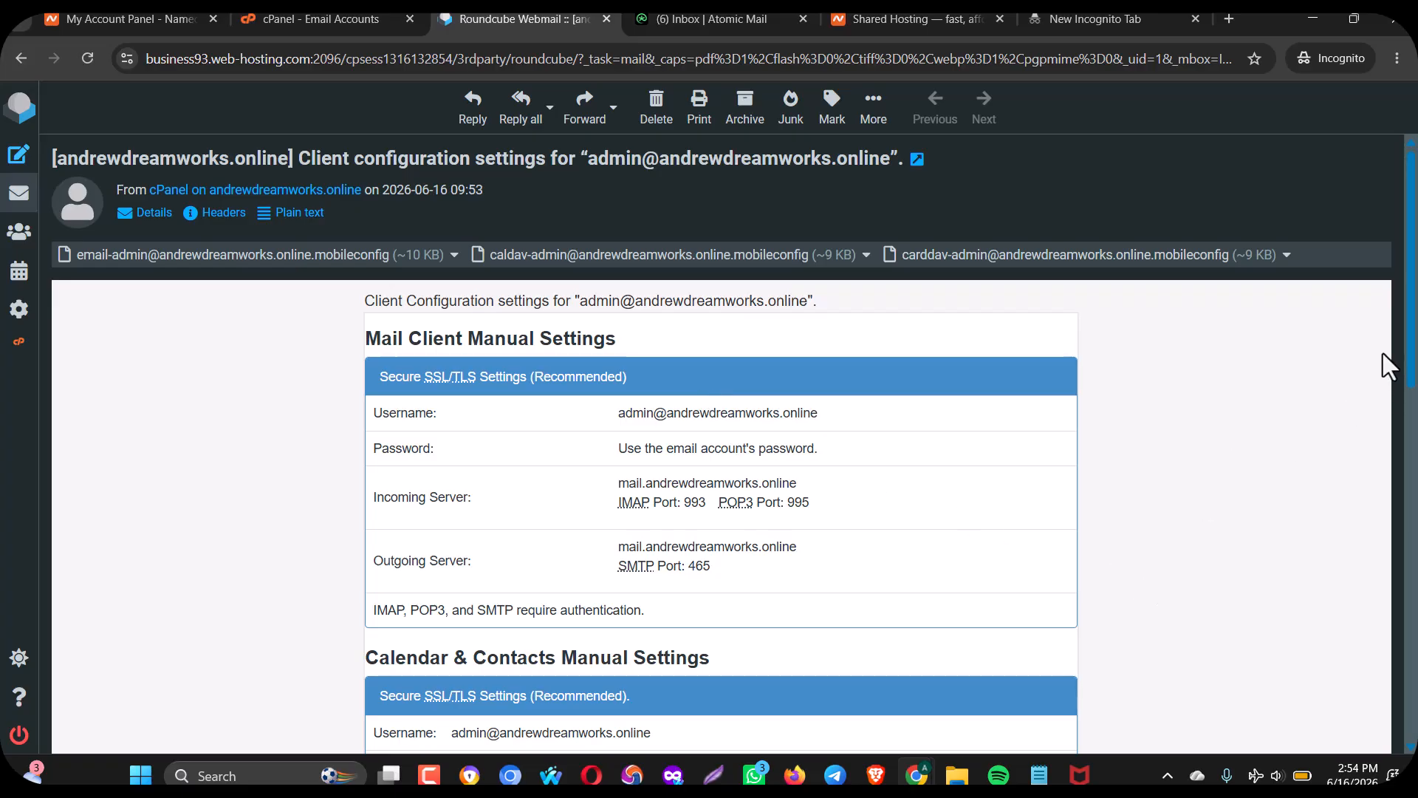
scroll(1384, 364, "down", 12)
left_click_drag(1417, 616, 1416, 246)
left_click_drag(1413, 334, 1400, 110)
Go back to the inbox, reopen the configuration message and highlight the account address.
left_click(21, 60)
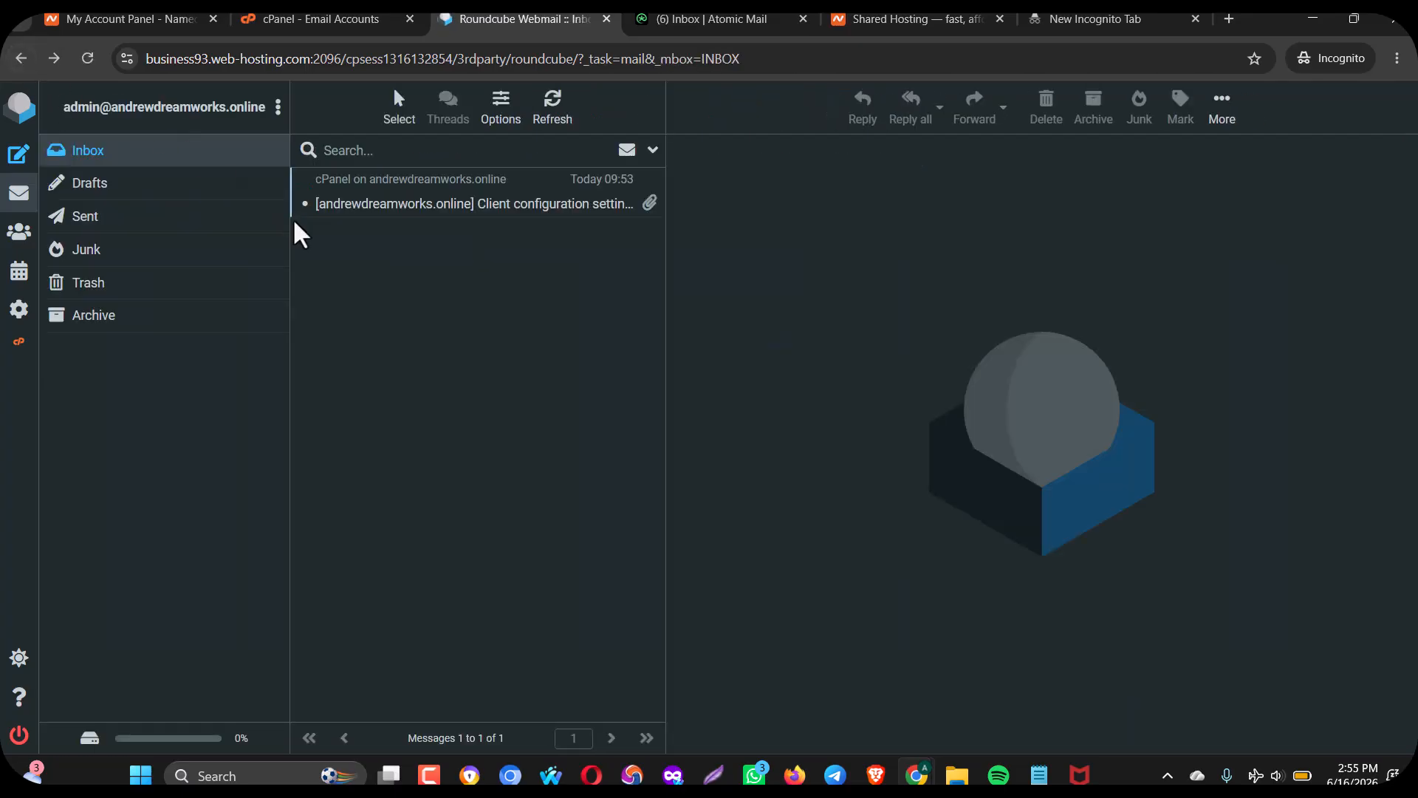
left_click(354, 203)
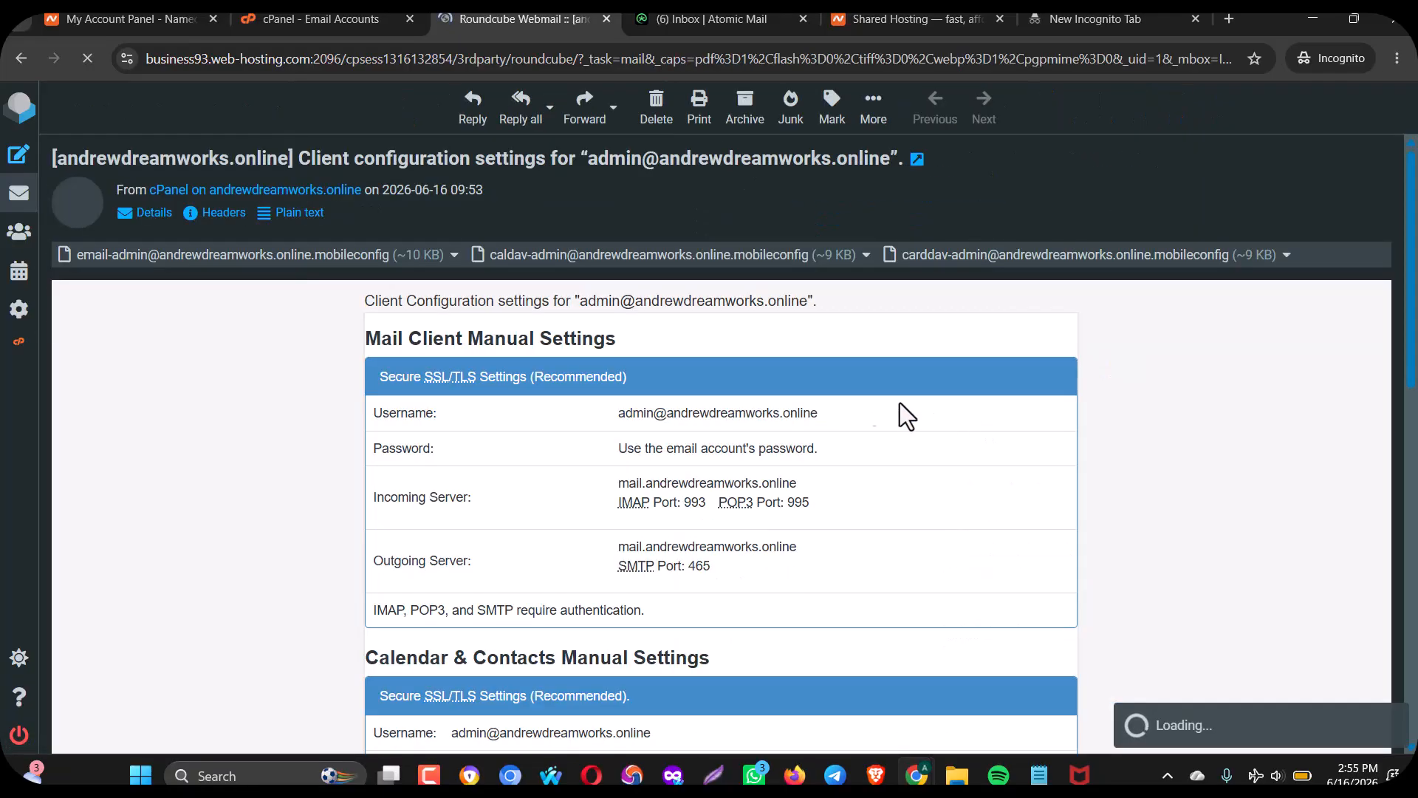
left_click_drag(579, 306, 802, 309)
key("ctrl+c")
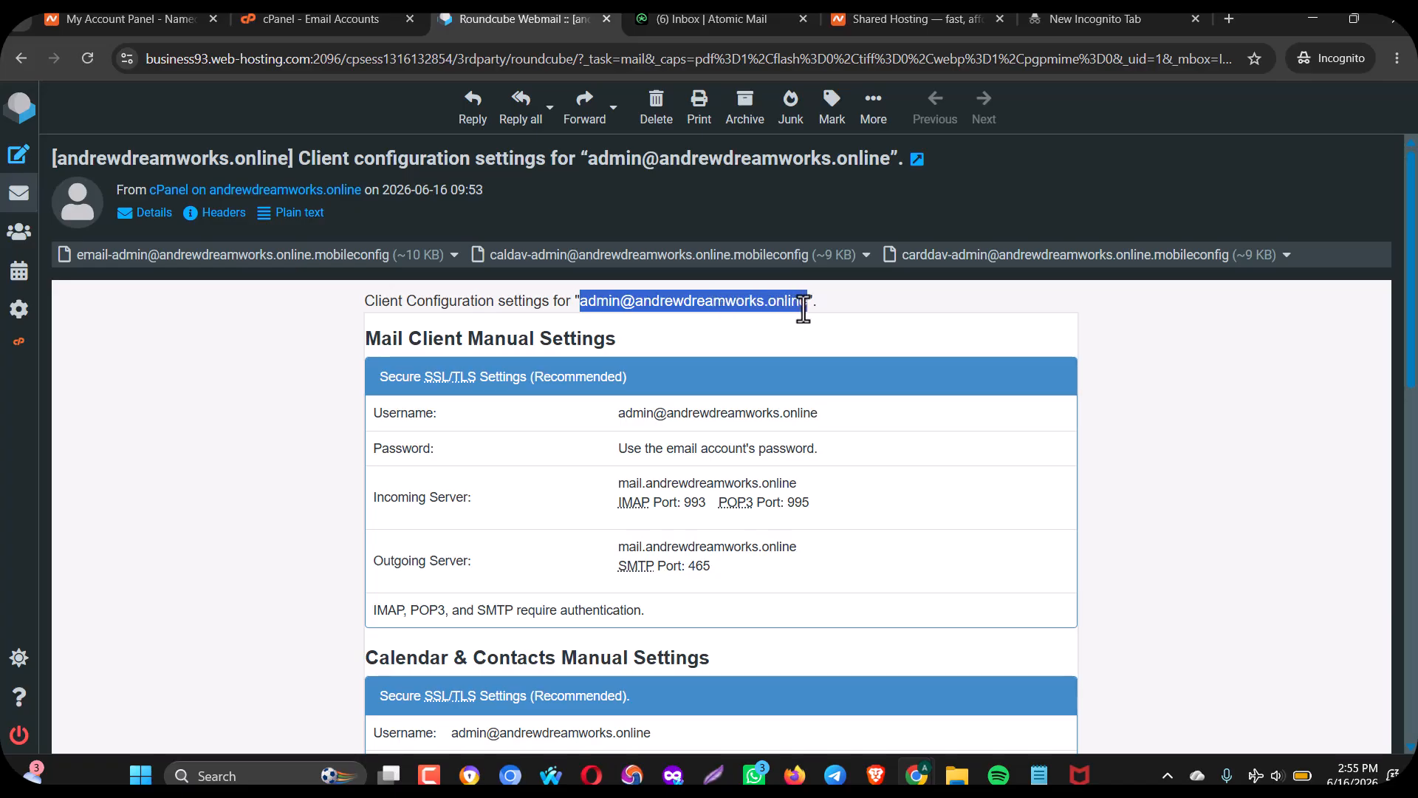
left_click(803, 309)
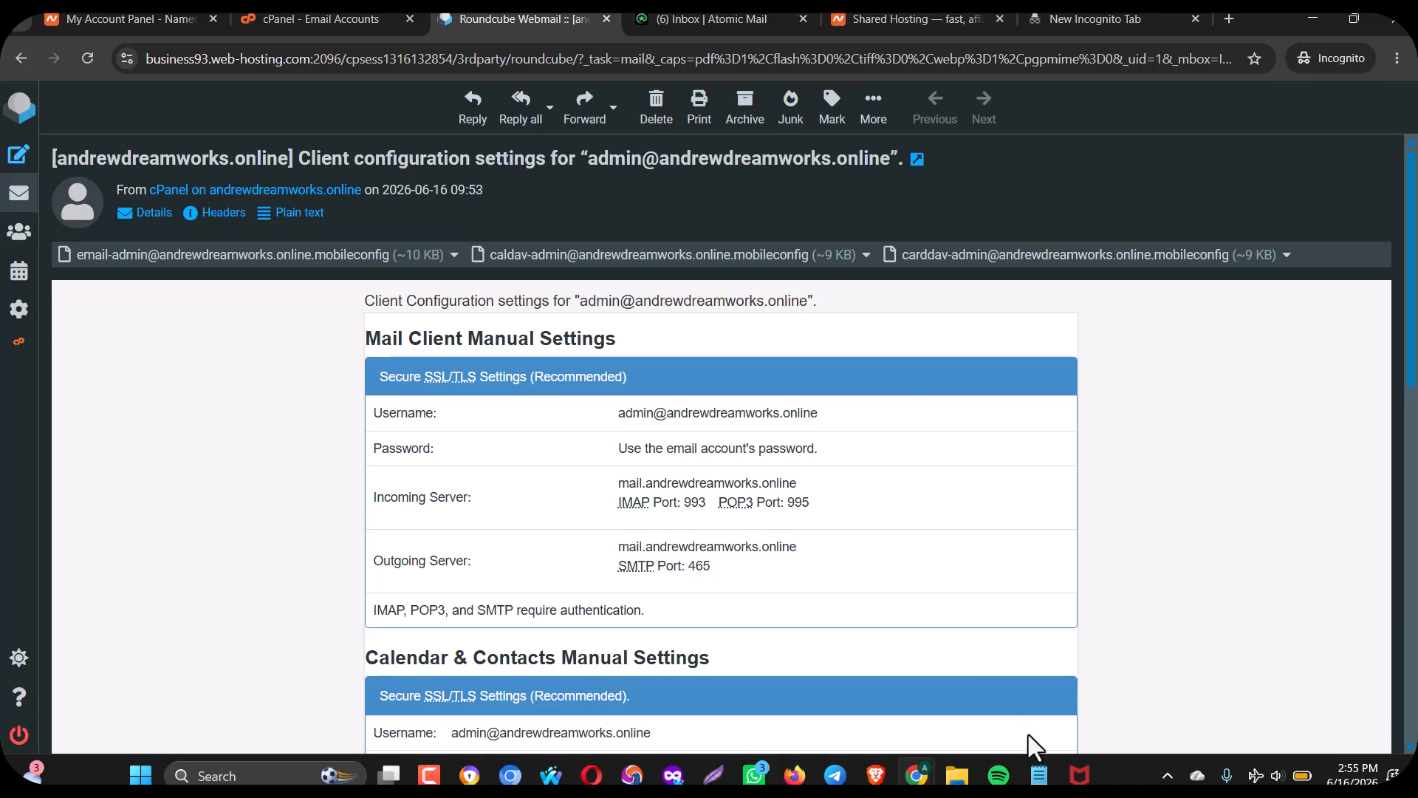
Switch to the other Chrome window and load gmail.com.
mouse_move(916, 775)
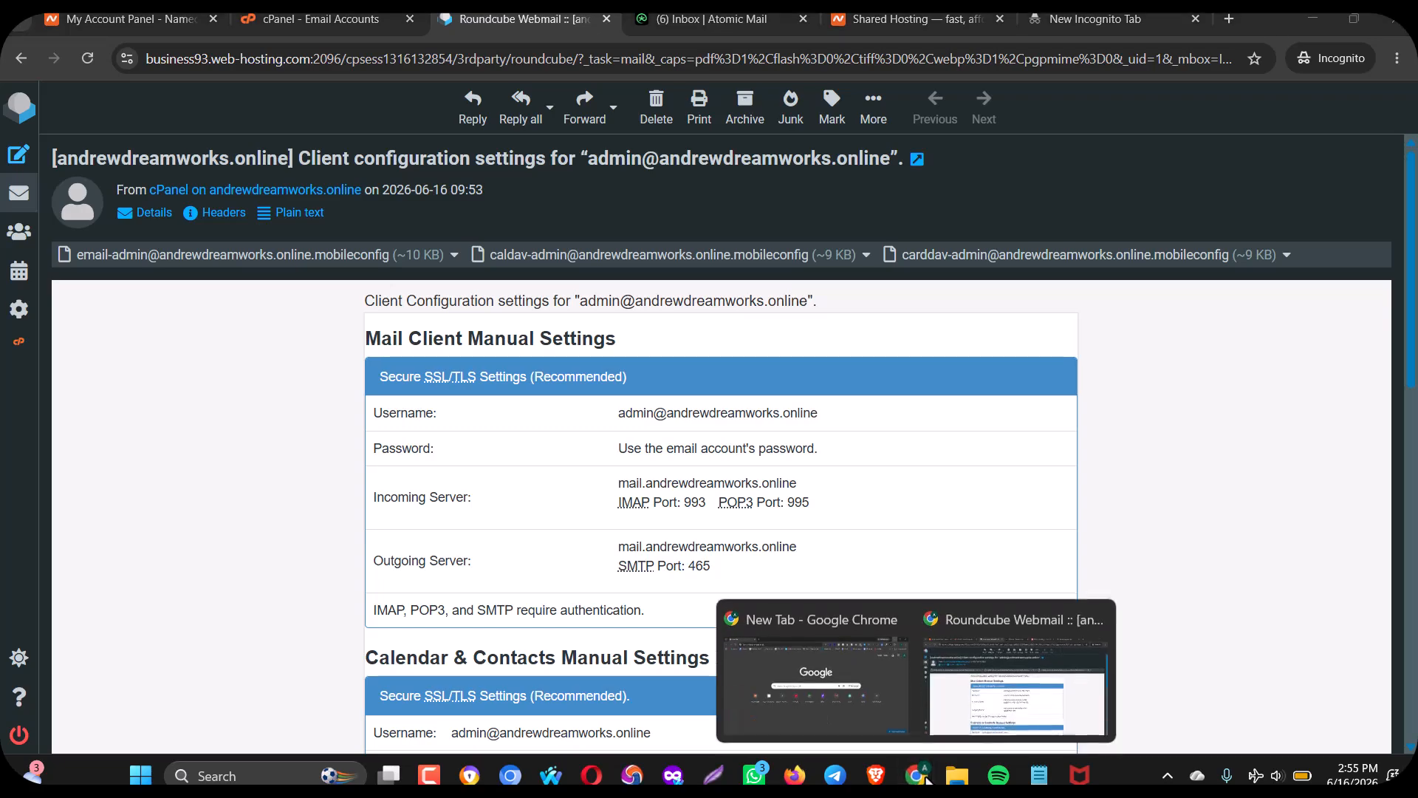
left_click(848, 691)
left_click(292, 61)
type("gmai")
key("Return")
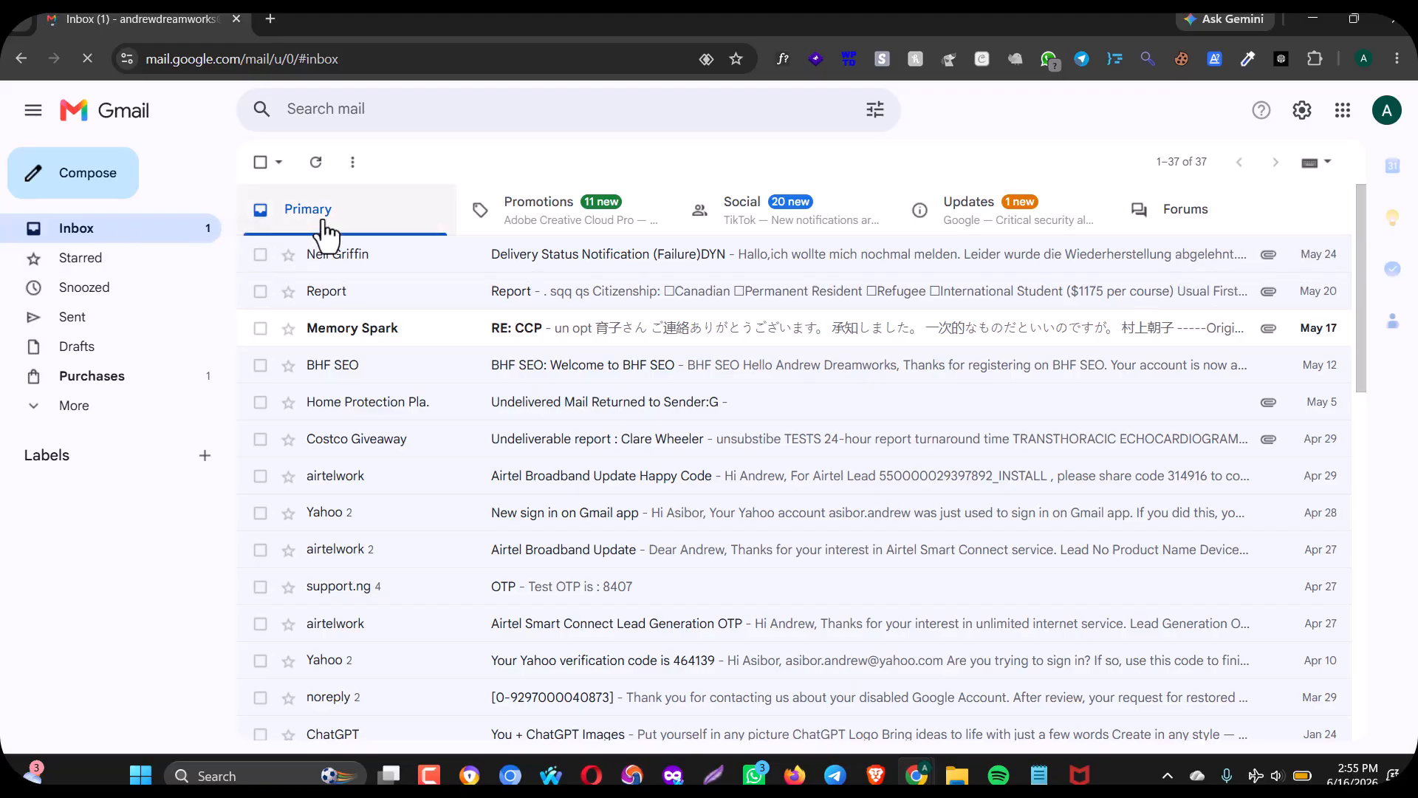
Email the pasted admin address with subject 'we are creating something big', asking them to look out for it.
left_click(94, 186)
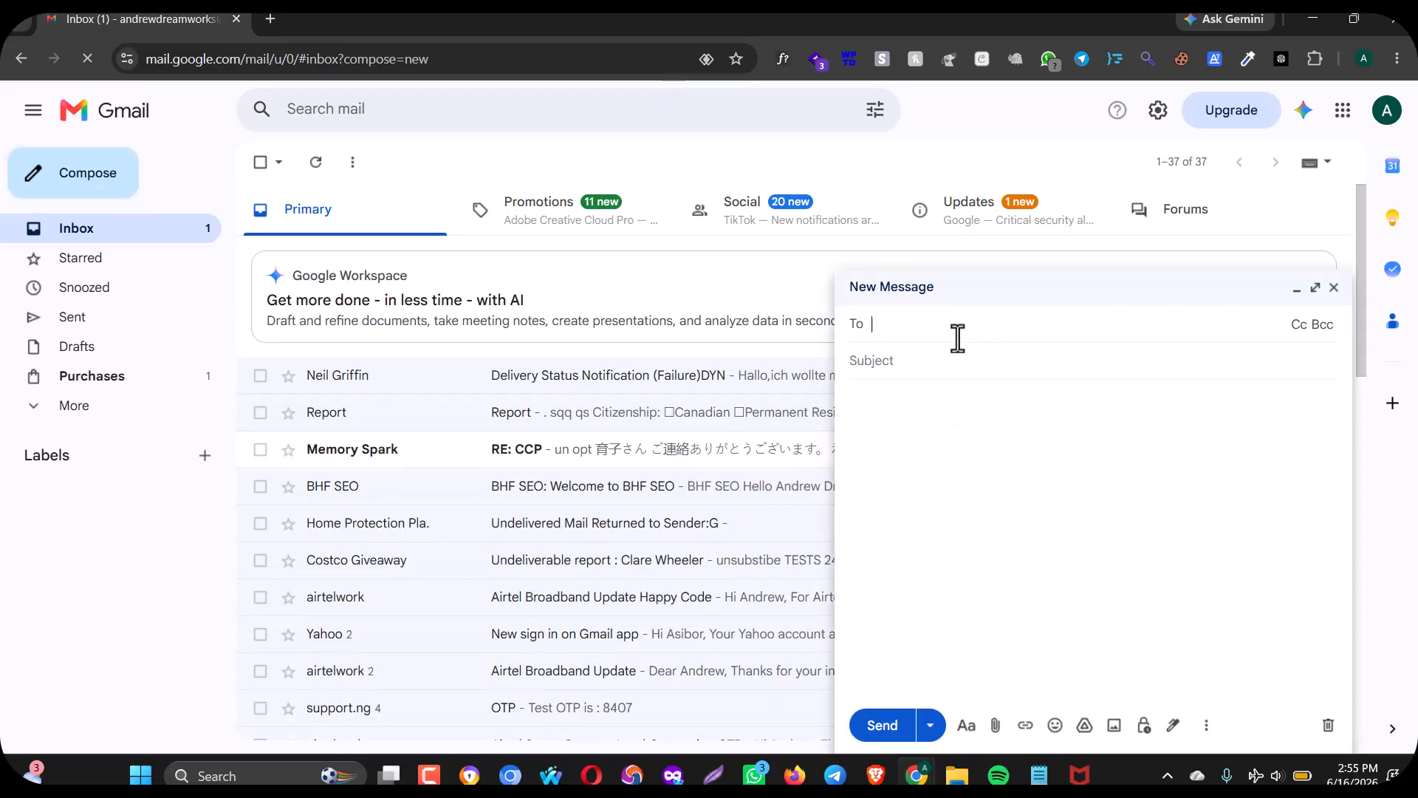
key("ctrl+v")
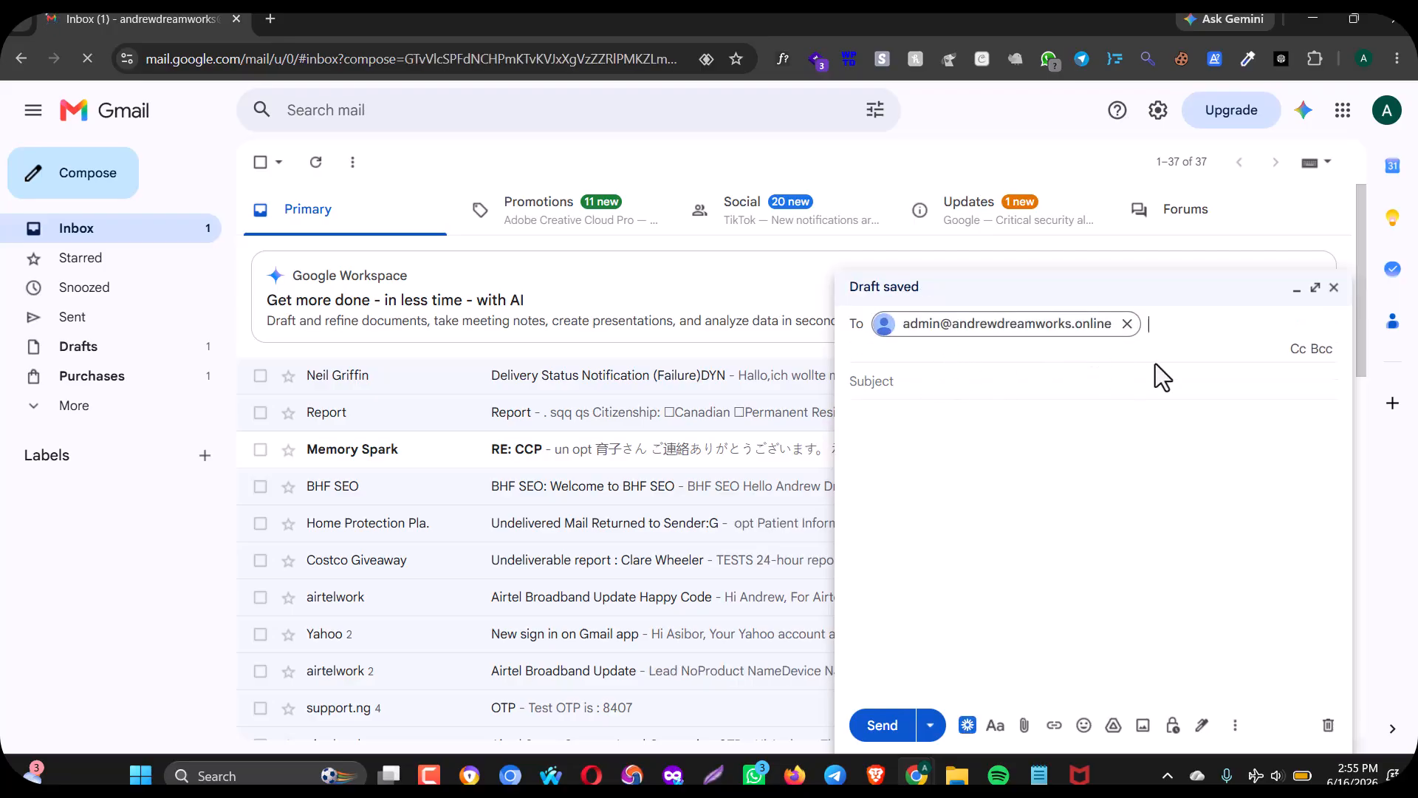
left_click(982, 391)
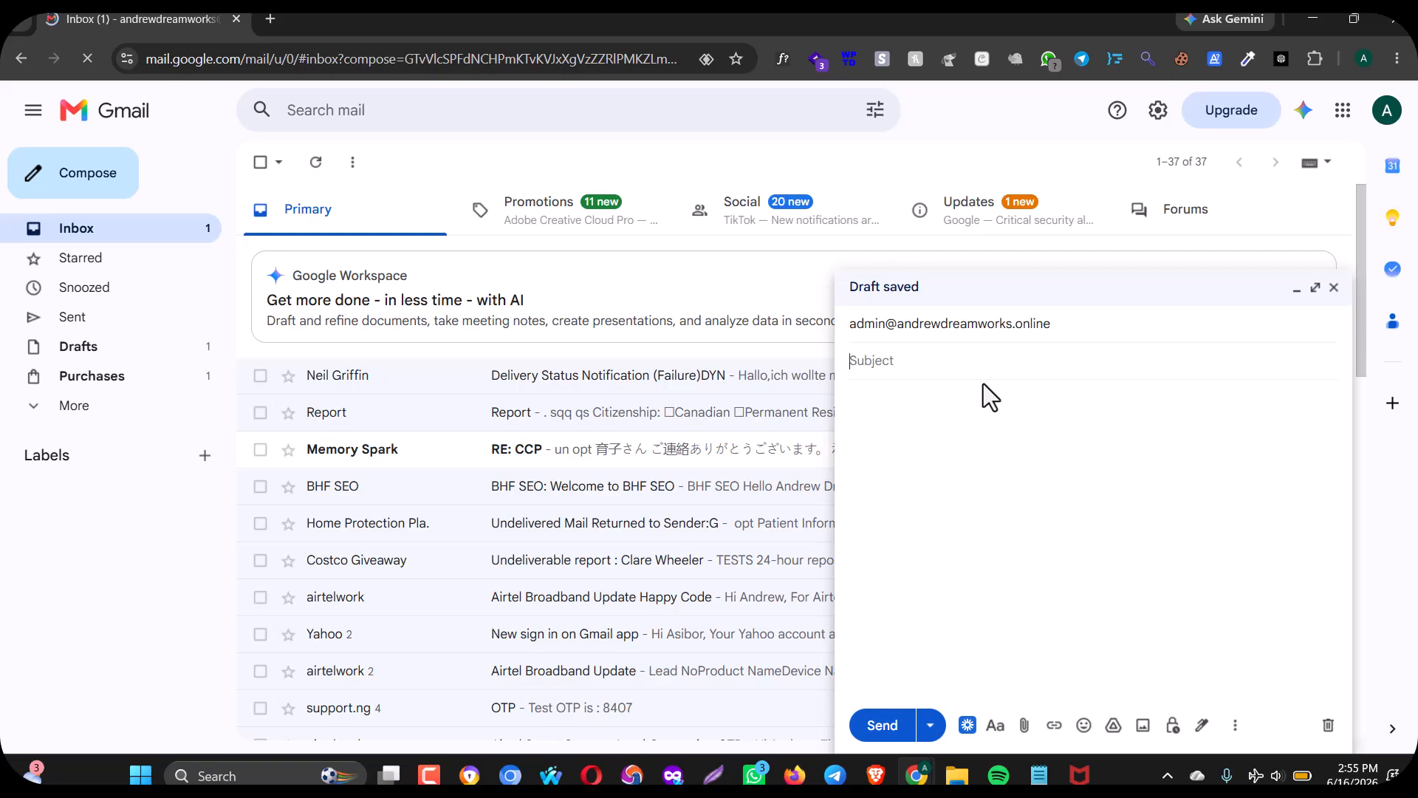
type("we are creating")
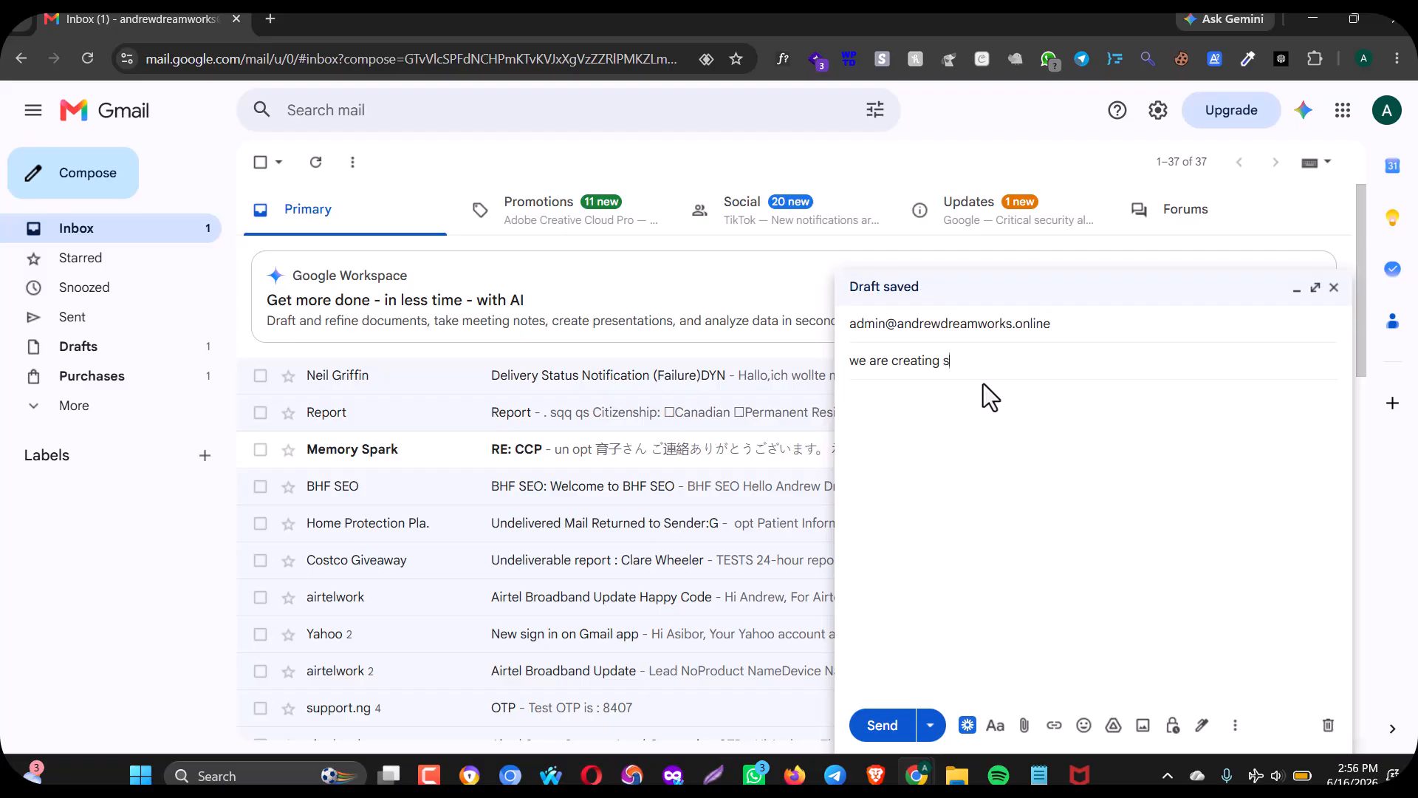
type("something big")
left_click(953, 482)
type("Please lookout")
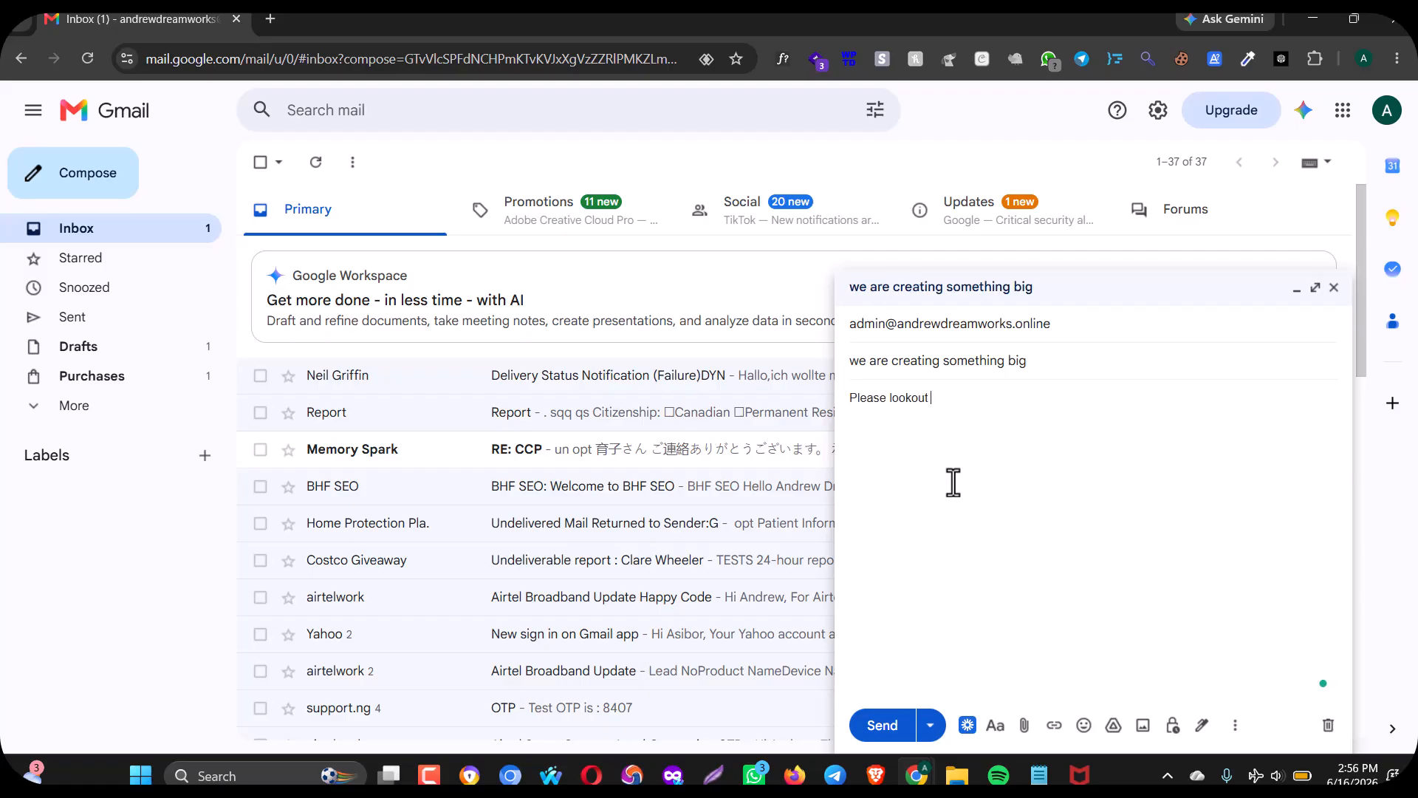
type(" for this email and tell us if it was receive")
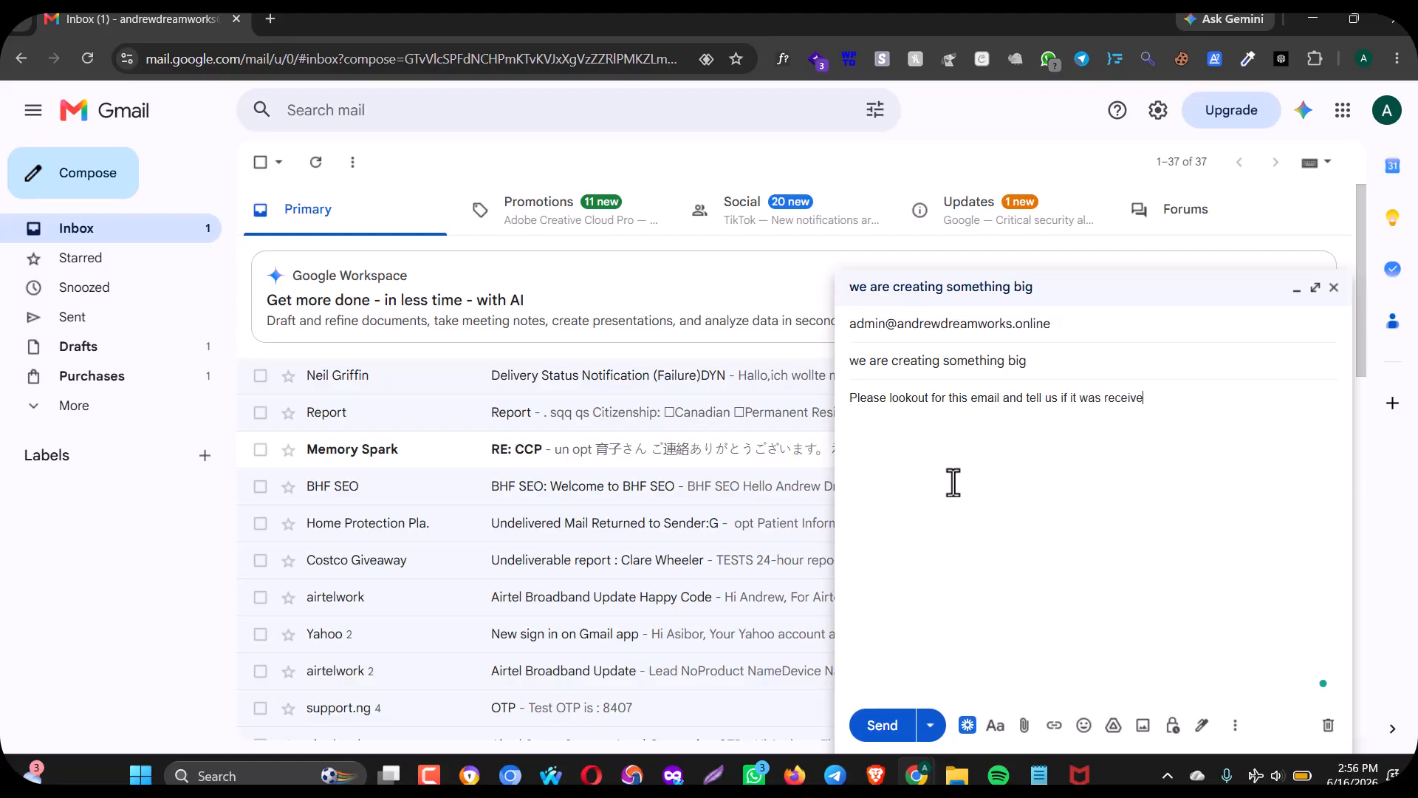
type("nks.")
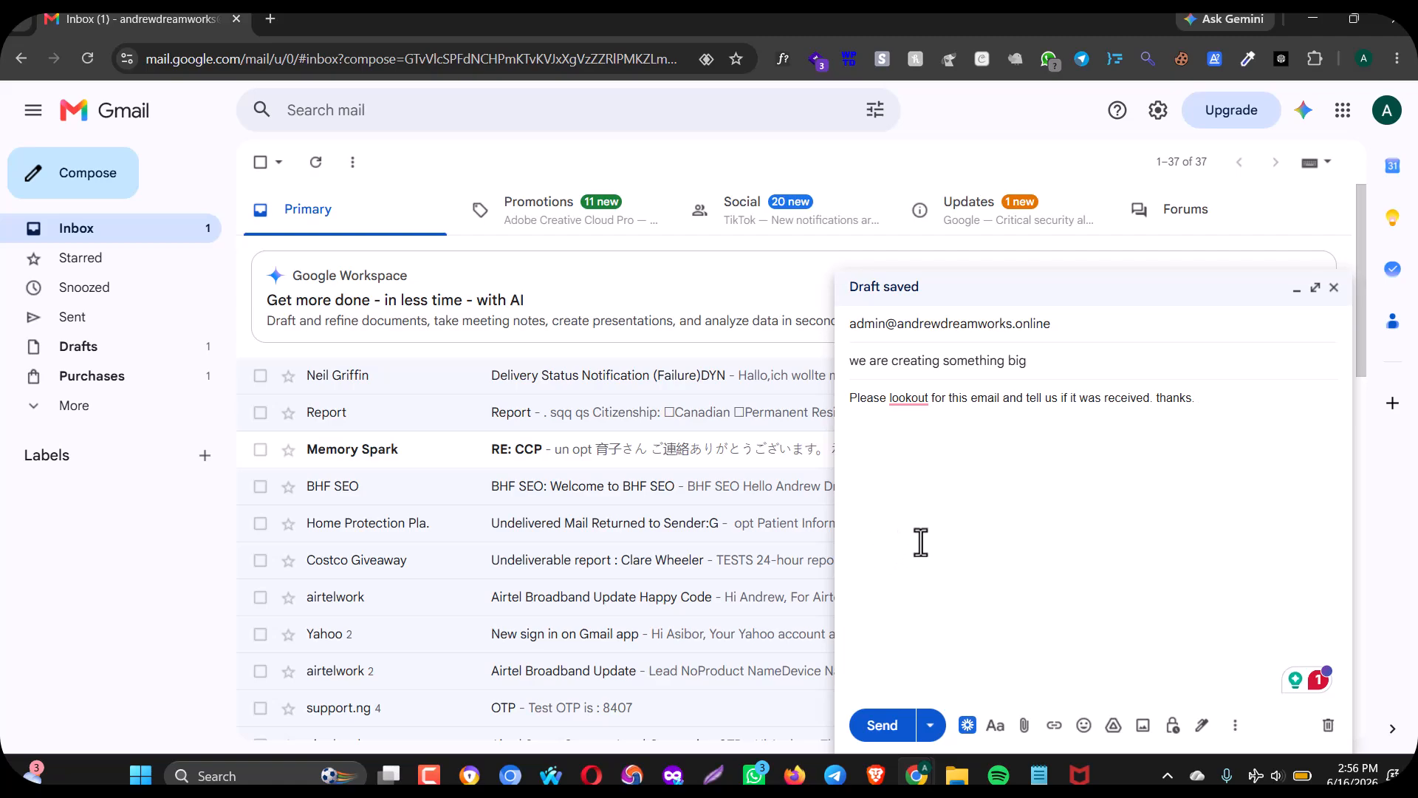
left_click(882, 726)
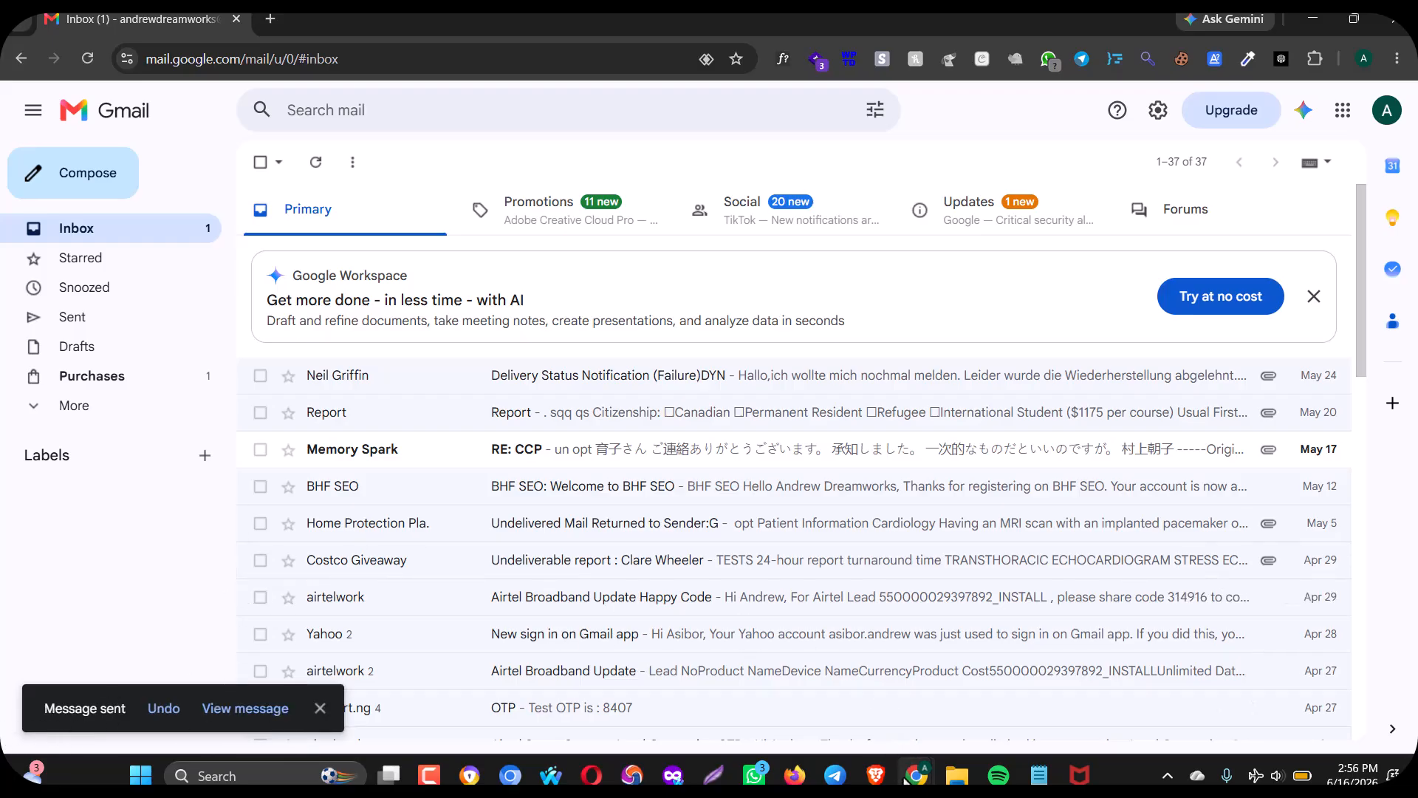
Refresh the Roundcube mailbox and open the new 'we are creating something big' message in full.
mouse_move(917, 774)
left_click(995, 706)
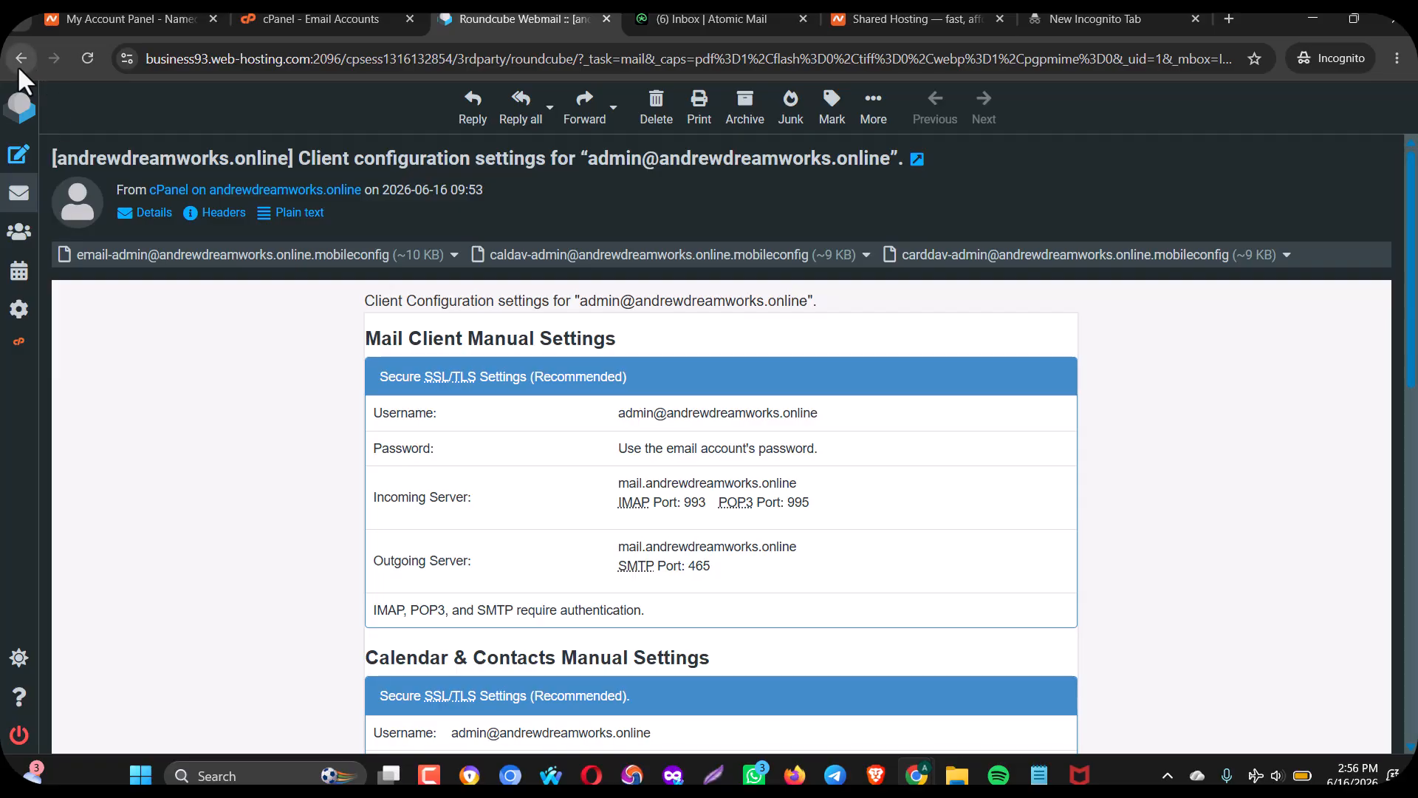
left_click(19, 193)
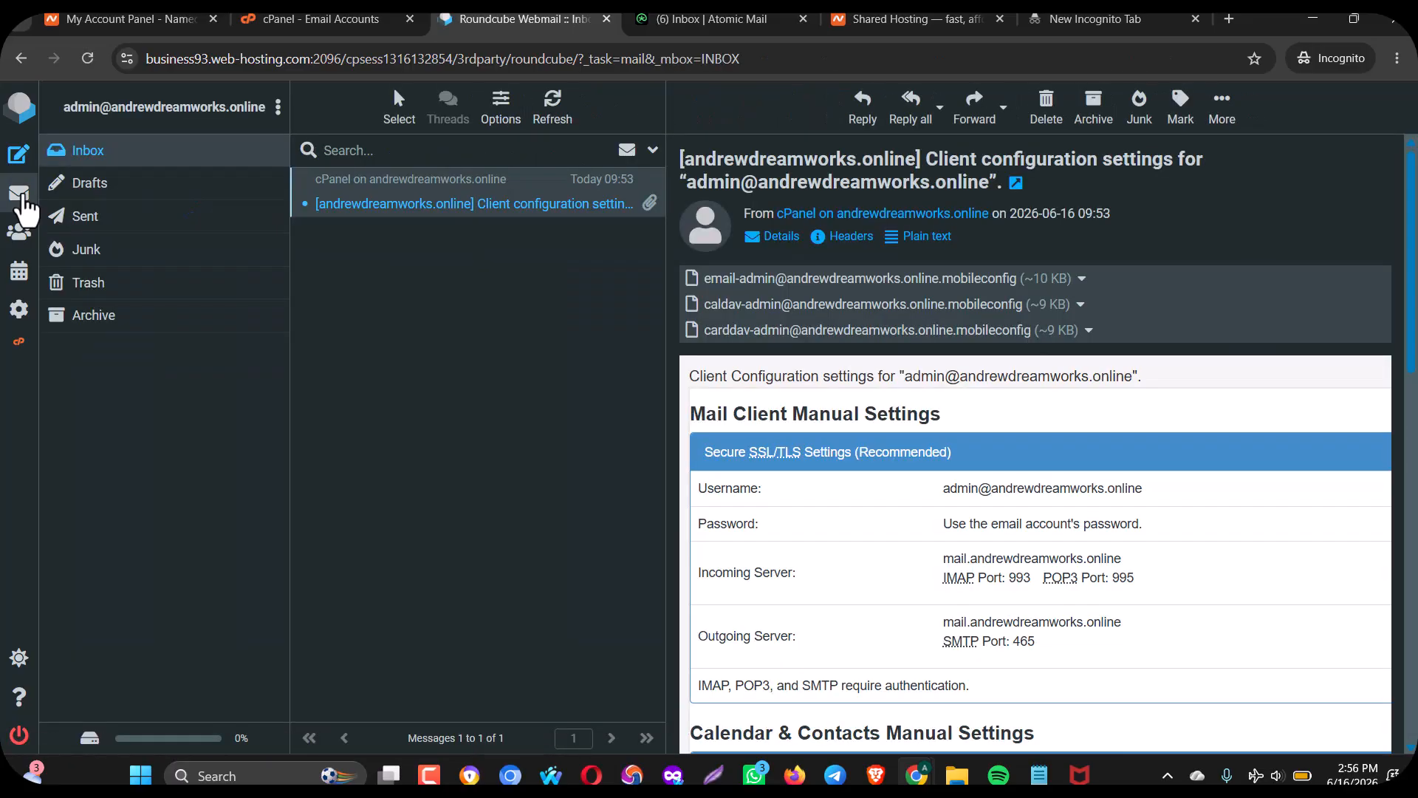
left_click(23, 198)
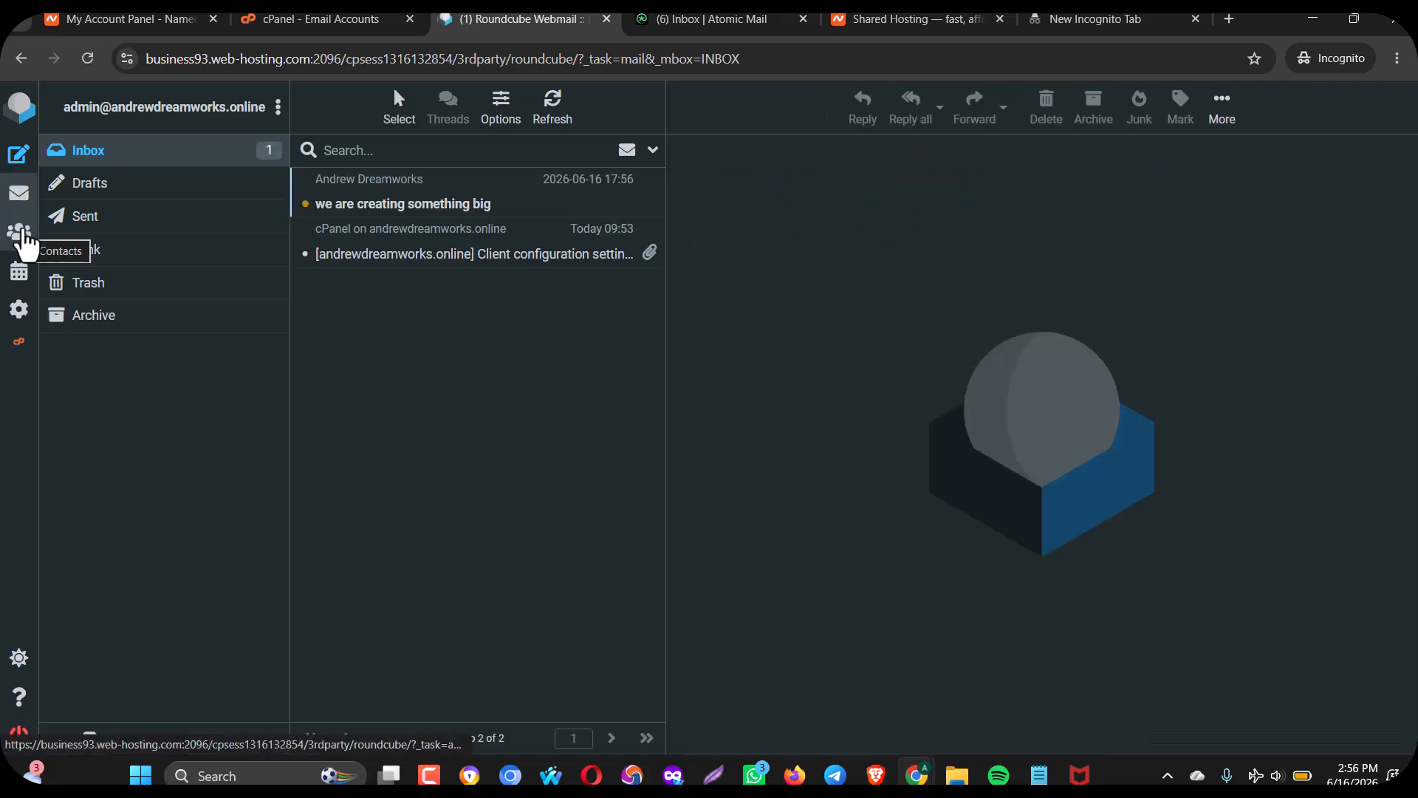
left_click(368, 200)
double_click(368, 197)
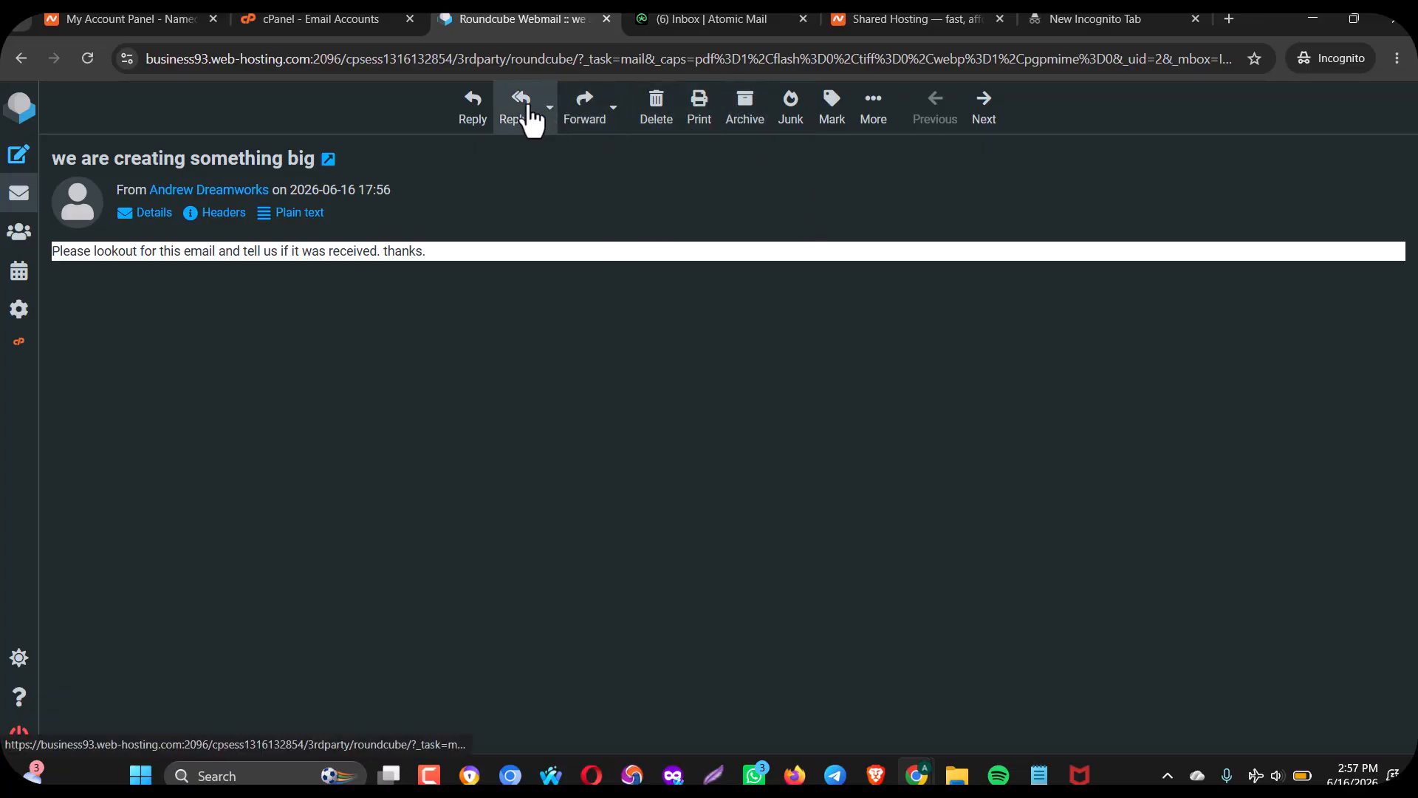
Send a reply reading 'thanks for sending us a test mail.. we received this email'.
left_click(488, 104)
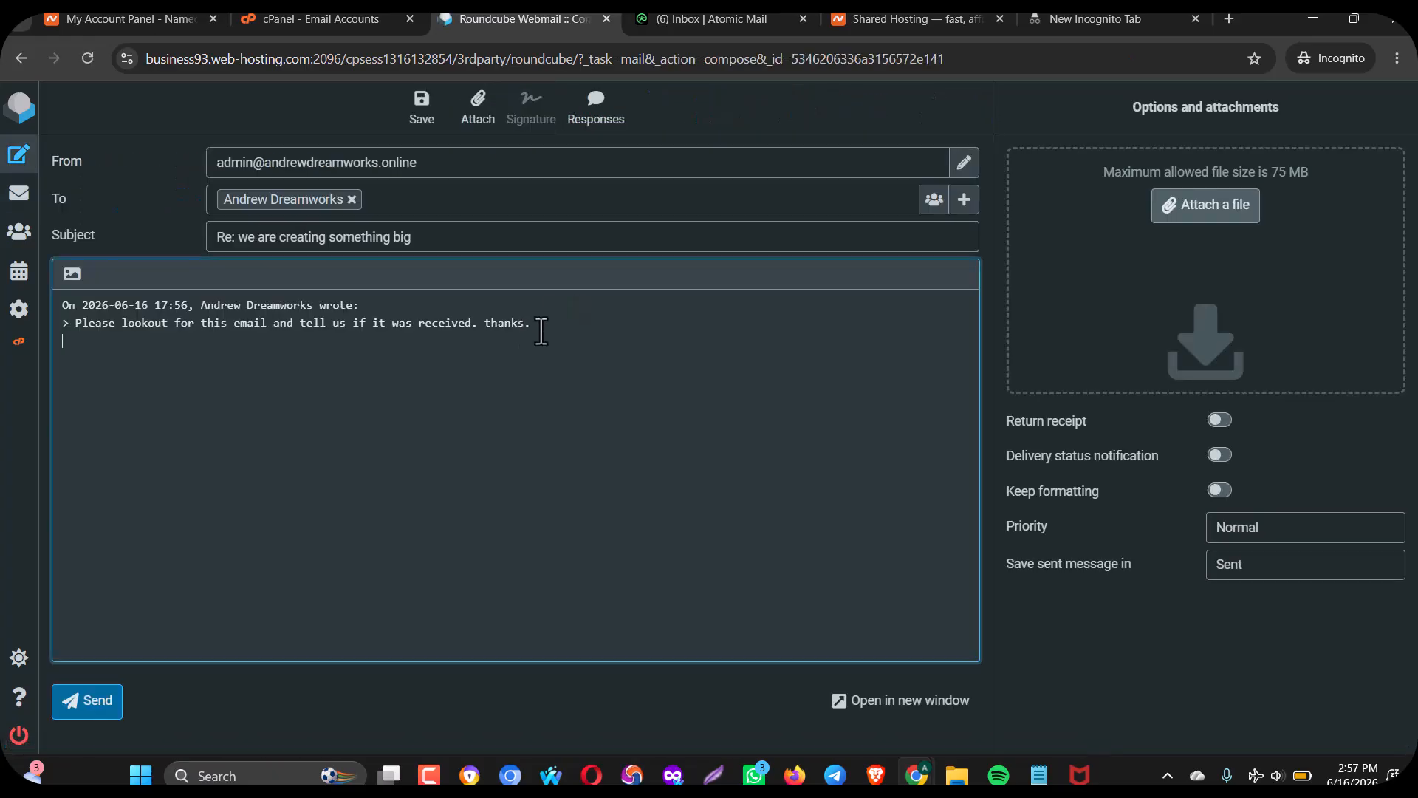
left_click(560, 332)
type("thanks for sending us a test mail..")
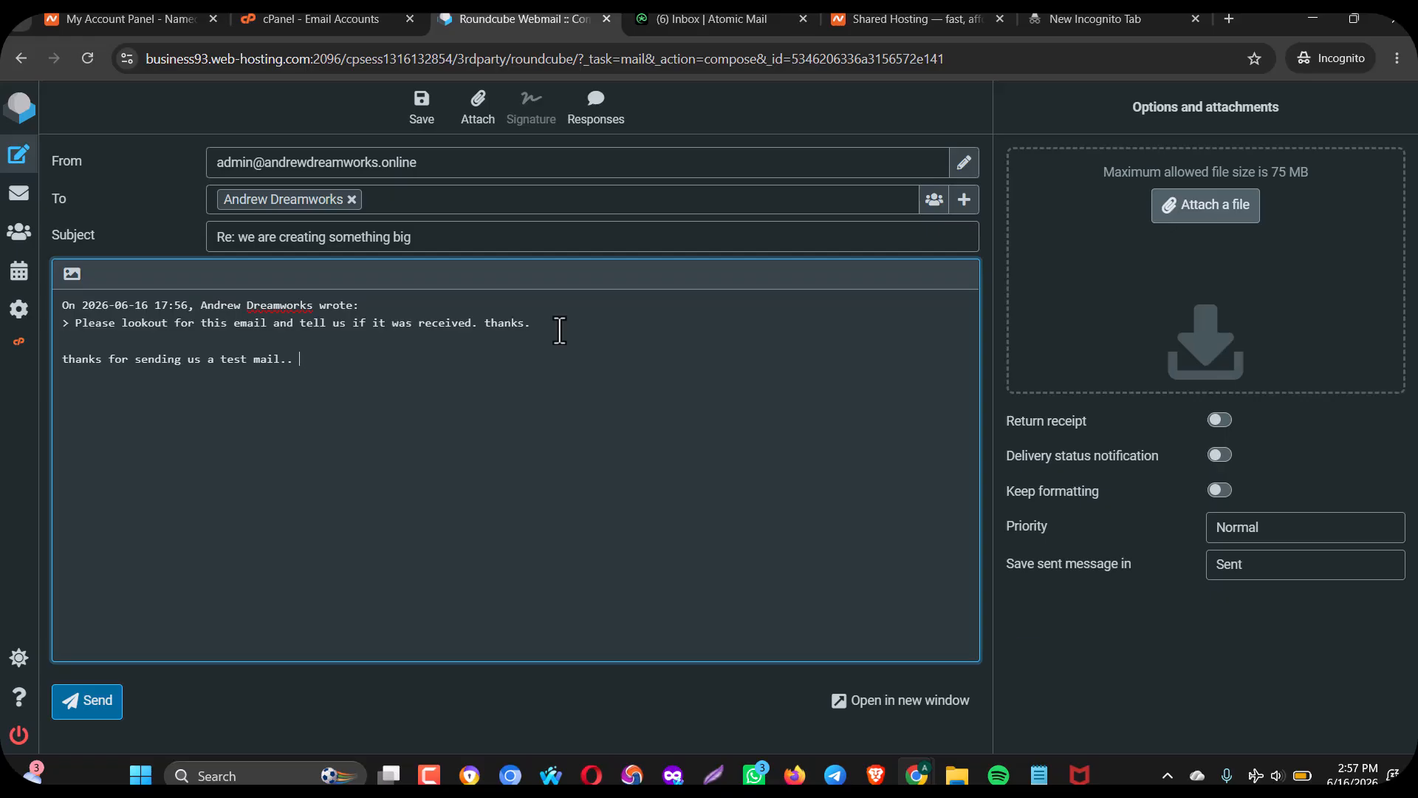
type("we received this email")
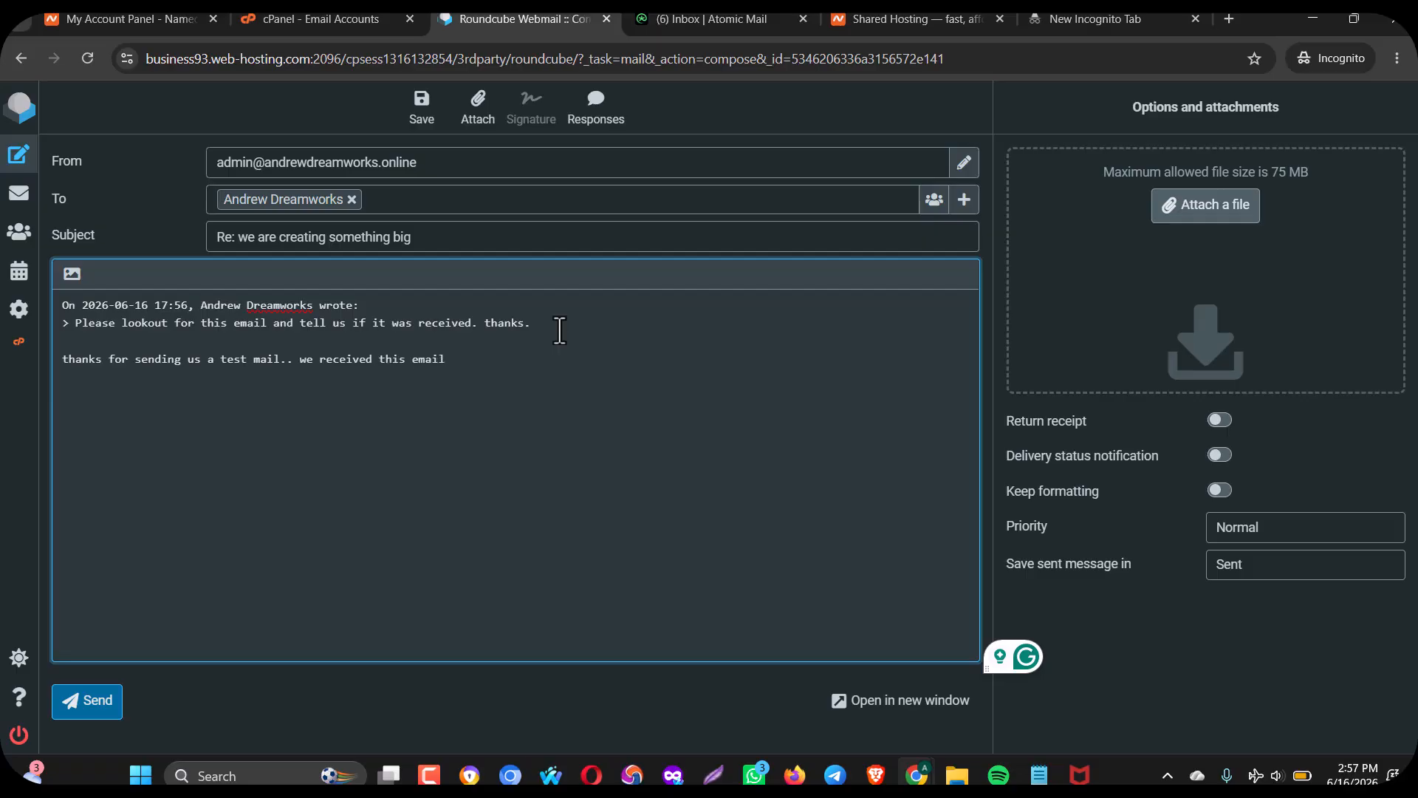
left_click(114, 704)
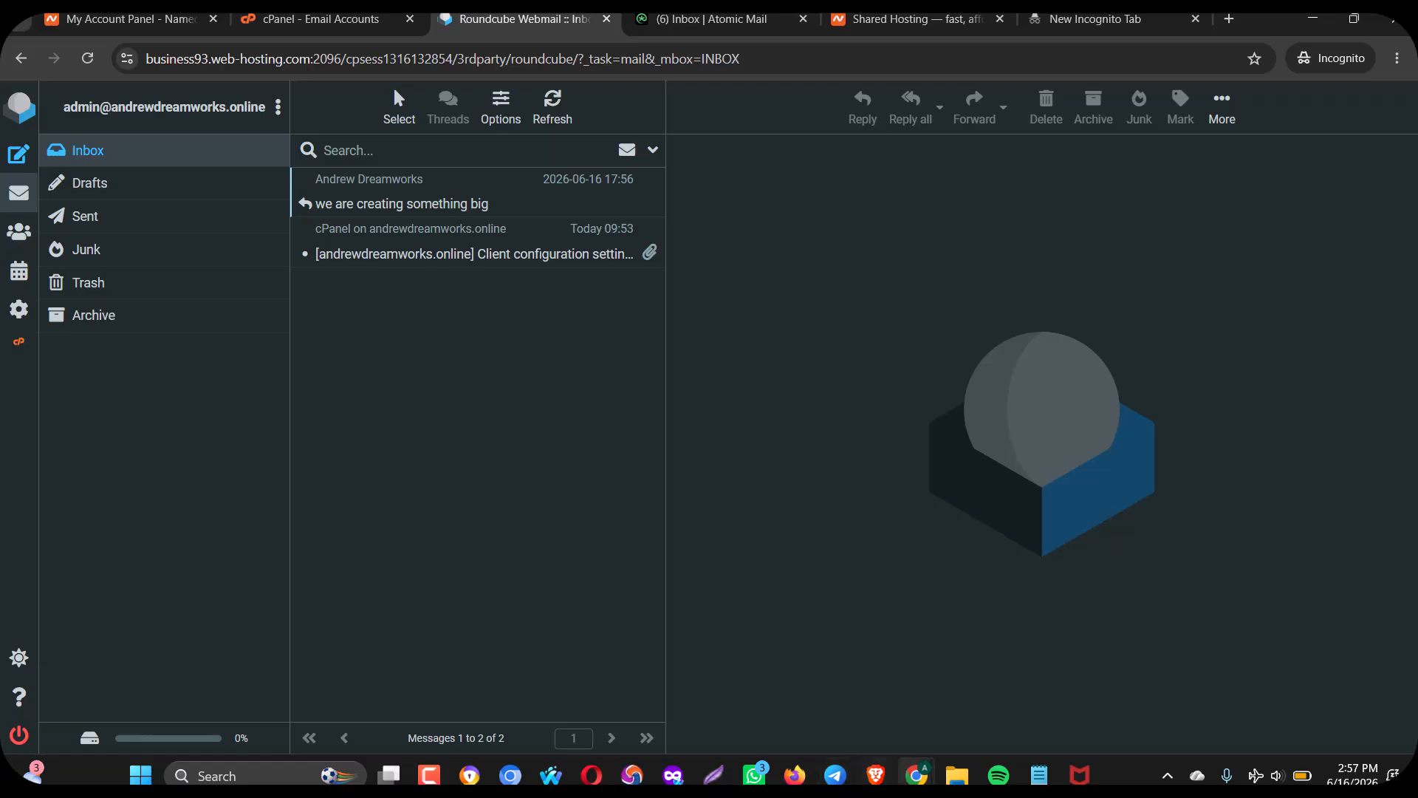
Check Gmail's Updates and Primary tabs for the reply, then reload Gmail.
mouse_move(916, 775)
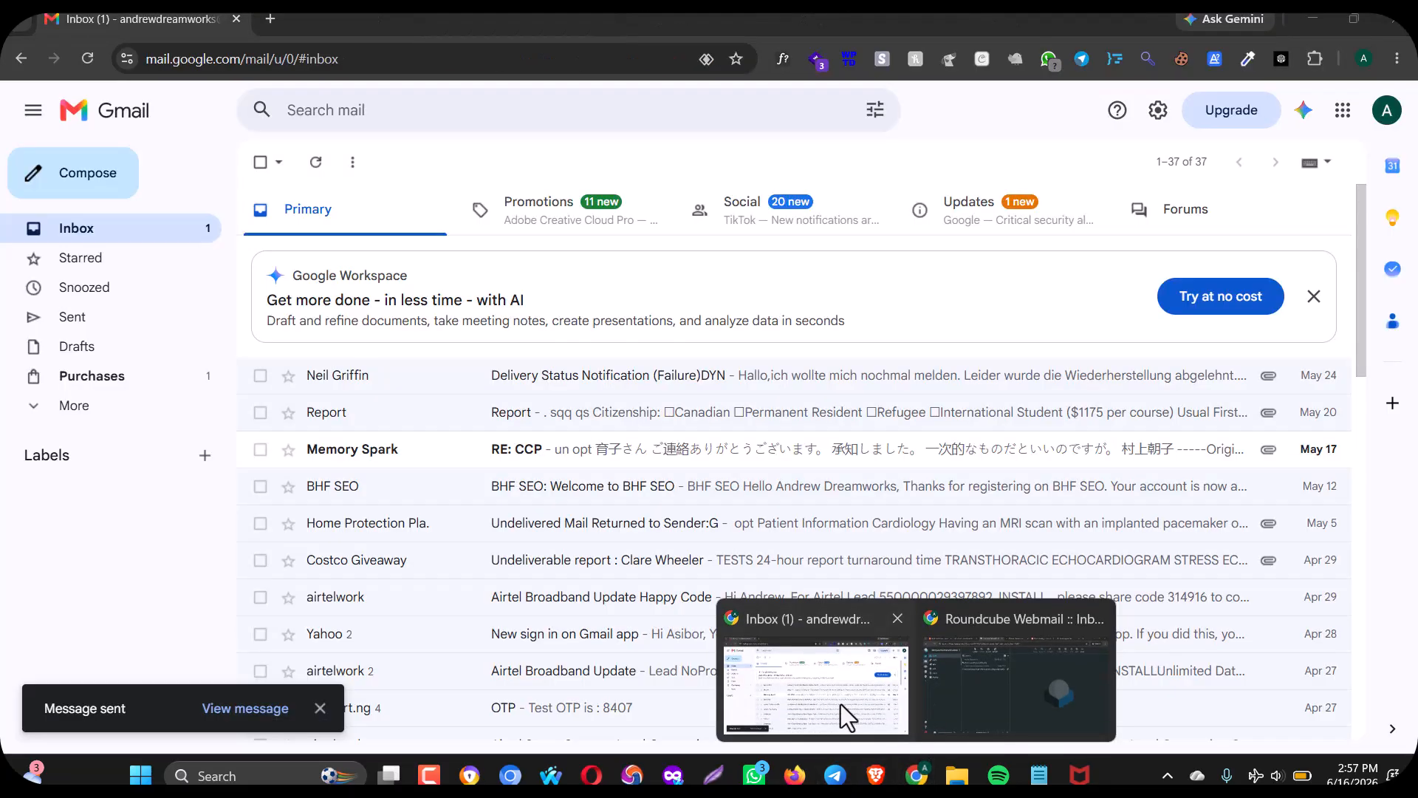
left_click(840, 703)
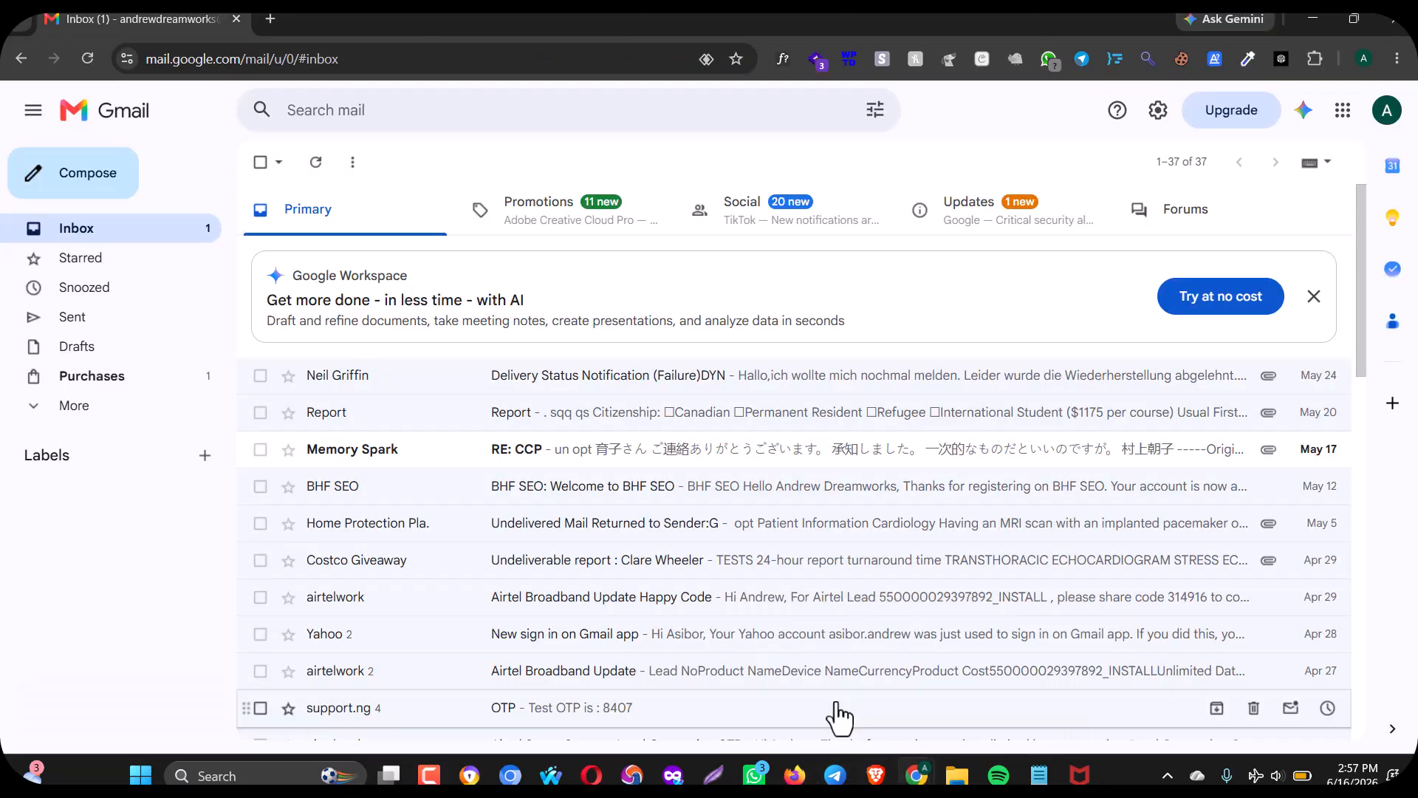
left_click(960, 211)
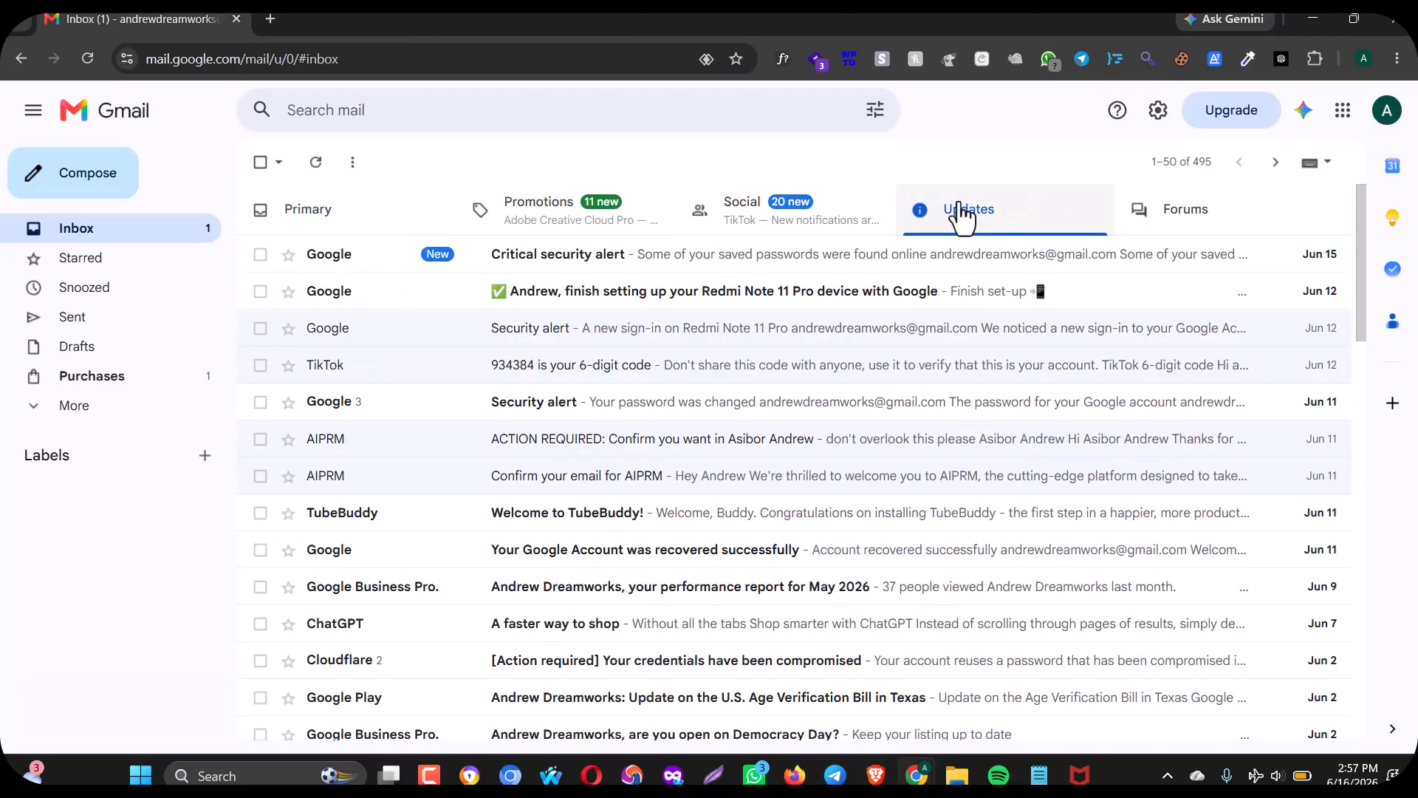
left_click(341, 207)
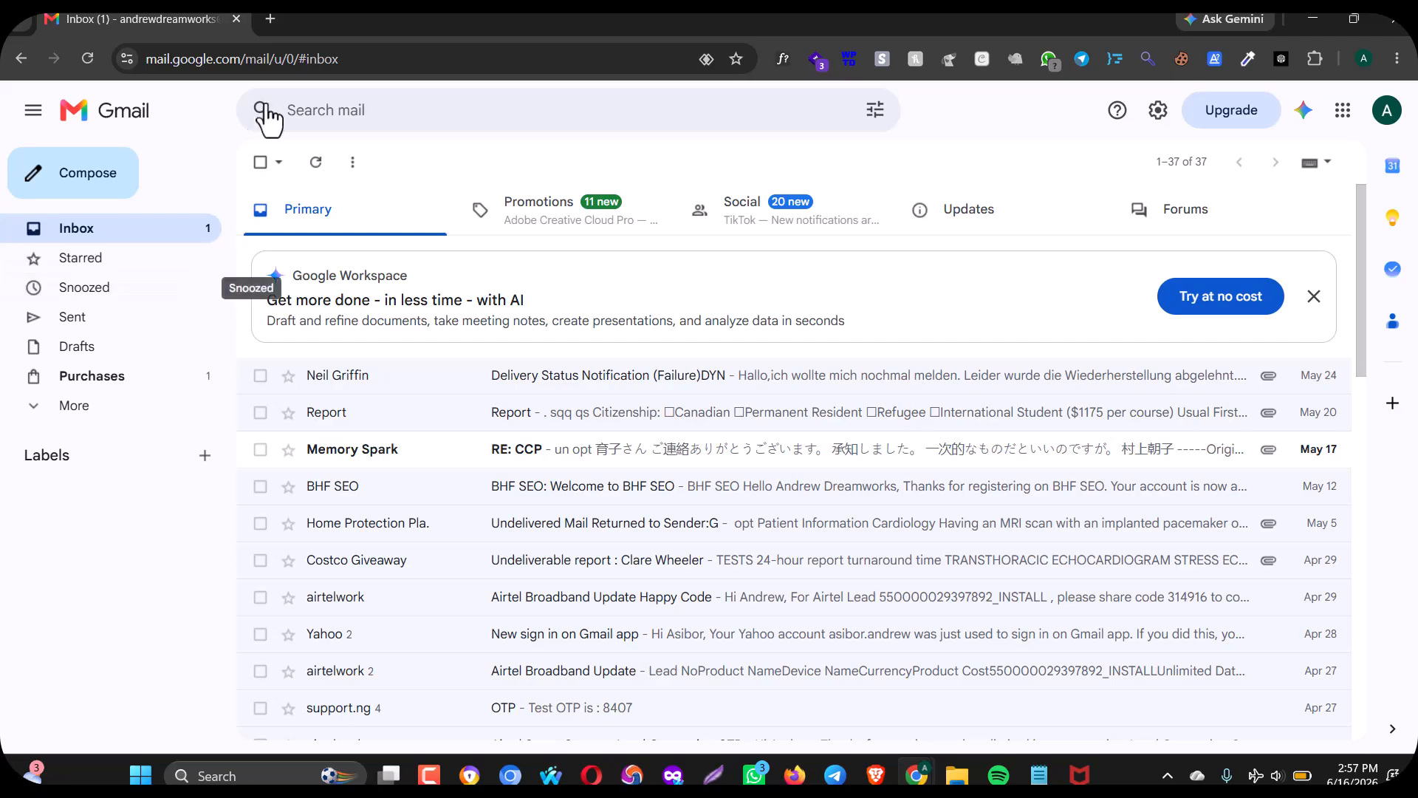
left_click(293, 65)
key("Escape")
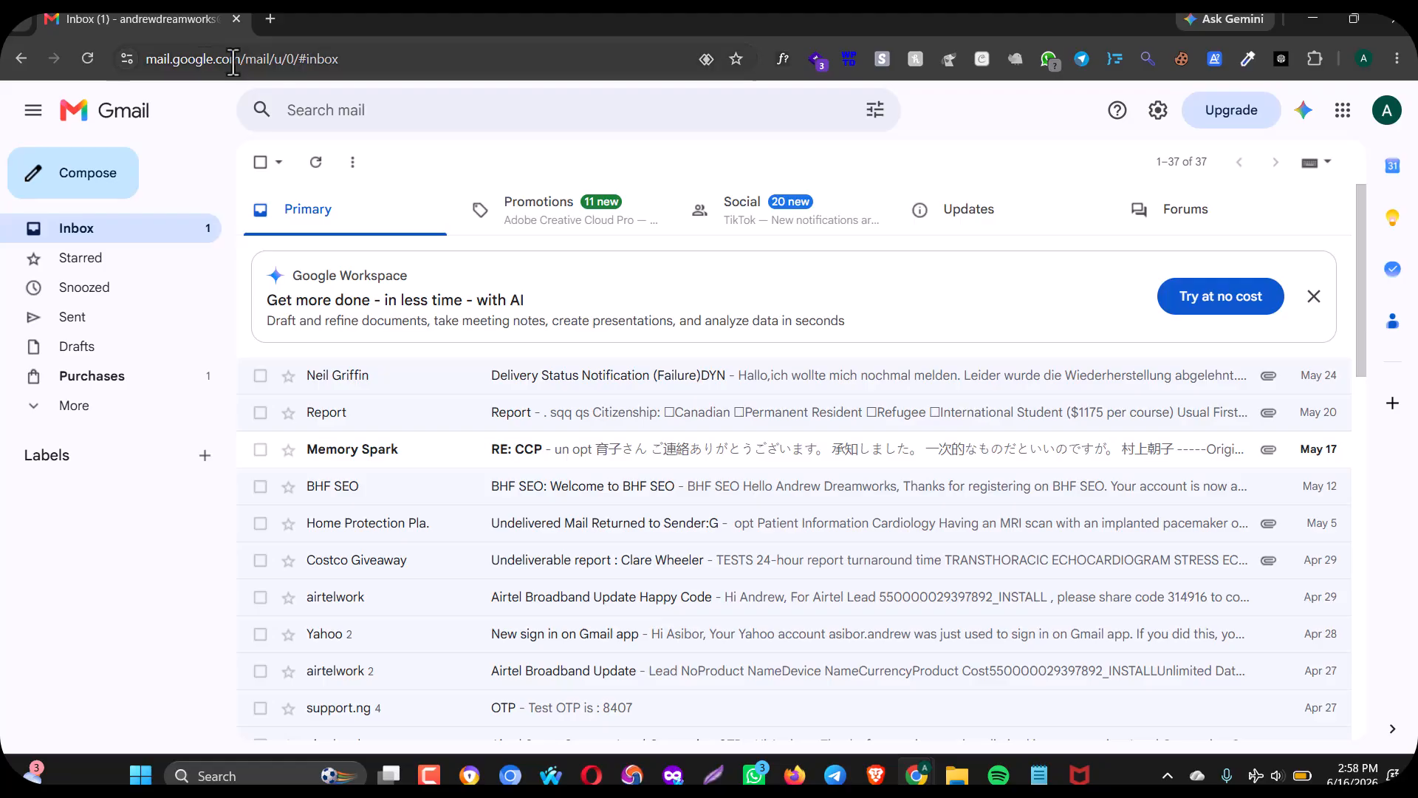
left_click(92, 61)
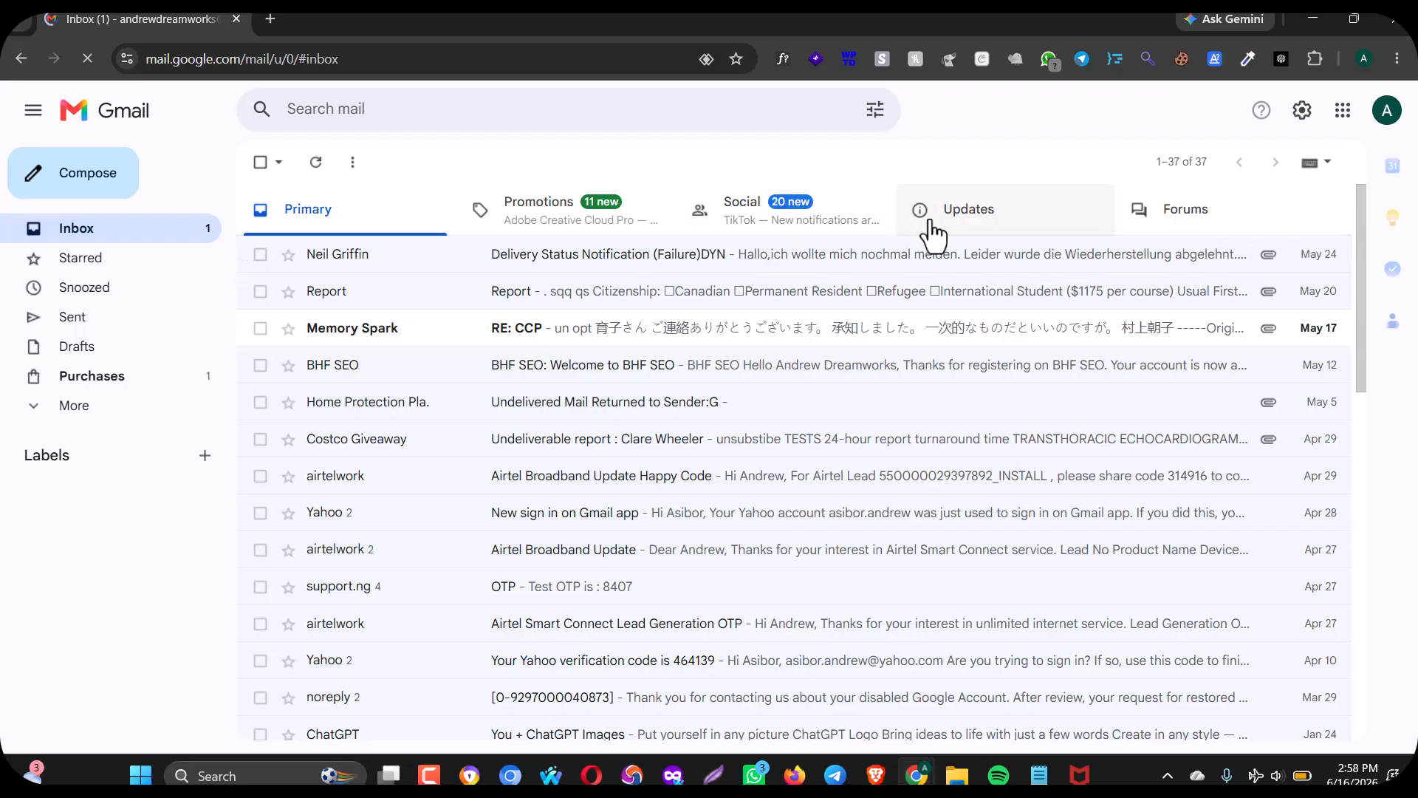
Open the admin reply found in Spam, then return to the Roundcube window.
left_click(119, 407)
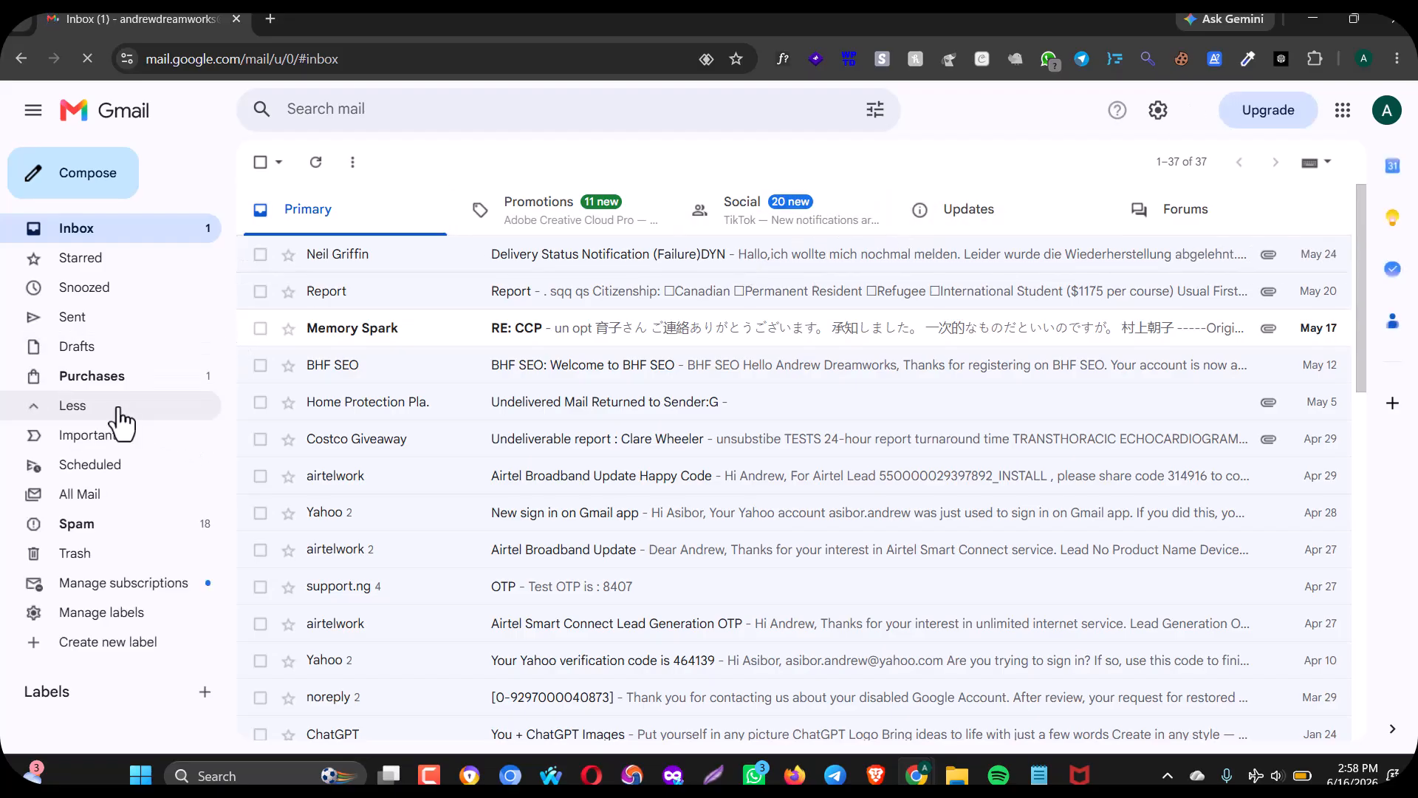
left_click(125, 527)
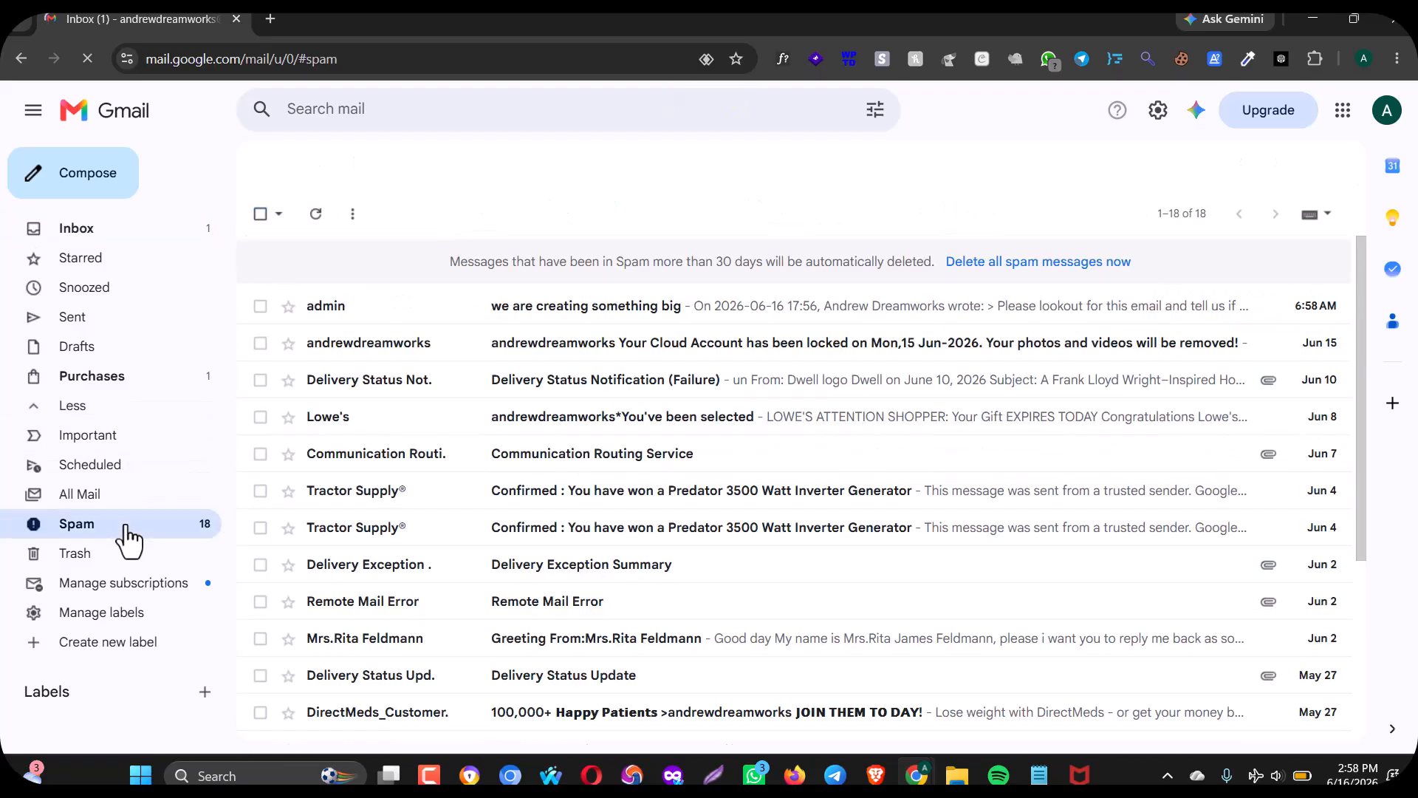
left_click(580, 318)
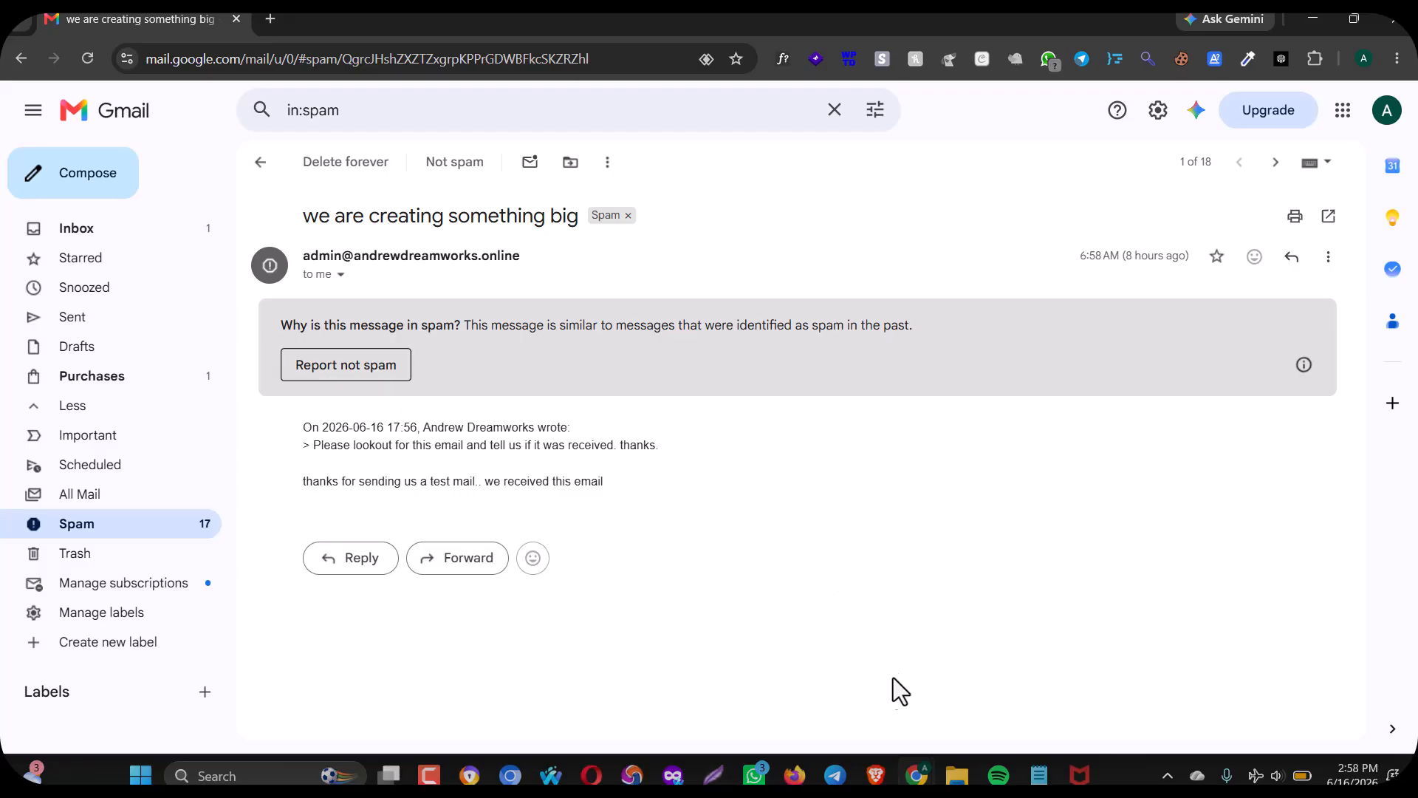
left_click(960, 742)
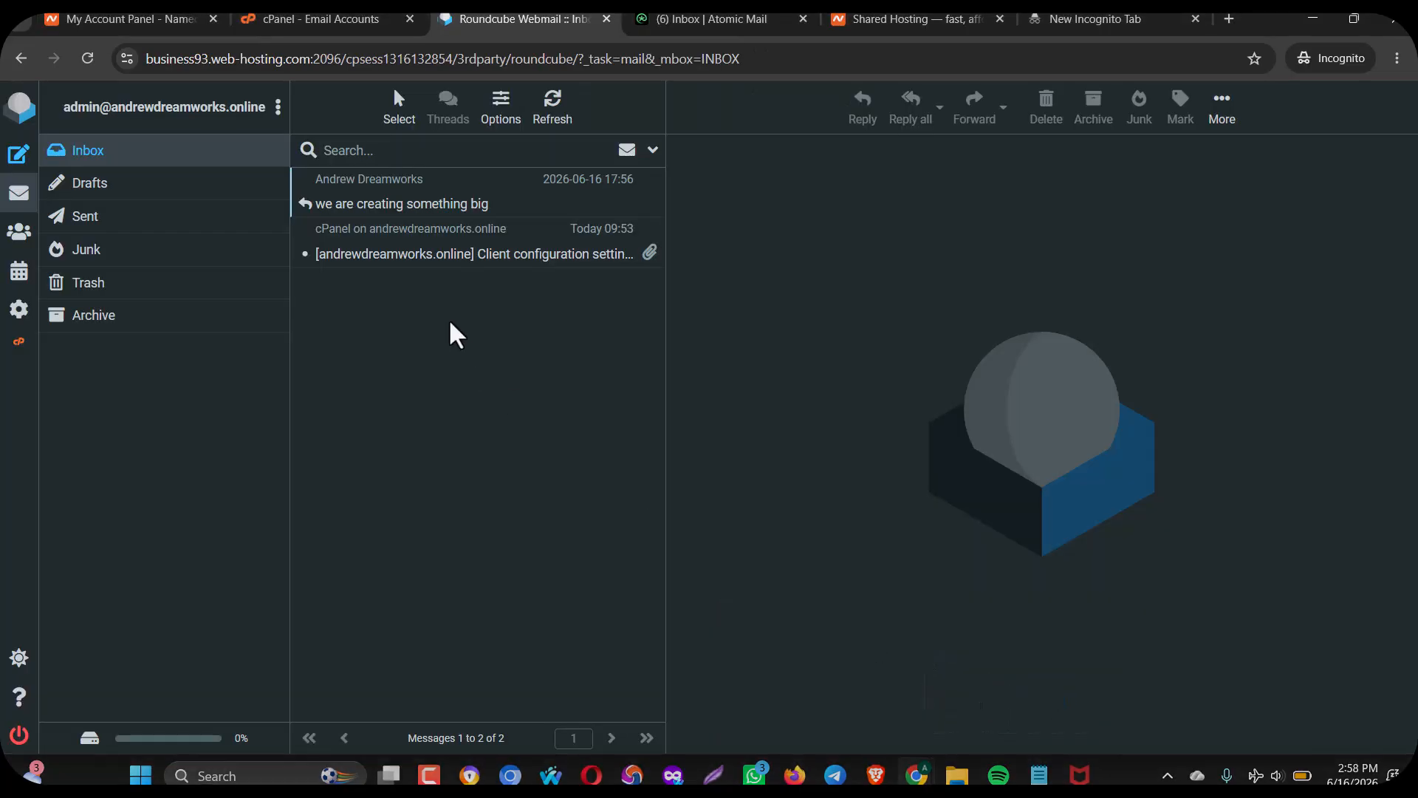
Return to cPanel's Tools home page and choose Email Accounts from its Email section.
left_click(331, 17)
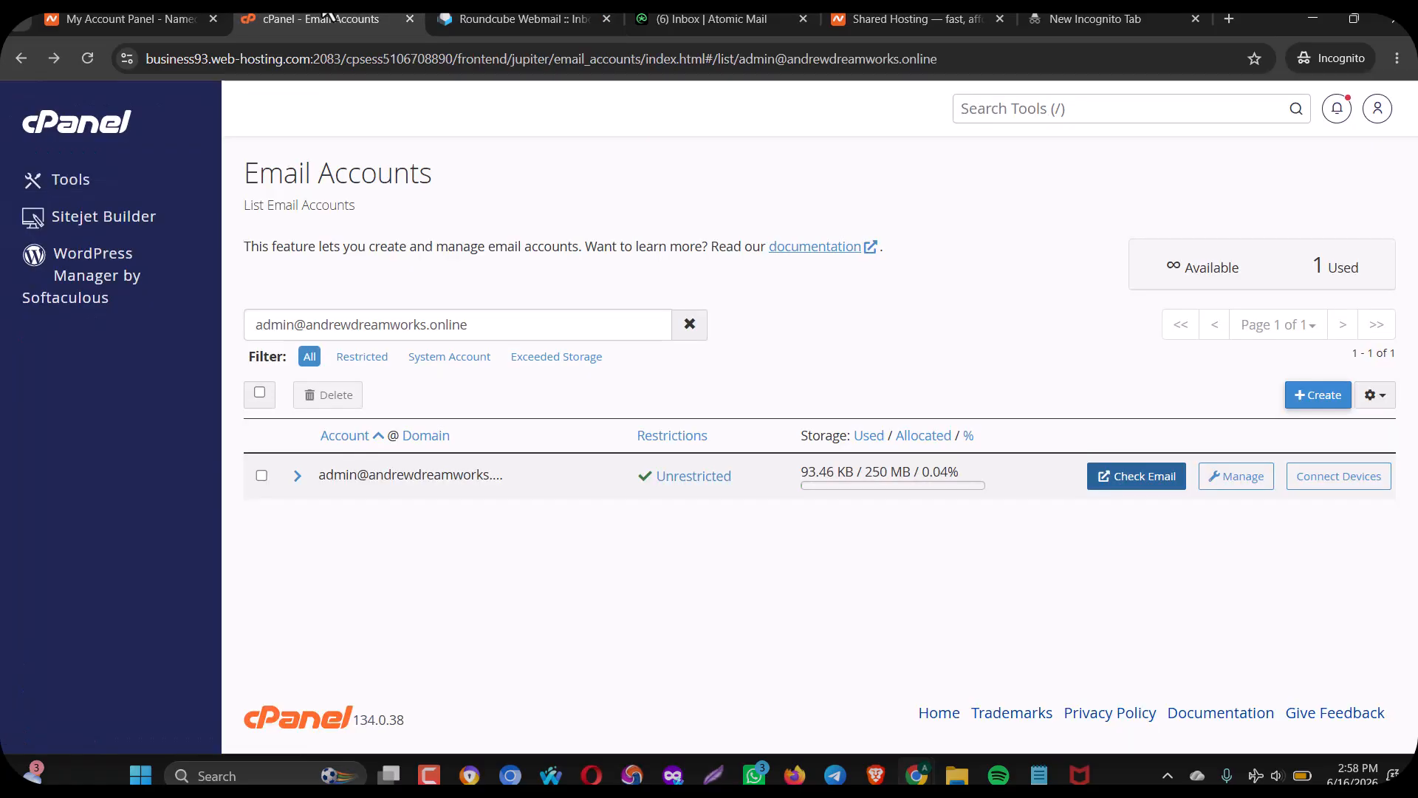
left_click(135, 20)
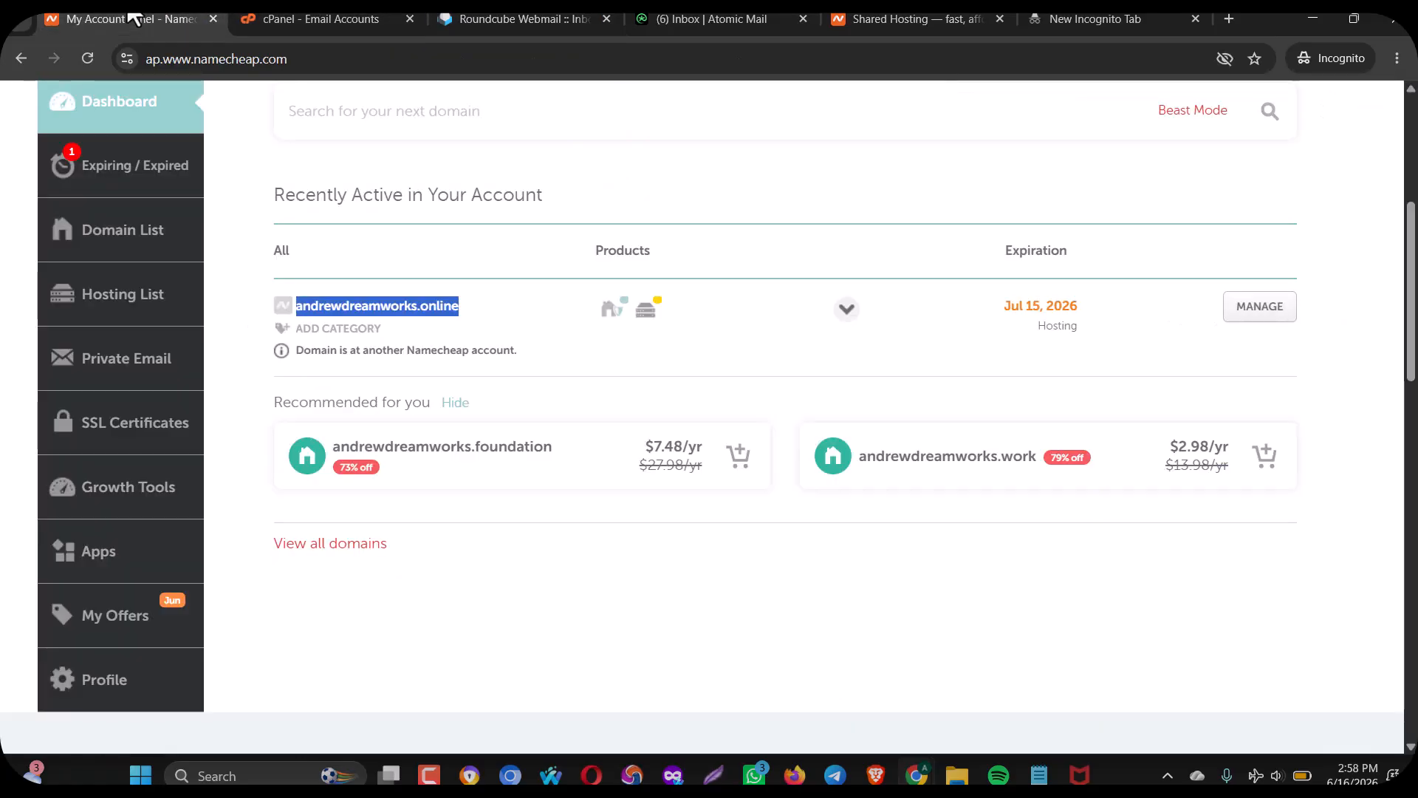
left_click(325, 19)
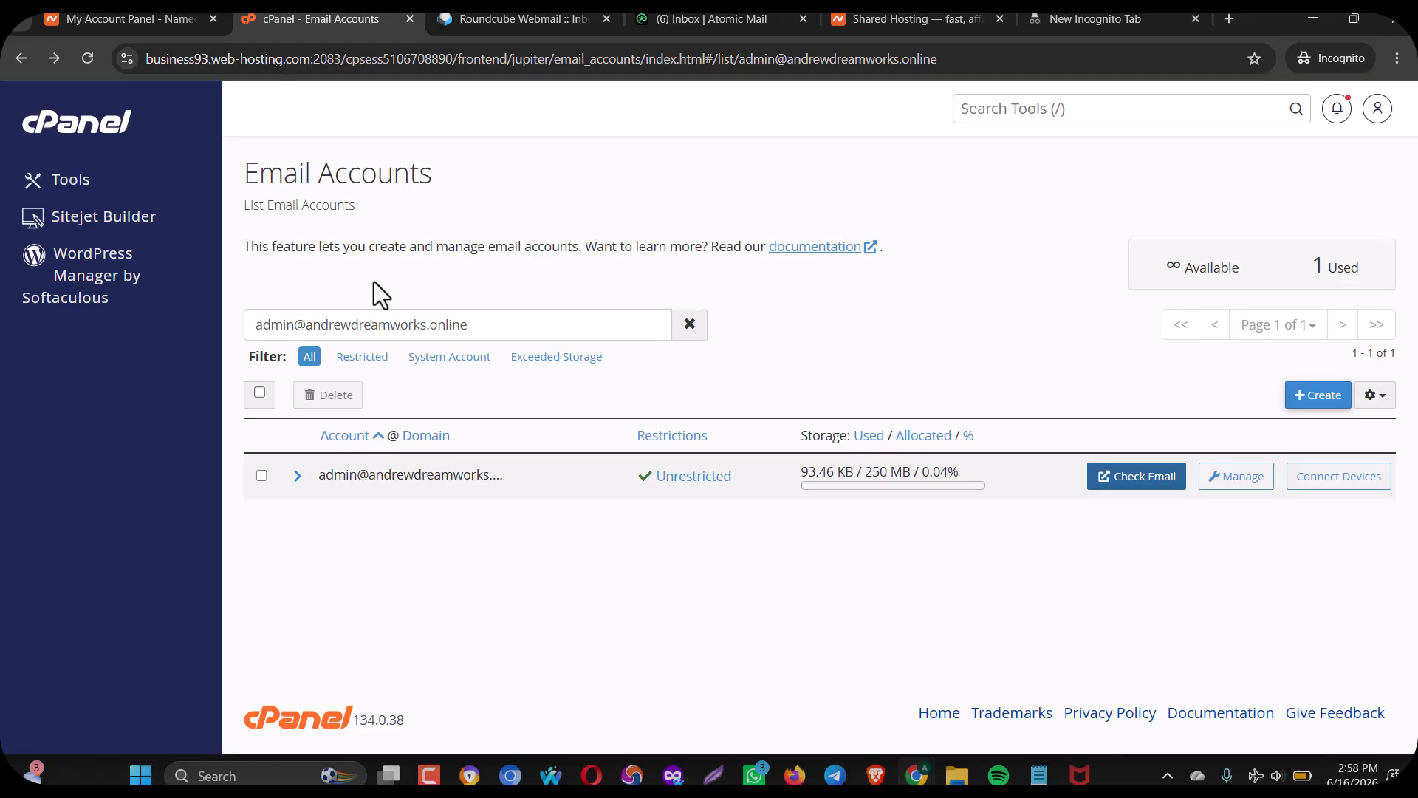
left_click(94, 133)
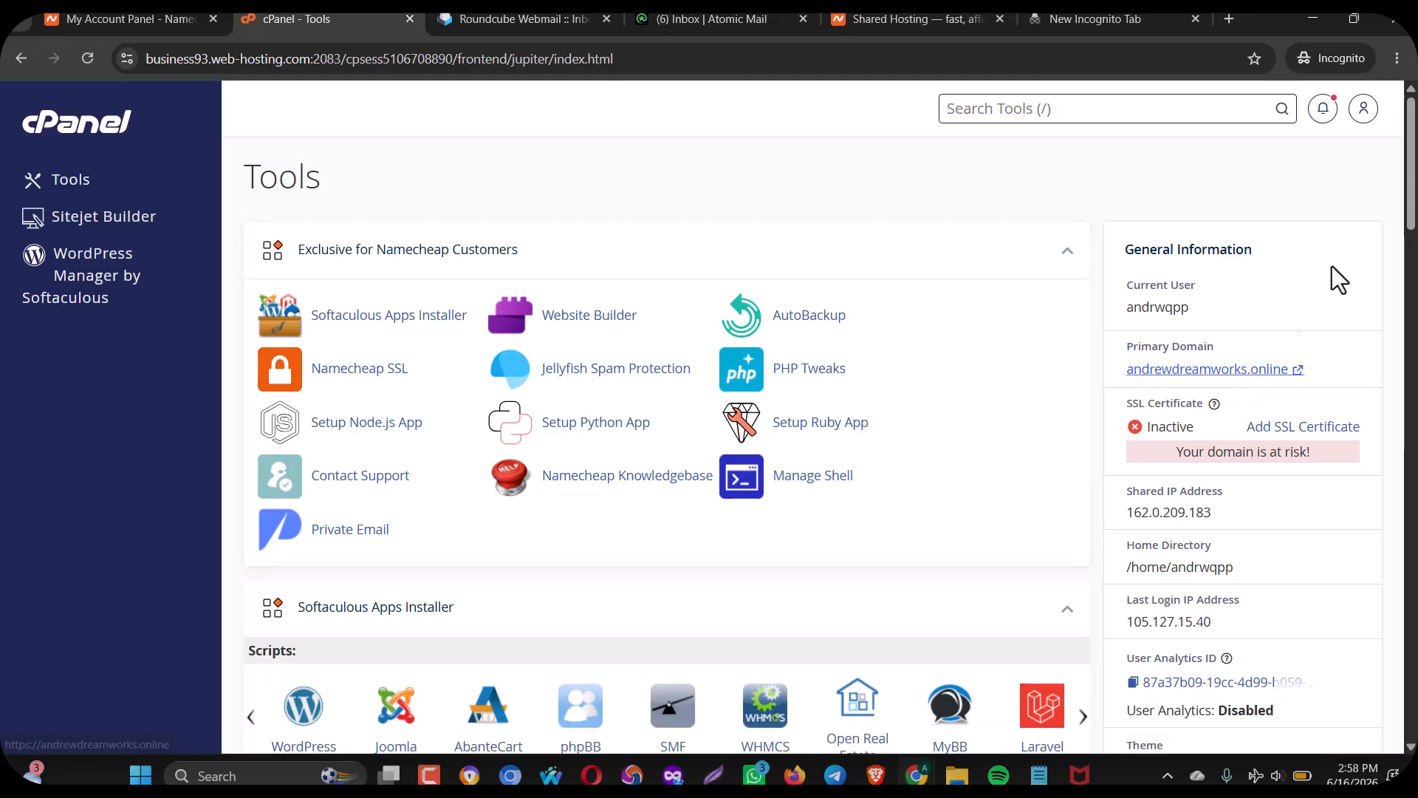
scroll(1401, 215, "down", 8)
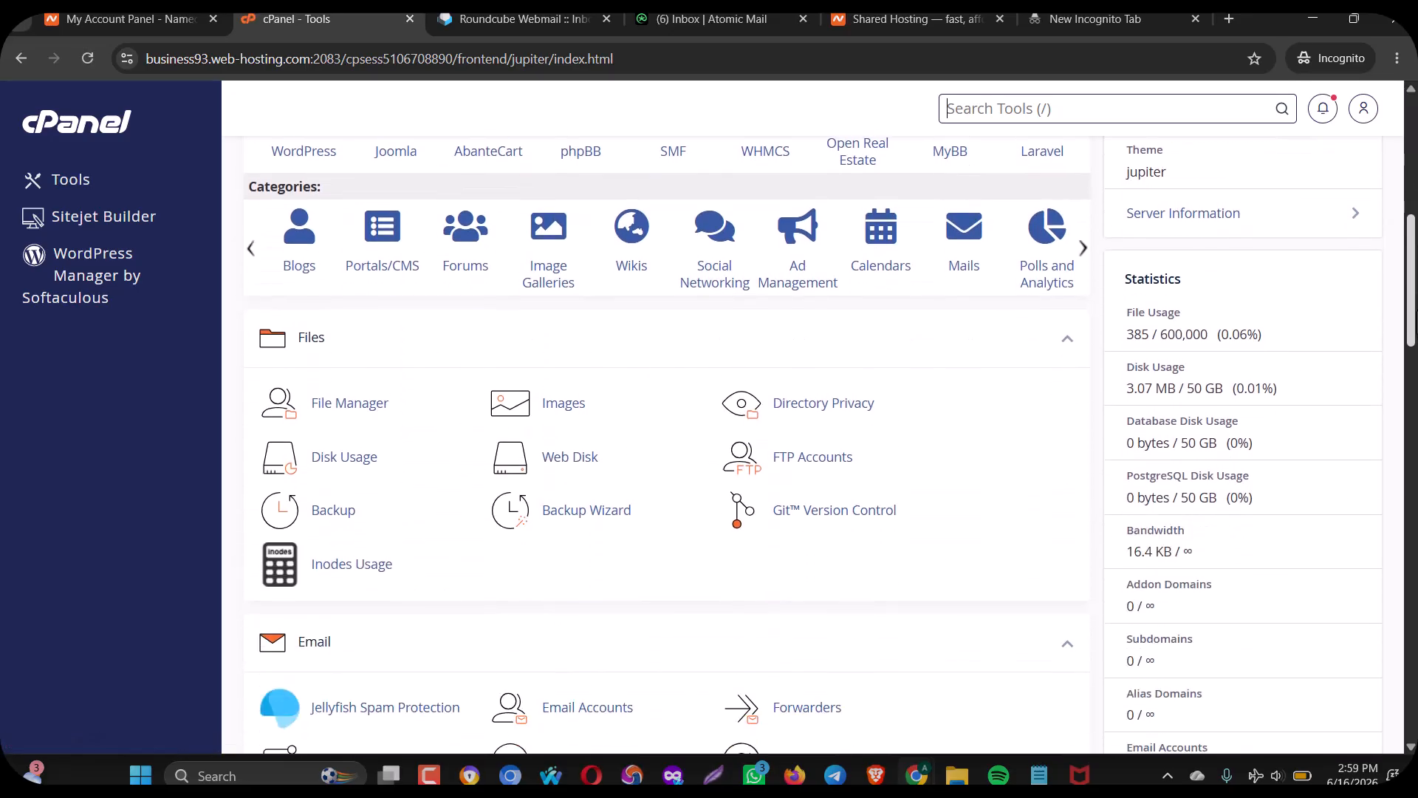
scroll(665, 443, "down", 4)
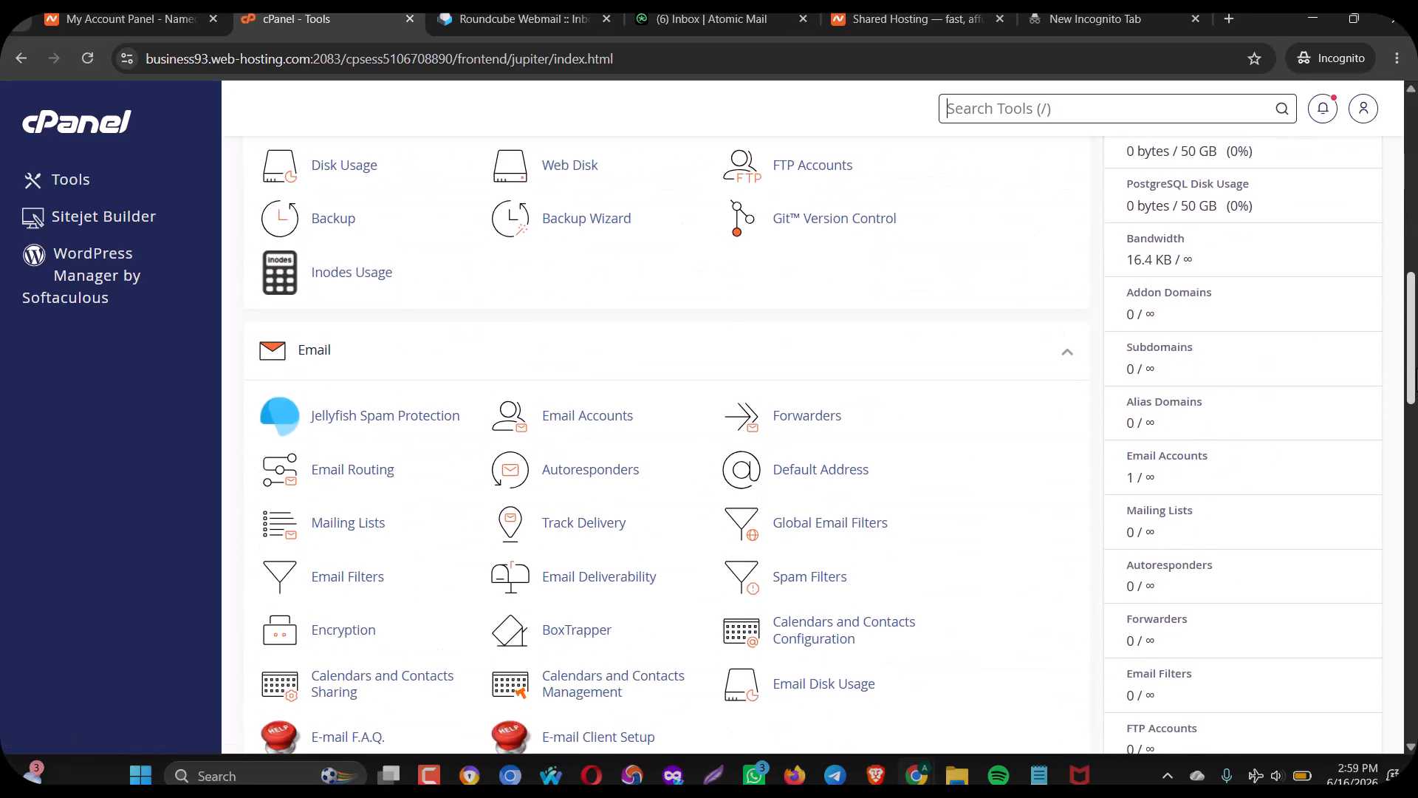
left_click(572, 417)
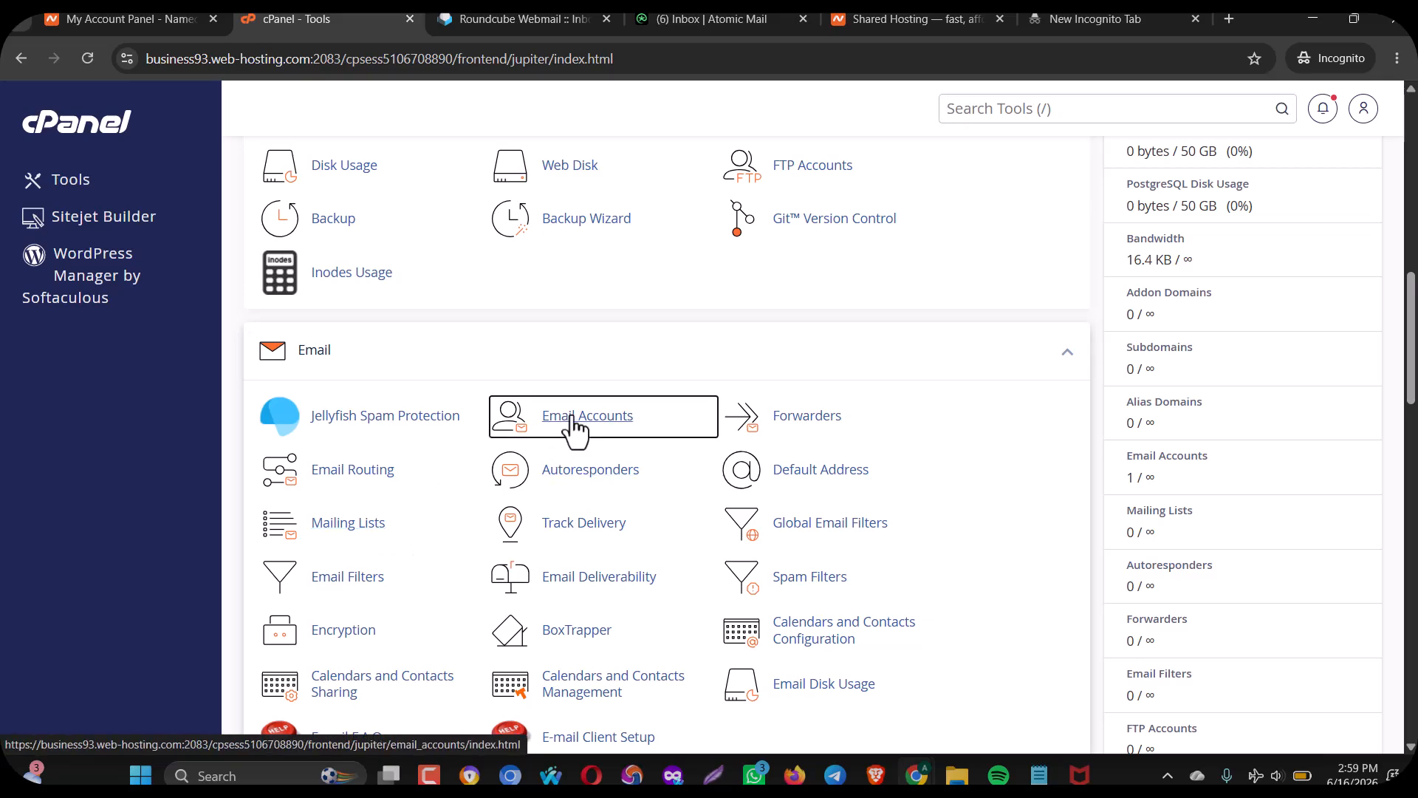